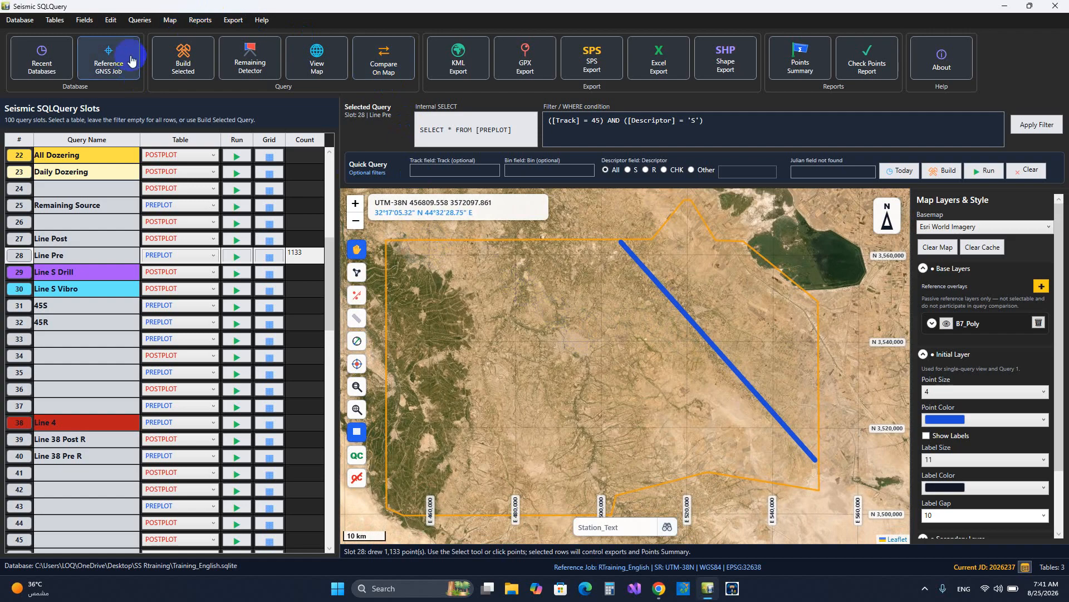
Open the Design on Map workspace and remove the VibratorPattern and Query 28 - Line Pre layers
left_click(168, 21)
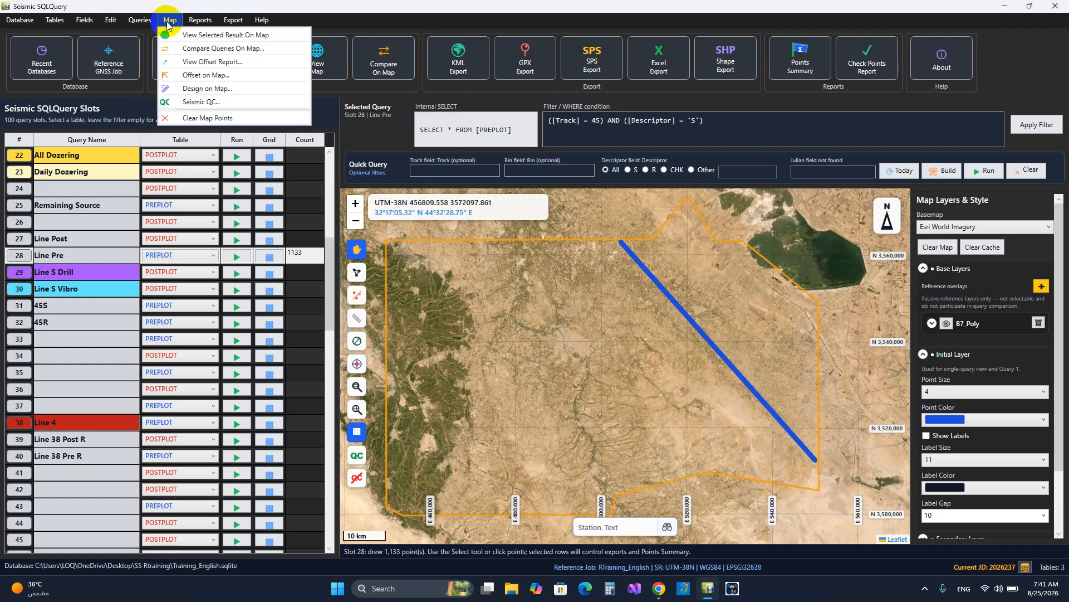
left_click(193, 89)
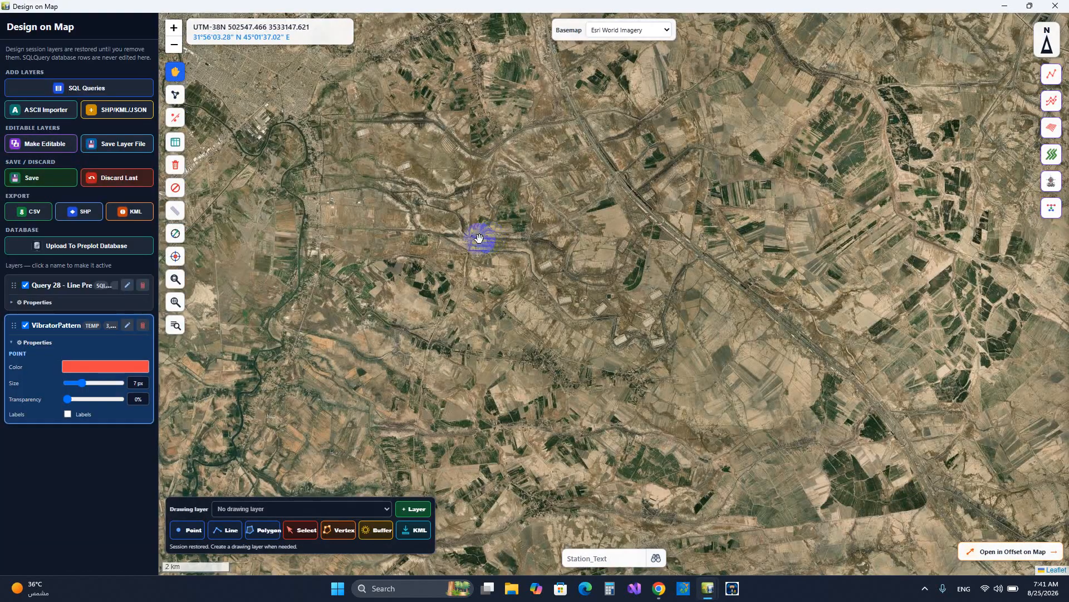
left_click(142, 325)
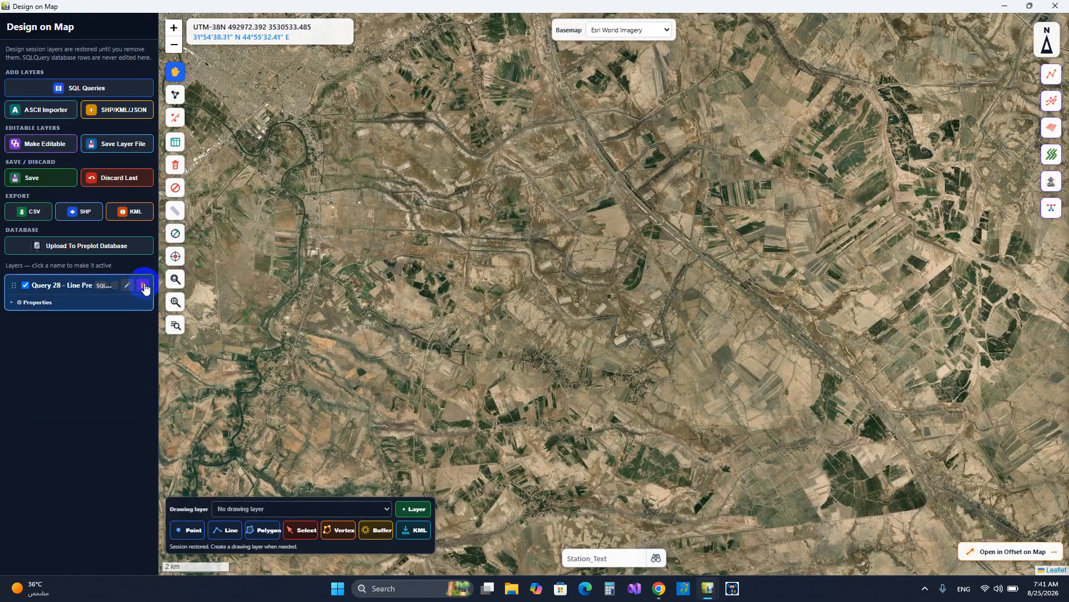
left_click(143, 287)
scroll(685, 300, "down", 1)
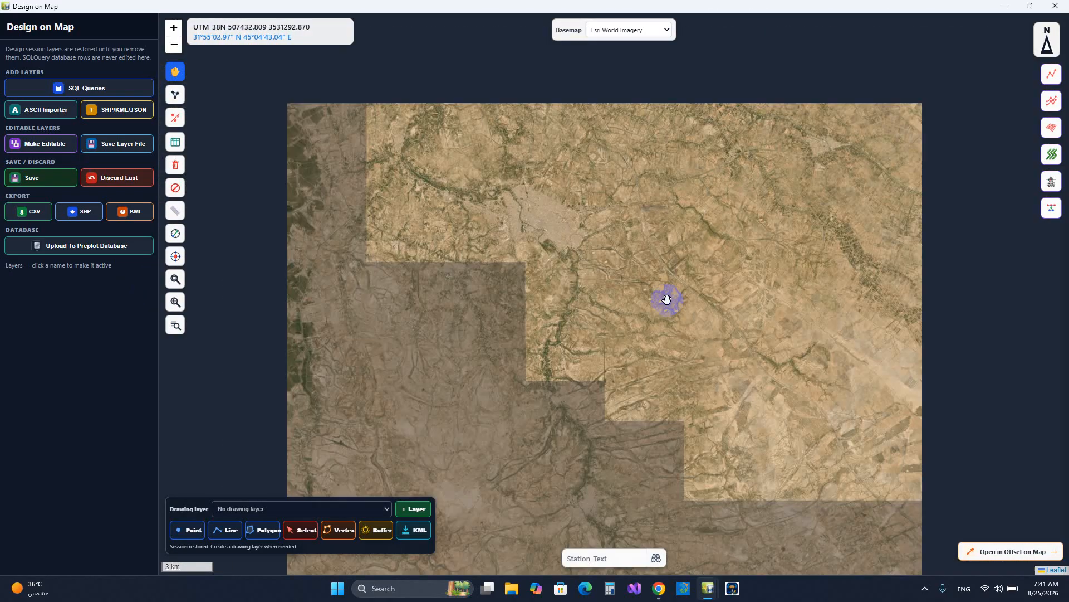
scroll(667, 299, "down", 1)
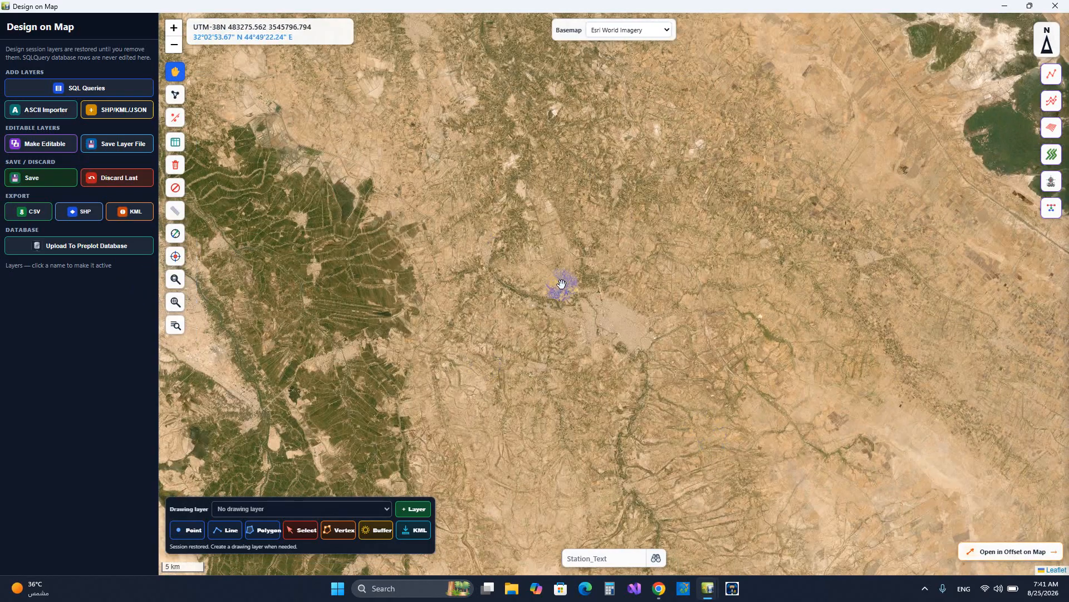
scroll(562, 285, "down", 1)
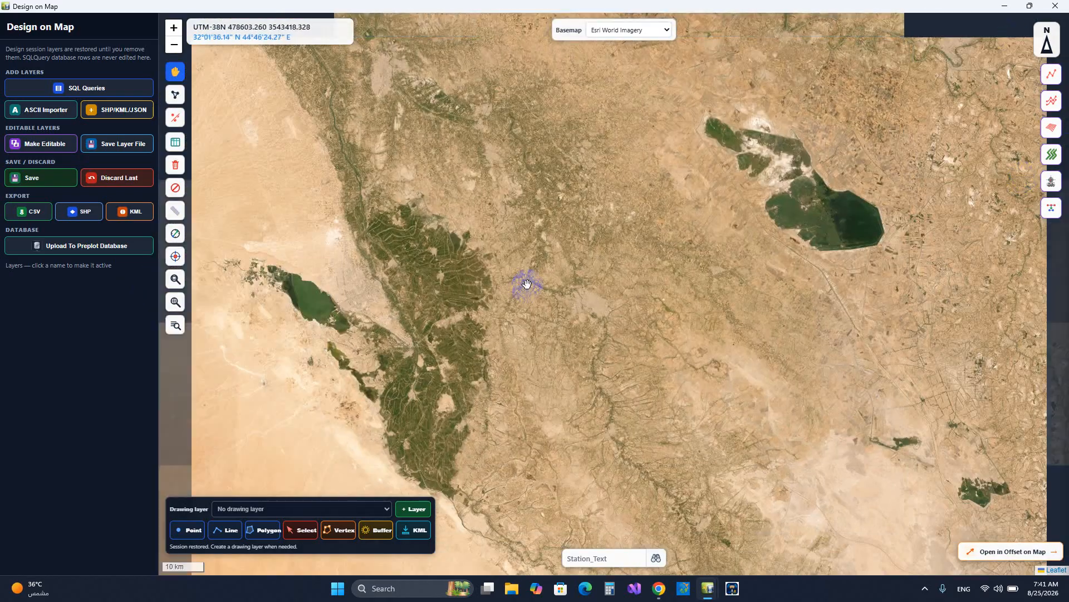
scroll(526, 284, "up", 1)
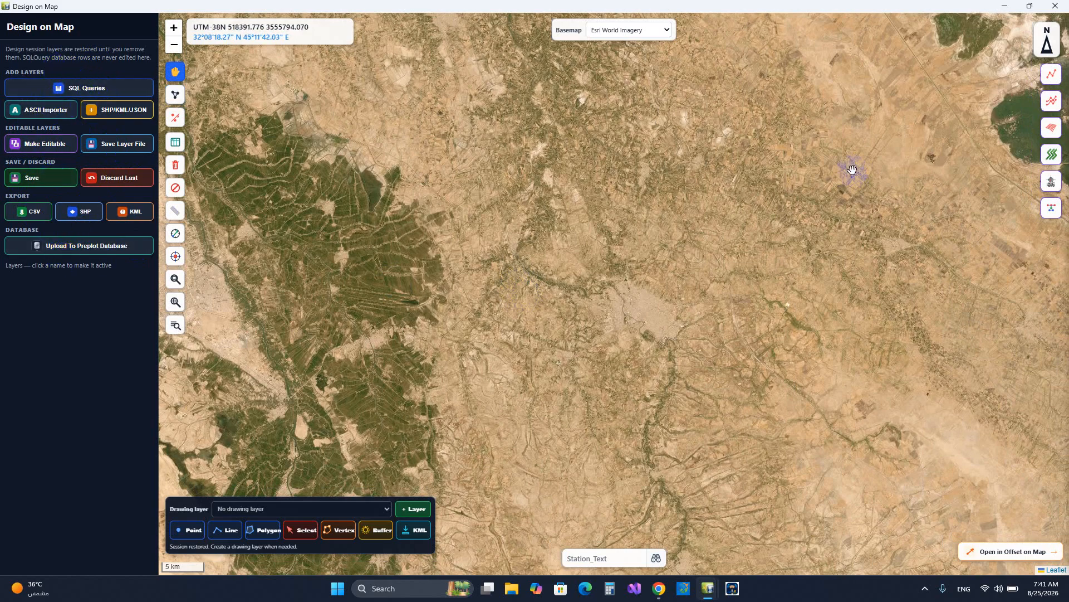
left_click_drag(642, 210, 642, 194)
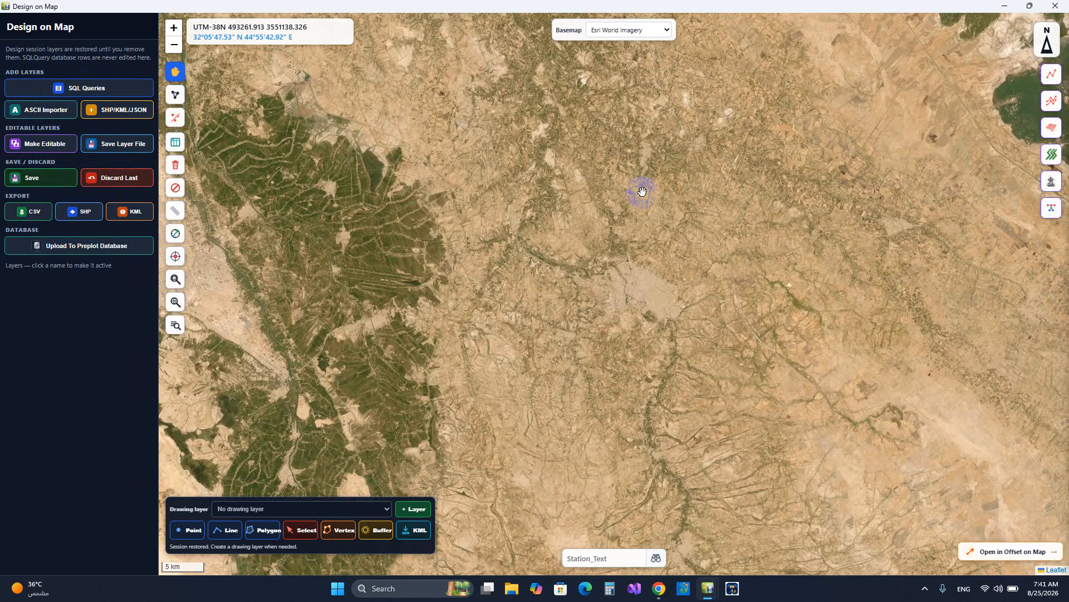
left_click(1051, 75)
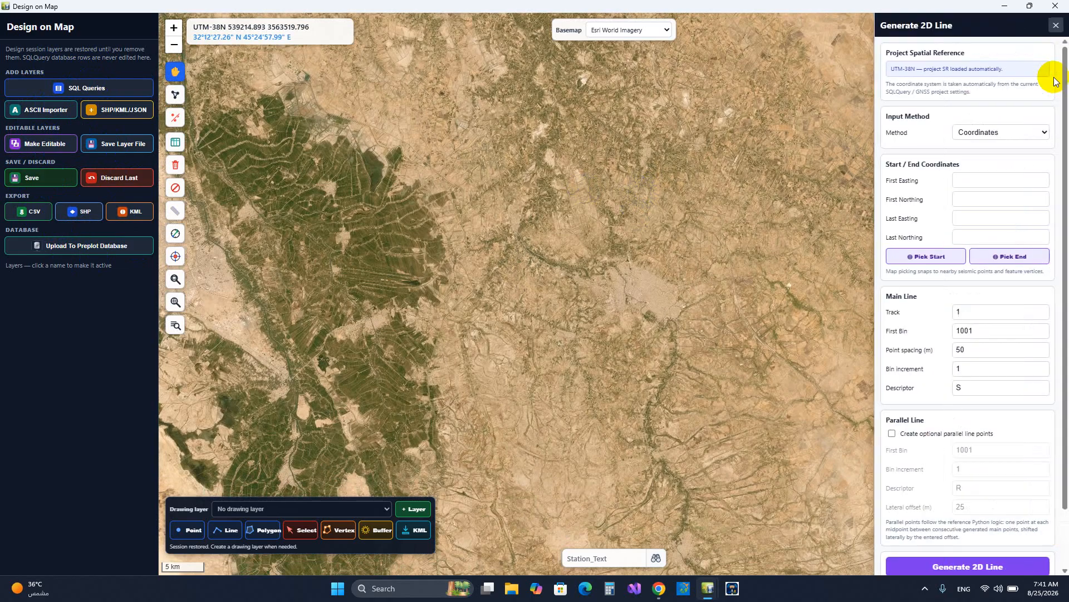
left_click(989, 133)
left_click(978, 134)
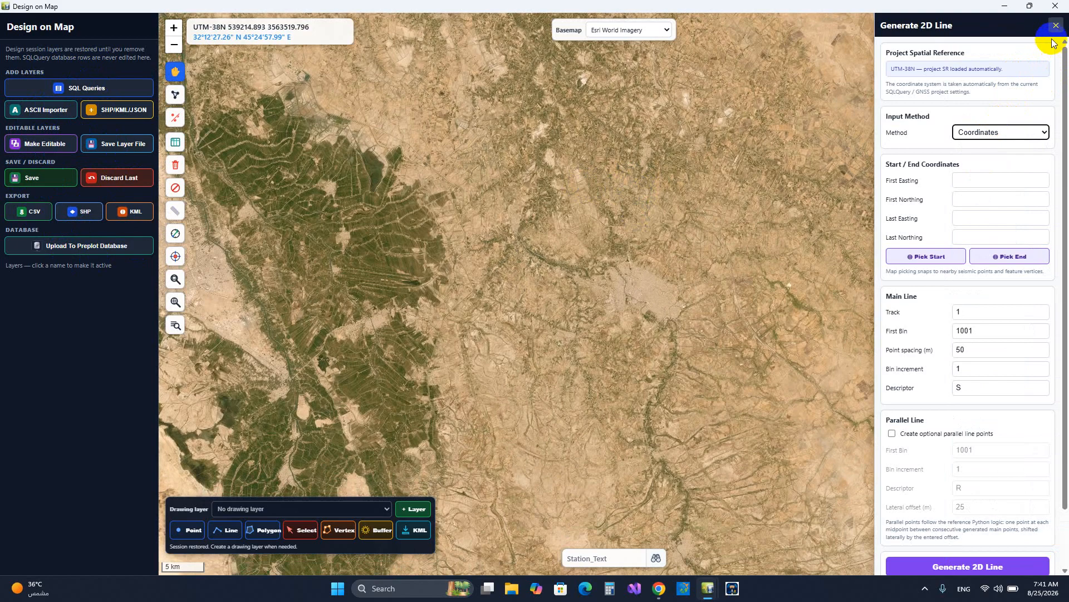
left_click(1055, 26)
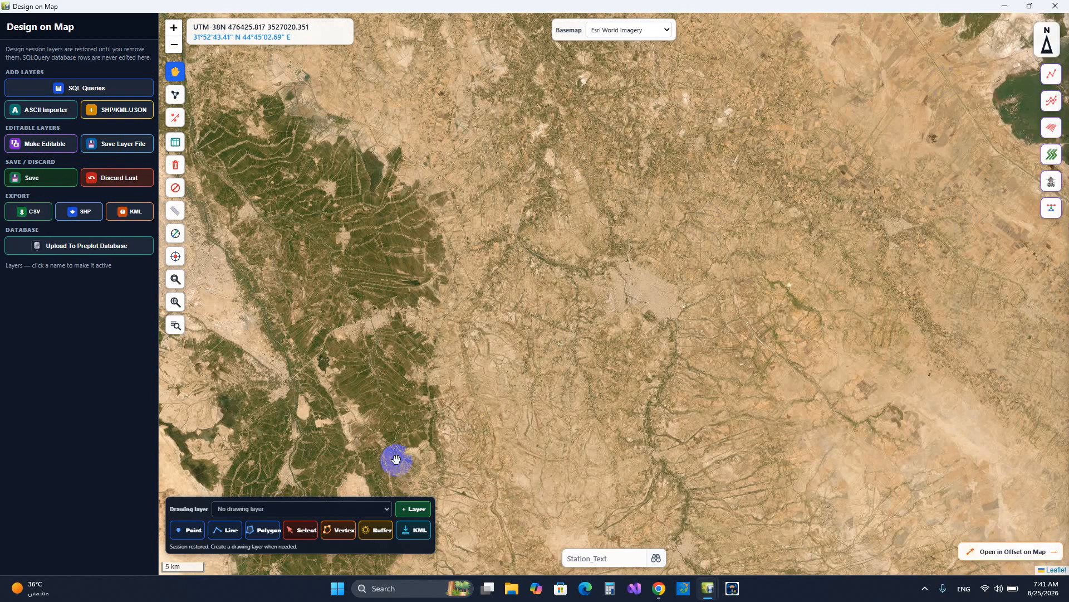
Create a temporary layer named Drawing and draw a straight two-point line running northeast from about easting 473195, northing 3533425
left_click(413, 508)
left_click(598, 99)
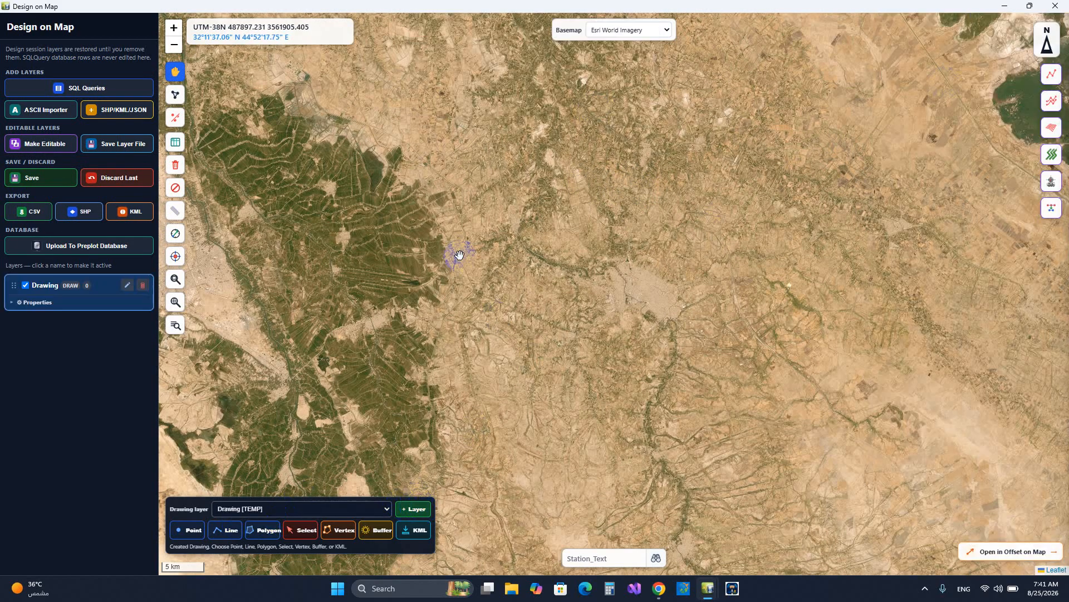
left_click(223, 534)
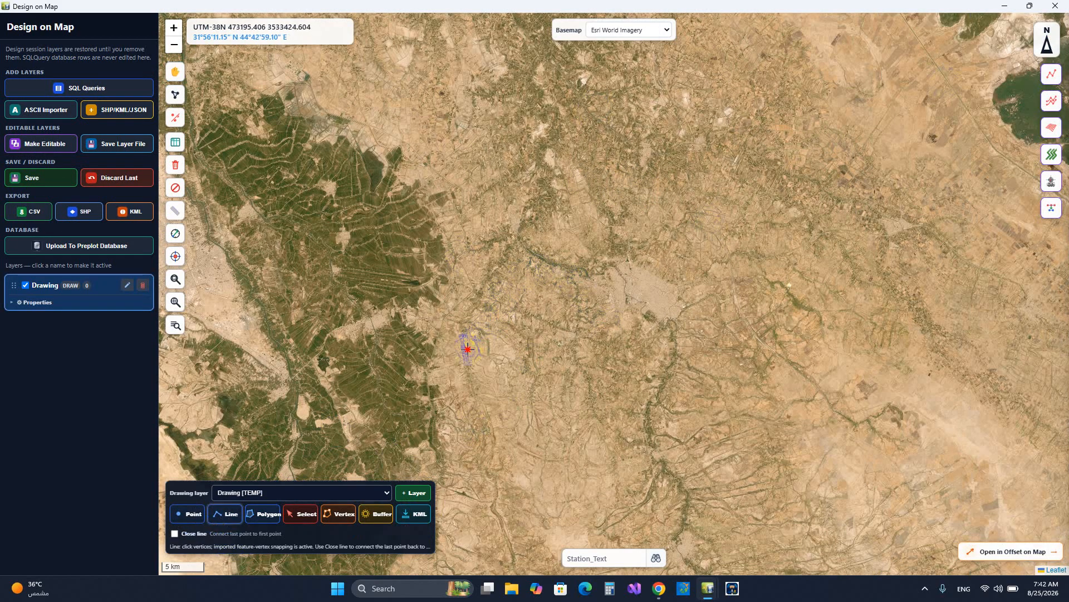
left_click(468, 348)
double_click(755, 130)
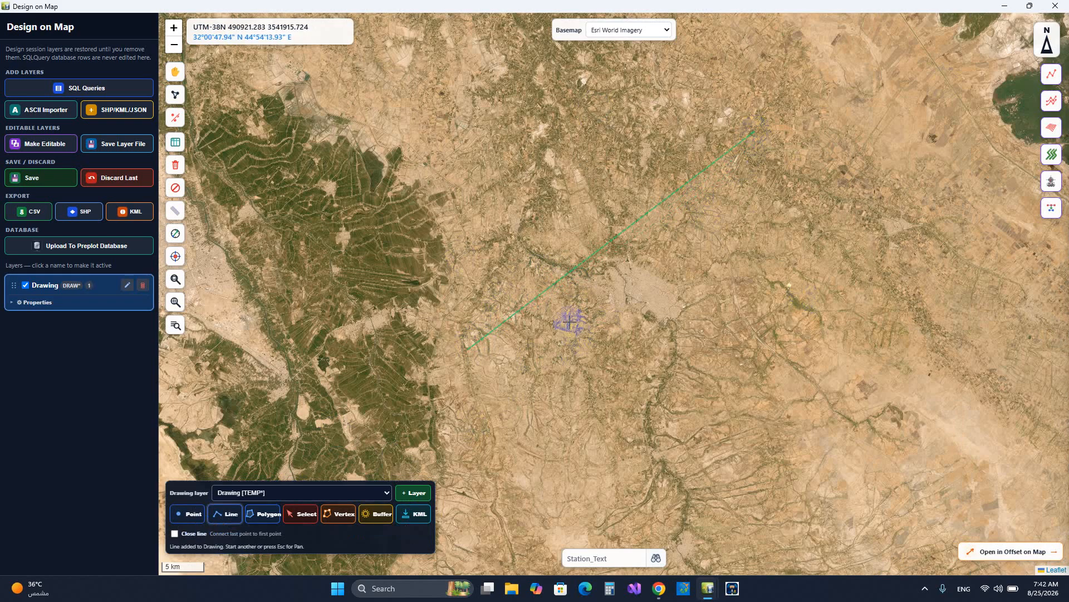
Start generating a 2D line with the Polyline Feature method, using Drawing — Line 1 as the source feature
left_click(1050, 100)
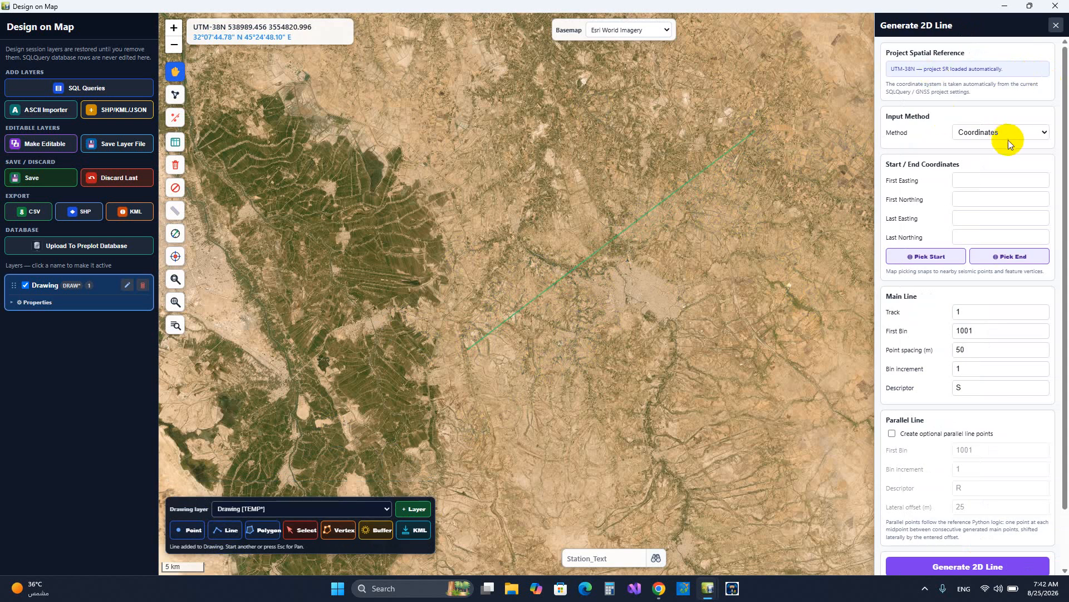
left_click(997, 163)
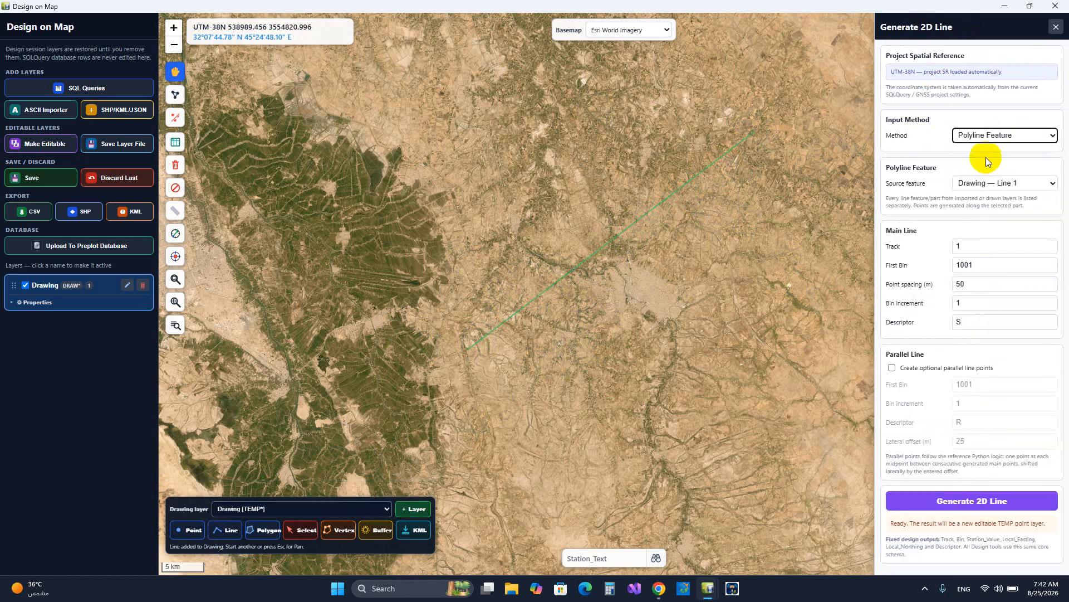
left_click(1004, 182)
left_click(1003, 201)
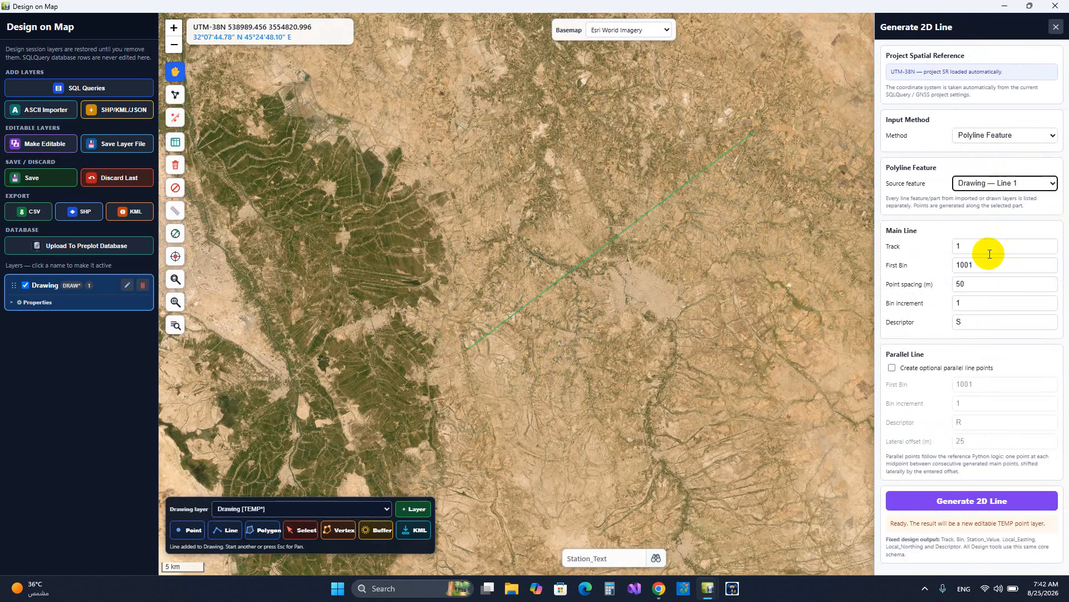
Set the track to 5 and generate the 2D line with first bin 1001, 50 m point spacing, bin increment 1 and descriptor S
key("Tab")
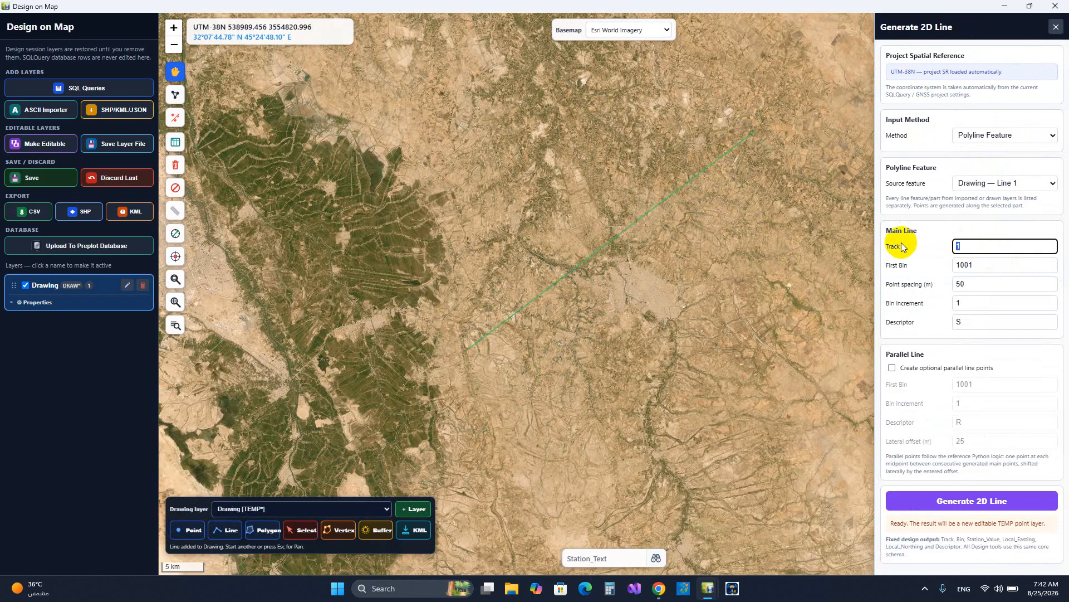
type("5")
left_click(990, 265)
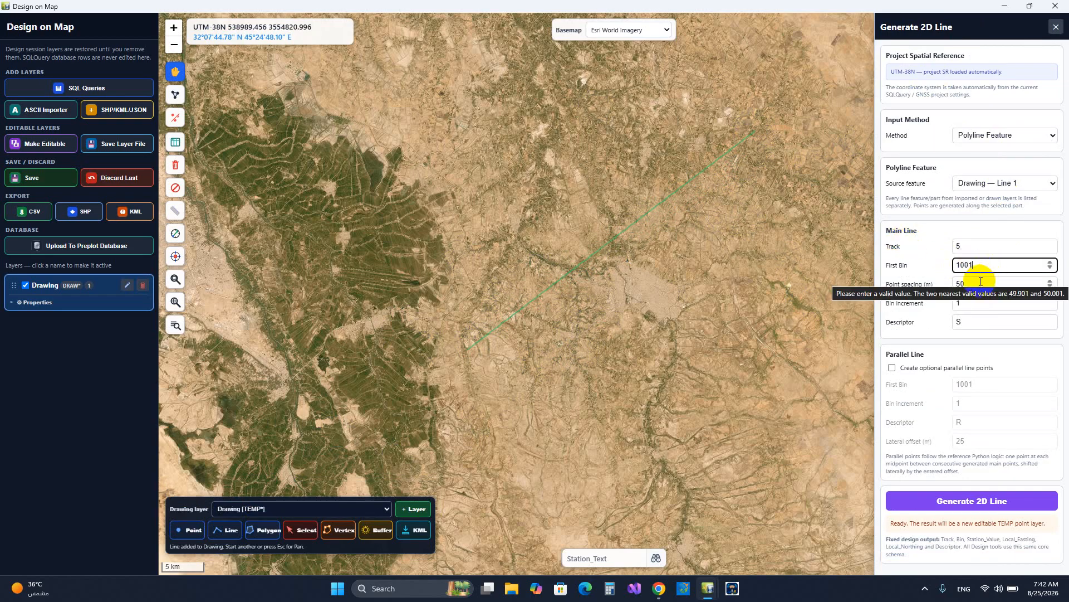
left_click(980, 283)
left_click(971, 303)
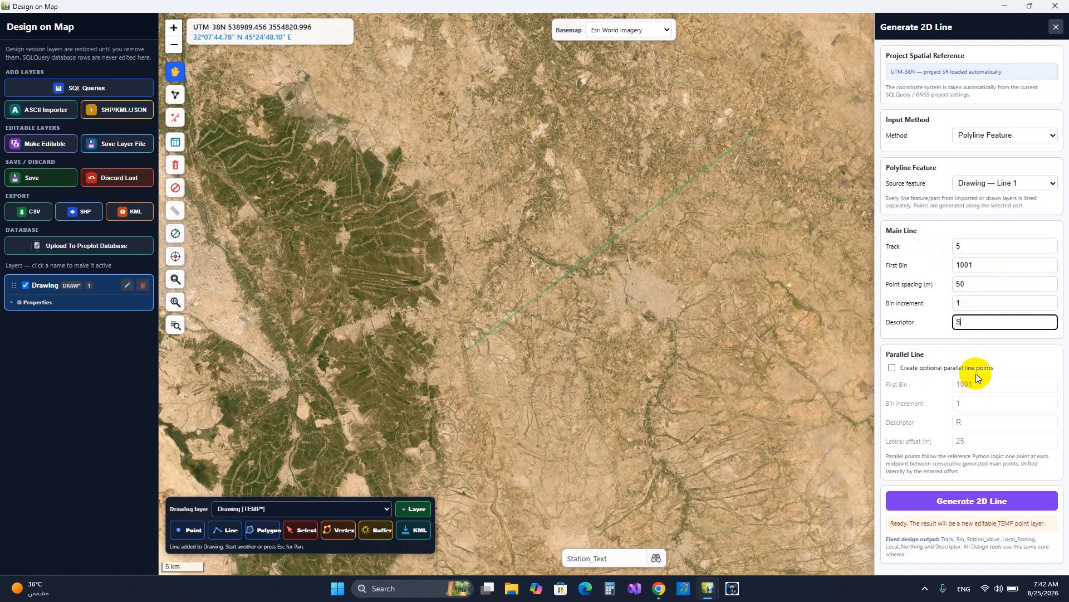
left_click(990, 501)
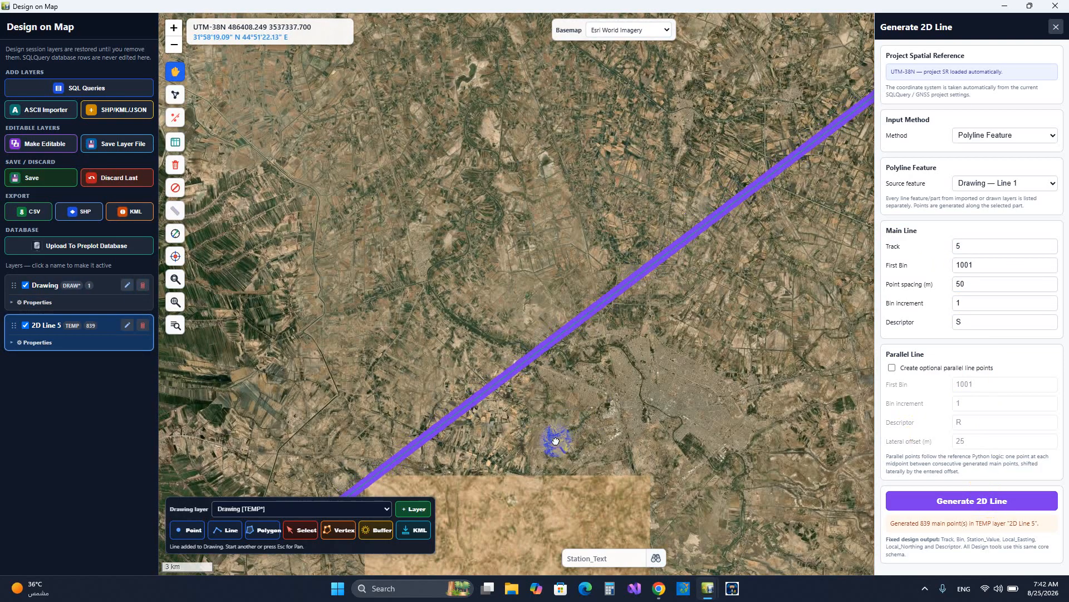
Inspect the generated points close up at the line's southwest start and along its middle, comparing them with the drawn line
scroll(711, 230, "up", 1)
scroll(470, 304, "up", 4)
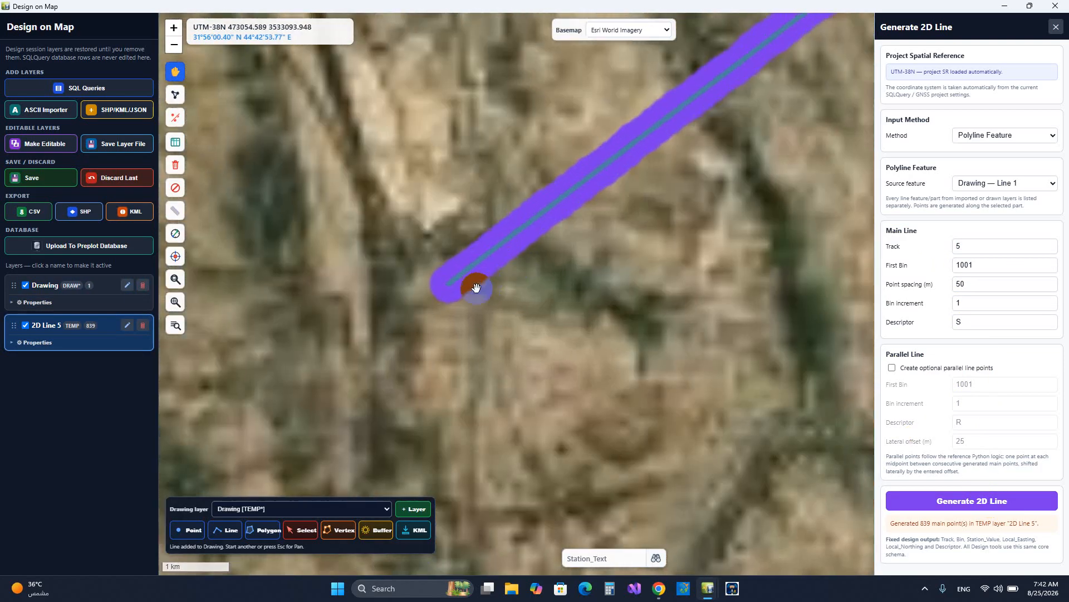
scroll(436, 278, "up", 2)
scroll(429, 273, "down", 2)
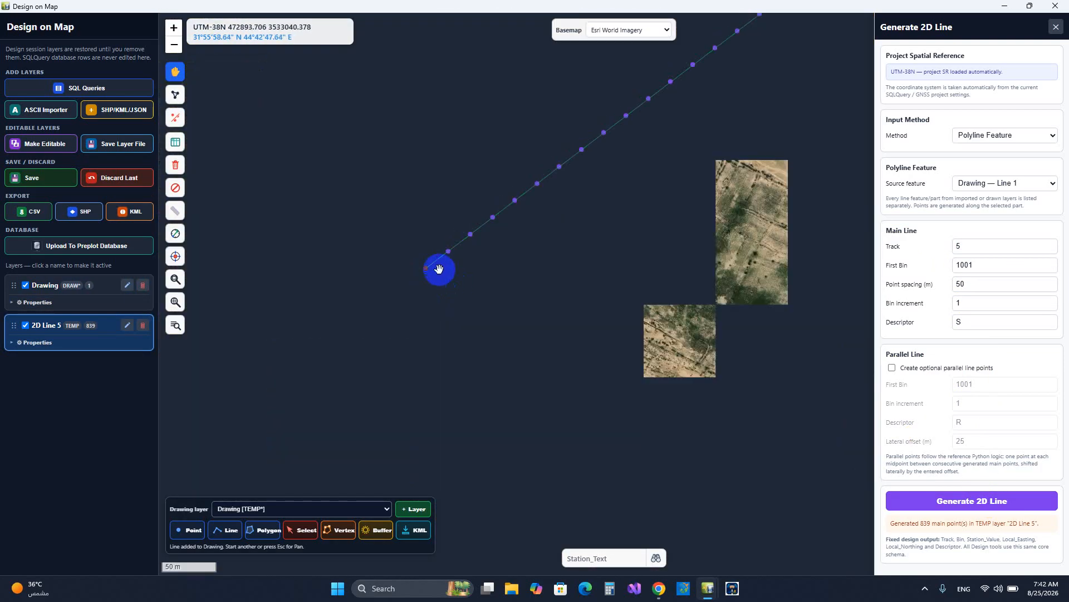
left_click_drag(525, 242, 510, 373)
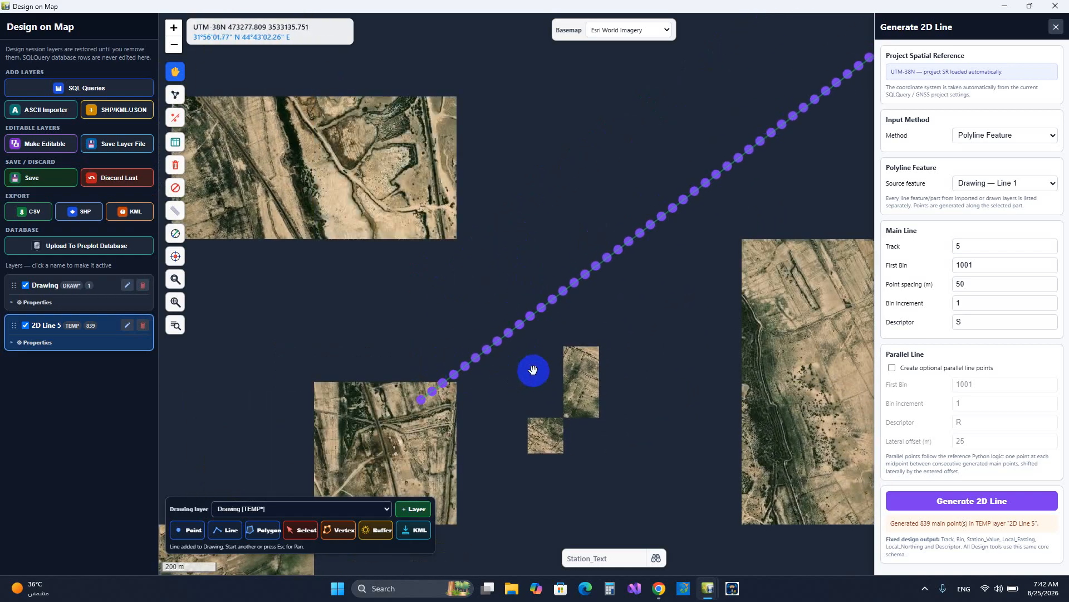
scroll(420, 410, "up", 2)
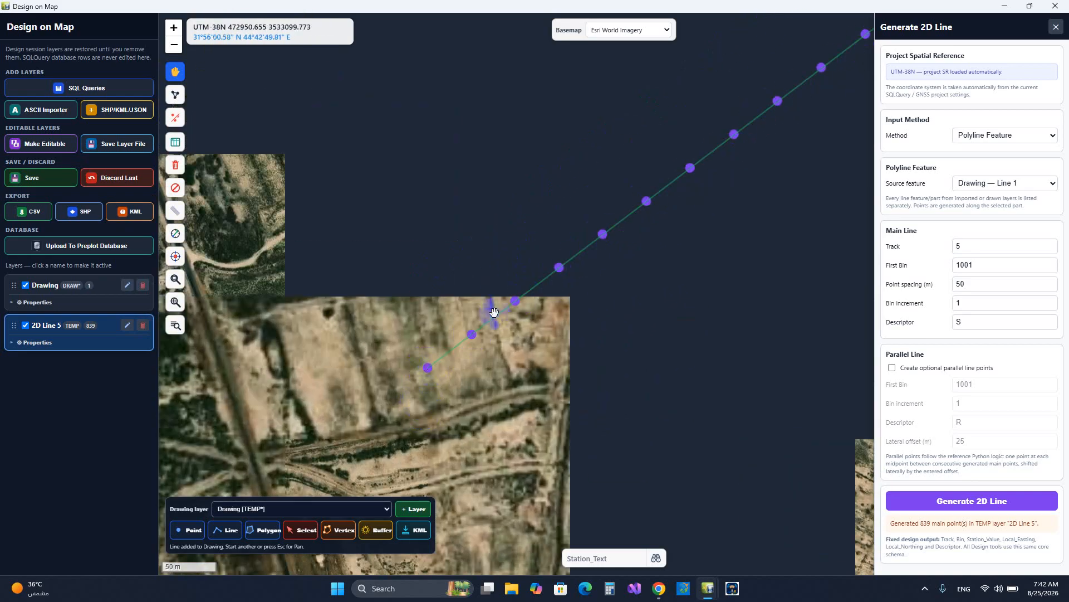
scroll(573, 256, "down", 3)
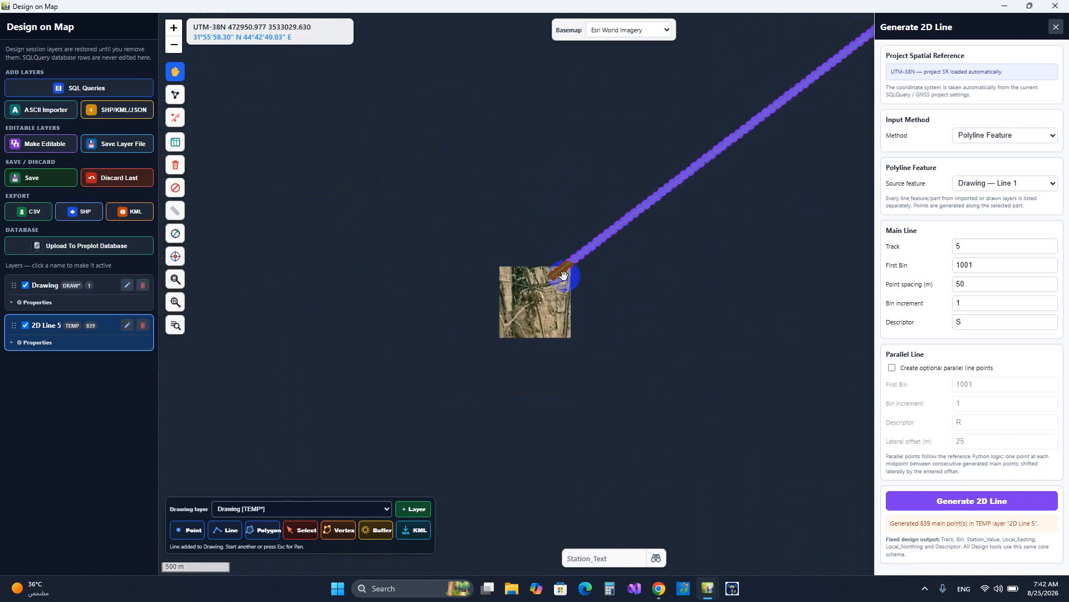
scroll(563, 275, "down", 1)
left_click_drag(767, 203, 477, 385)
scroll(626, 278, "down", 2)
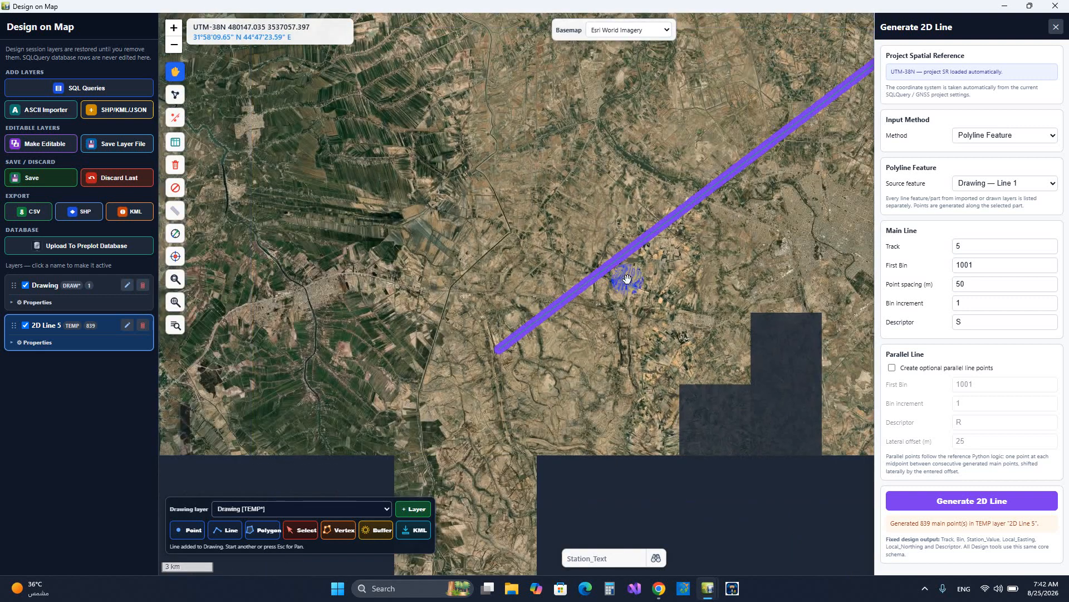
left_click_drag(775, 246, 544, 380)
scroll(571, 245, "up", 1)
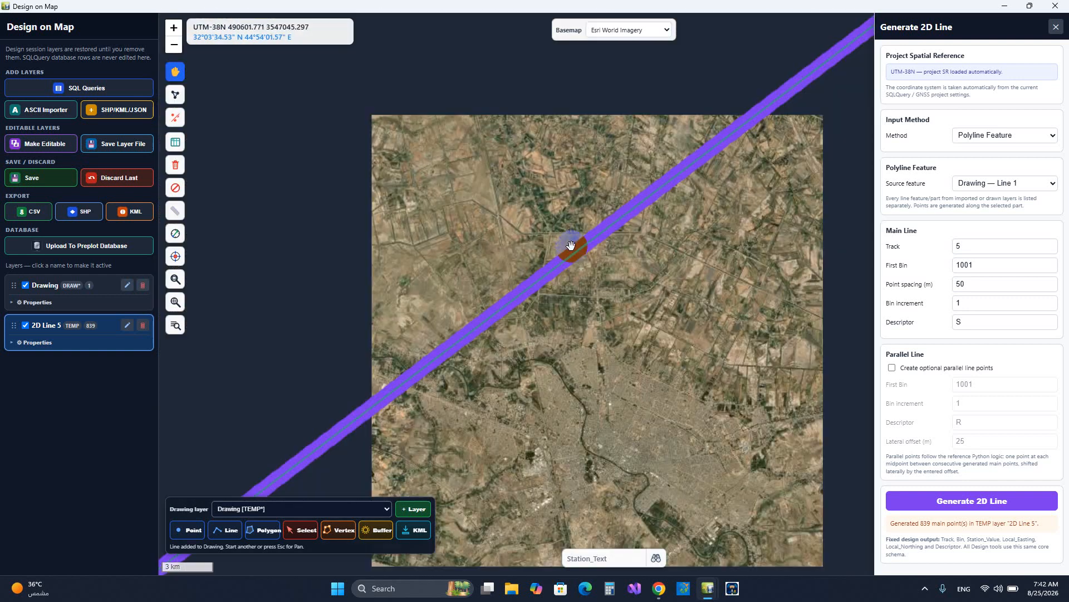
scroll(571, 245, "up", 6)
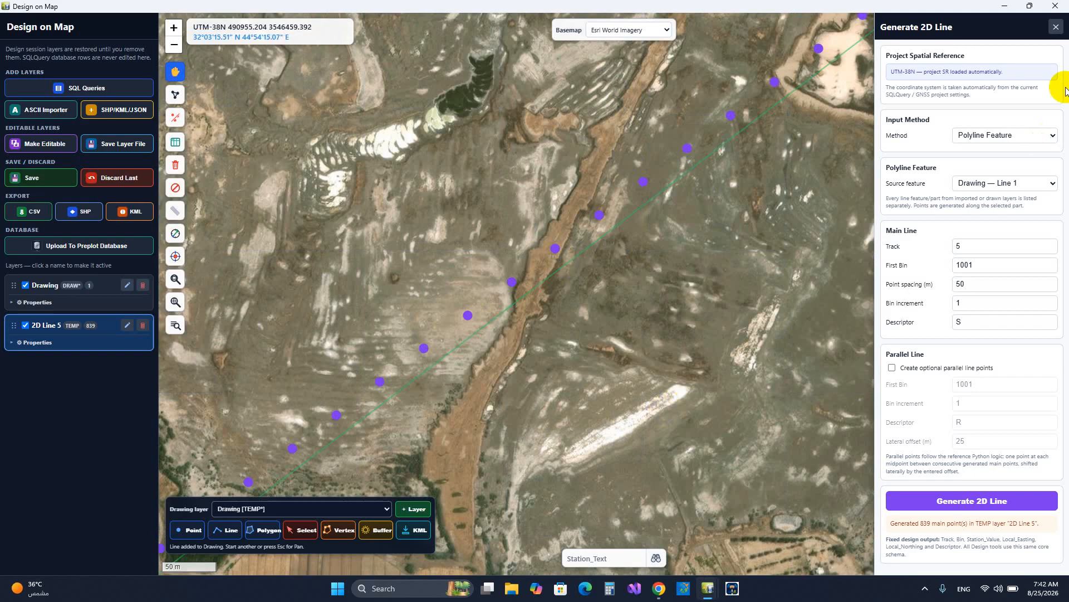
left_click(1056, 27)
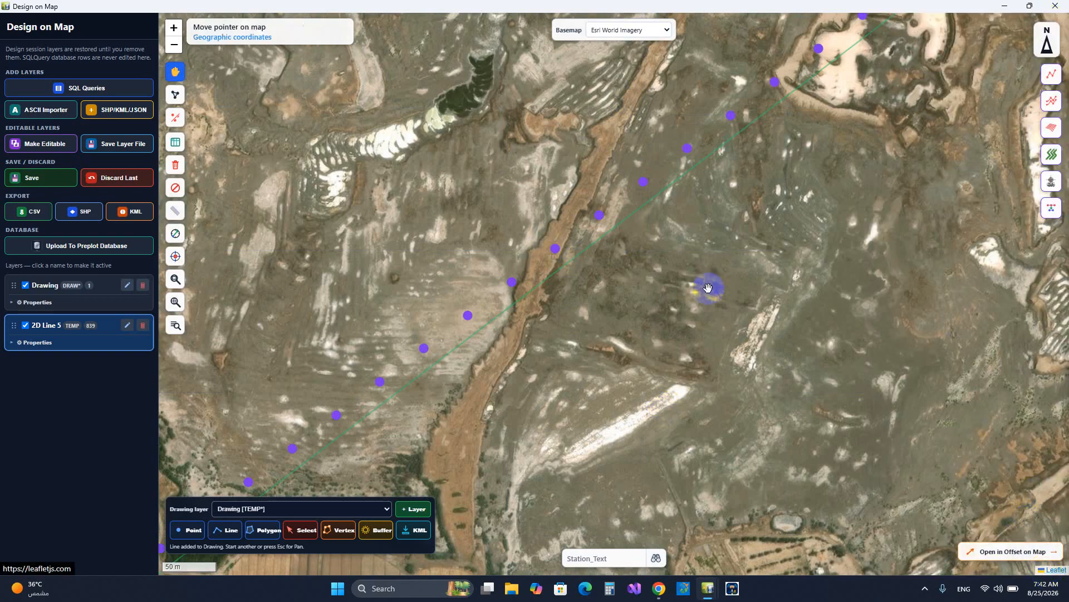
Delete the 2D Line 5 and Drawing layers from the design session
scroll(641, 248, "down", 2)
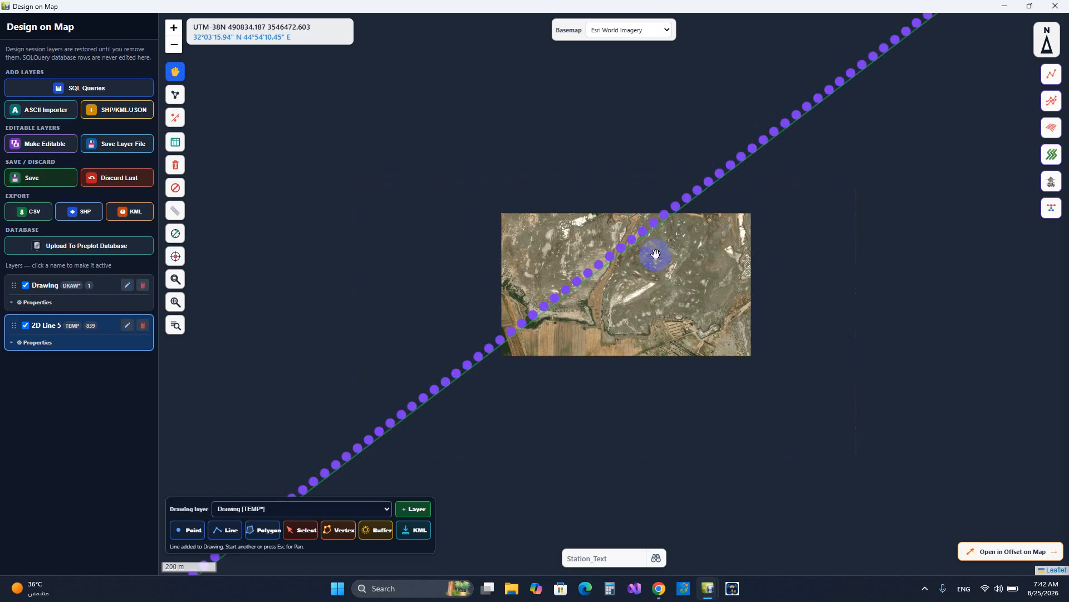
scroll(656, 252, "down", 4)
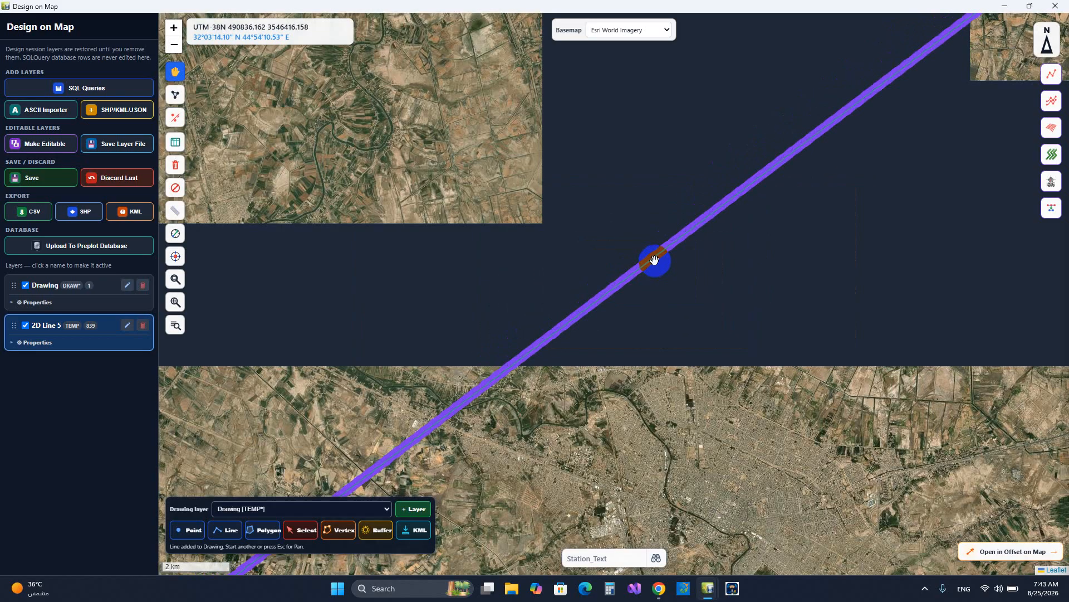
scroll(646, 242, "down", 1)
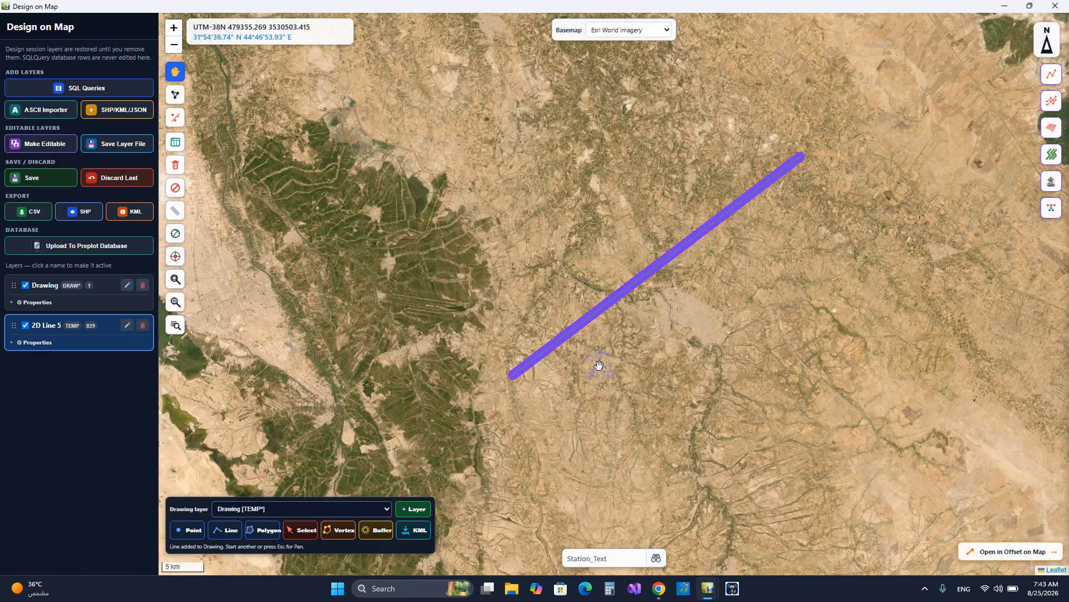
left_click_drag(615, 309, 574, 321)
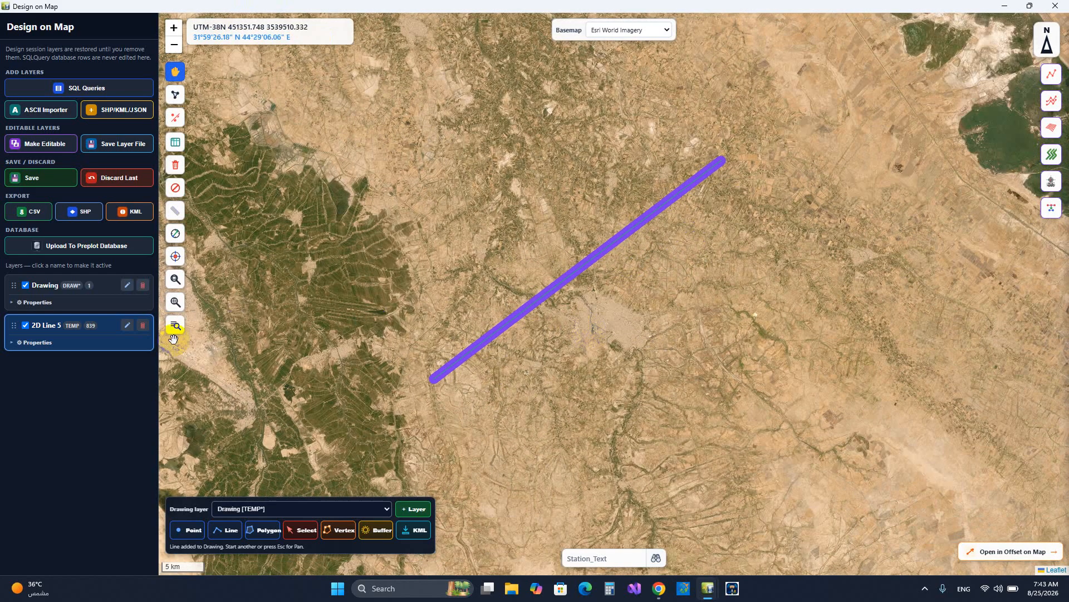
left_click(143, 326)
left_click(141, 291)
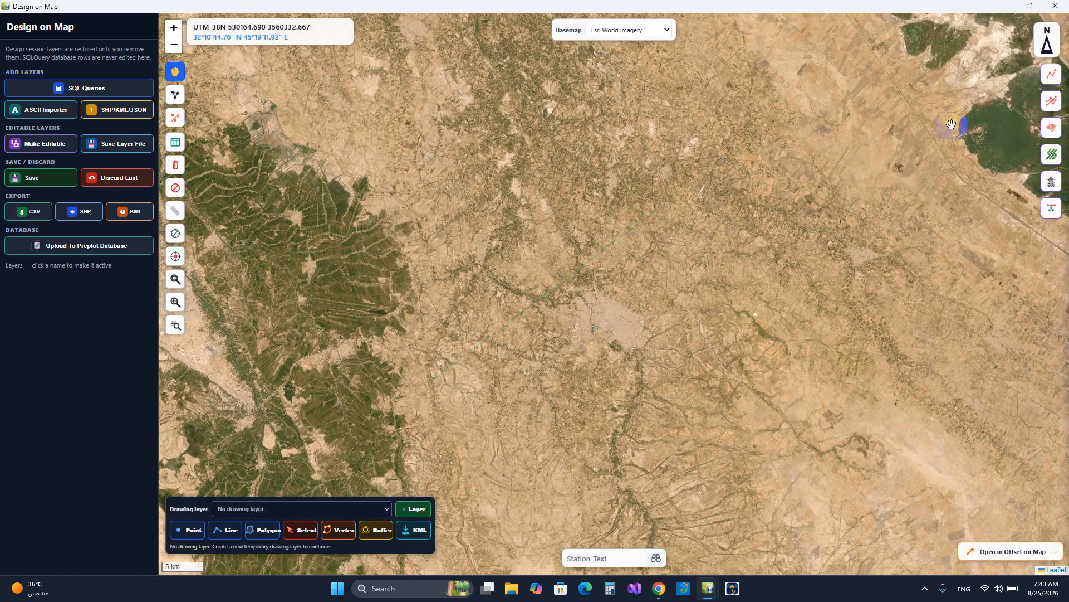
Start the Generate Multi Lines tool, then switch to File Explorer and browse to the SampleProject folder on drive D
left_click(1051, 102)
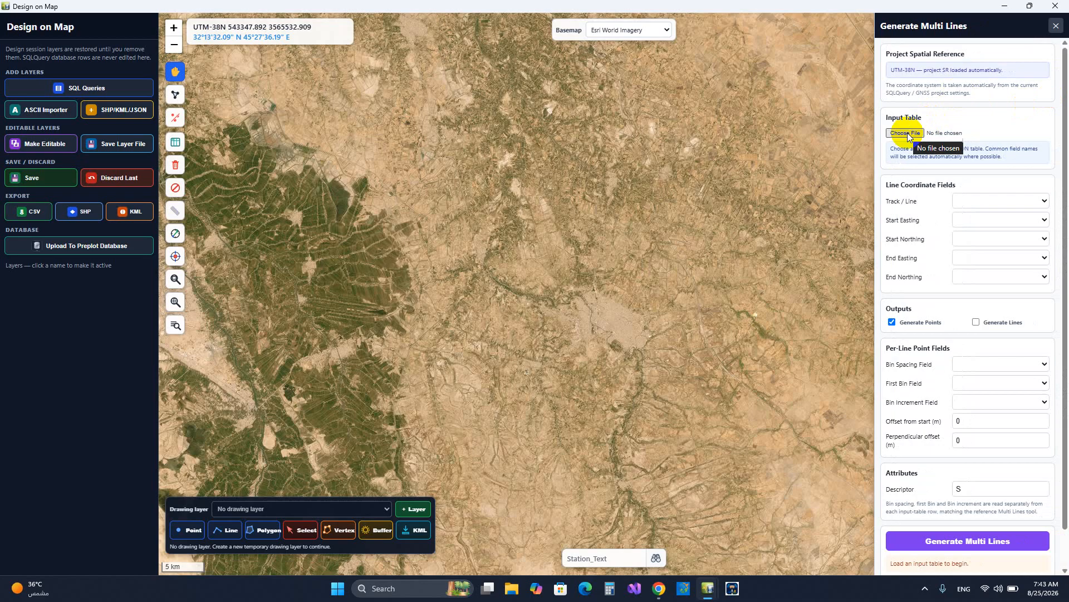
left_click(506, 588)
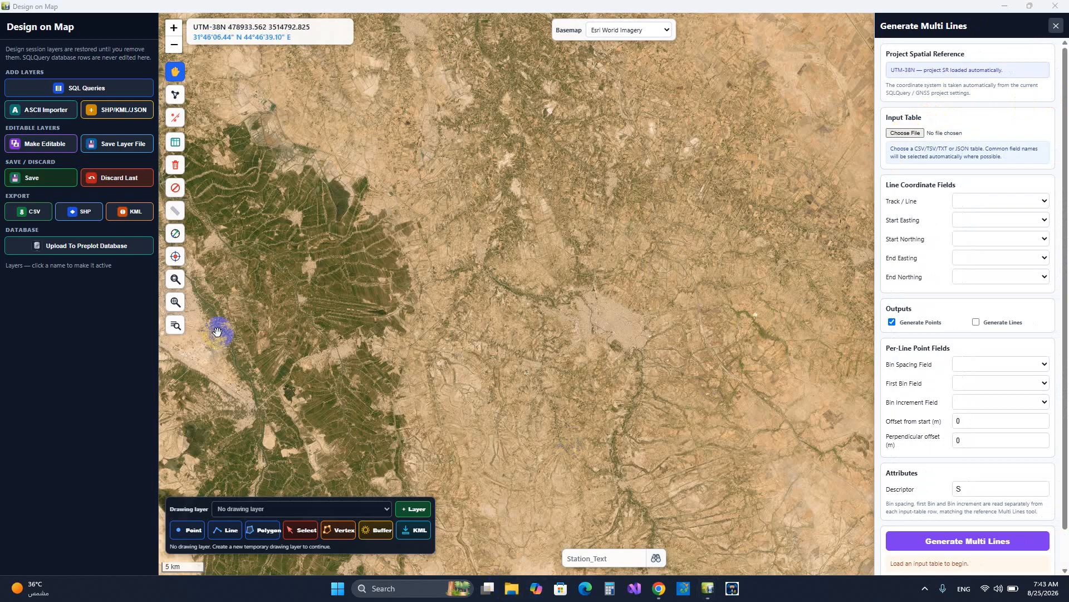
left_click(71, 277)
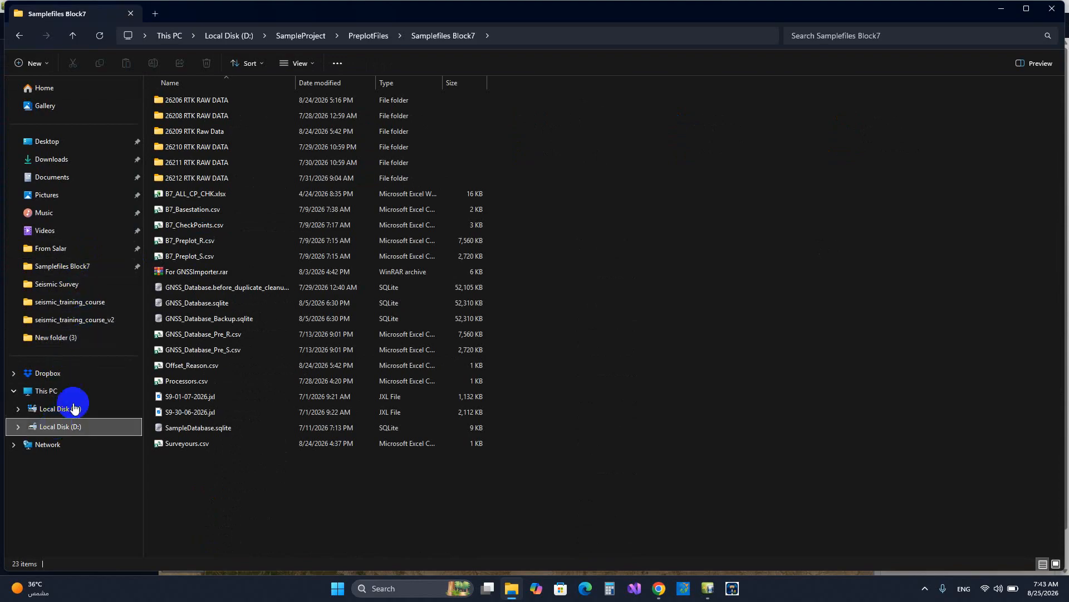
left_click(239, 235)
key("s")
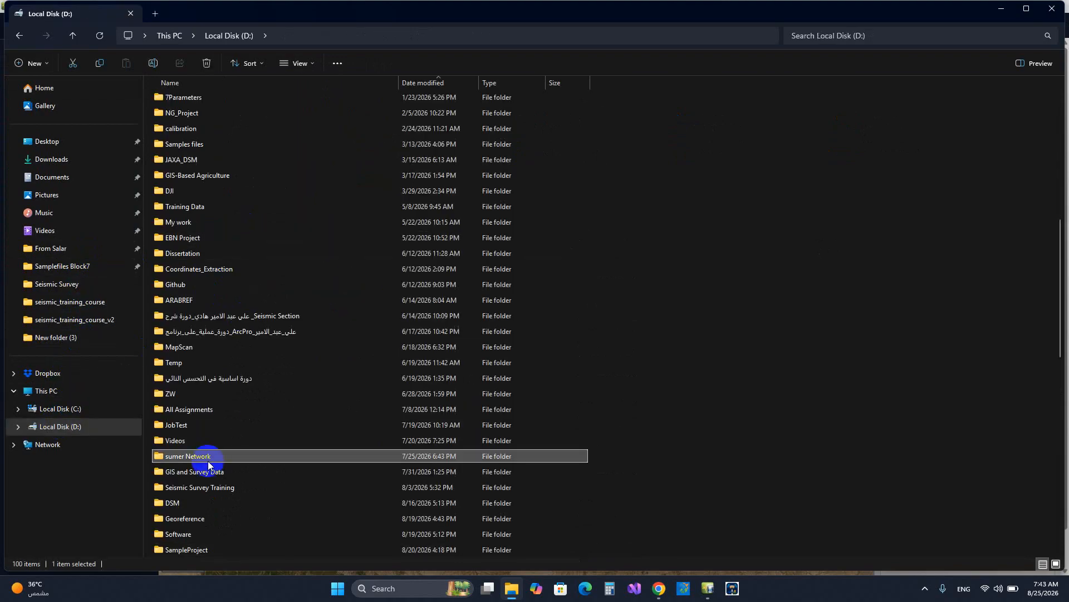
key("s")
key("s")
key("s")
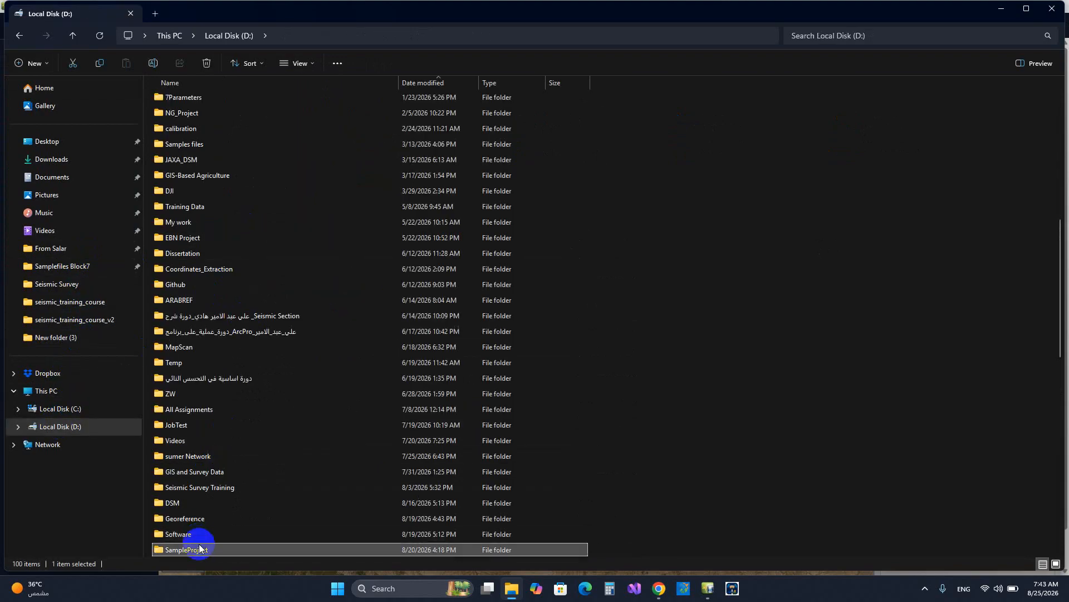
double_click(200, 550)
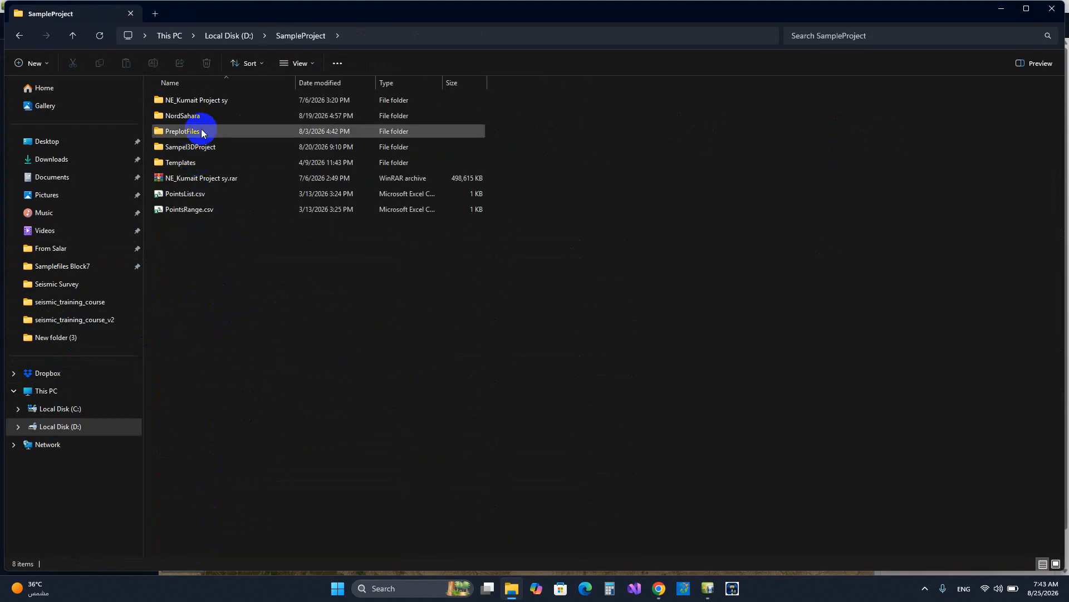
Open 2D_Lines_Start_End.csv from SampleProject's PreplotFiles folder in Excel
double_click(213, 148)
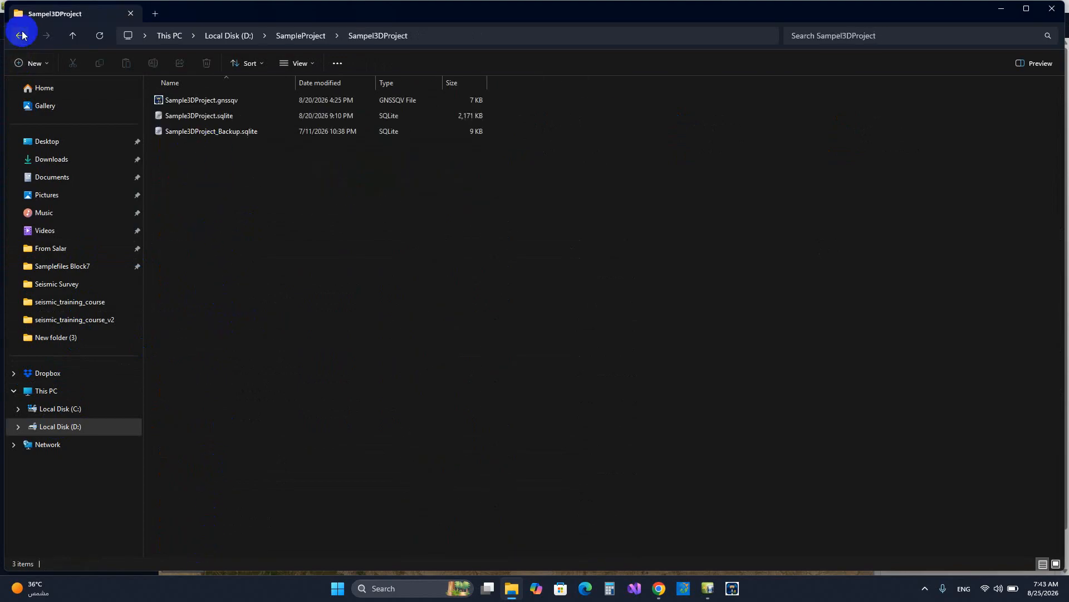
left_click(72, 41)
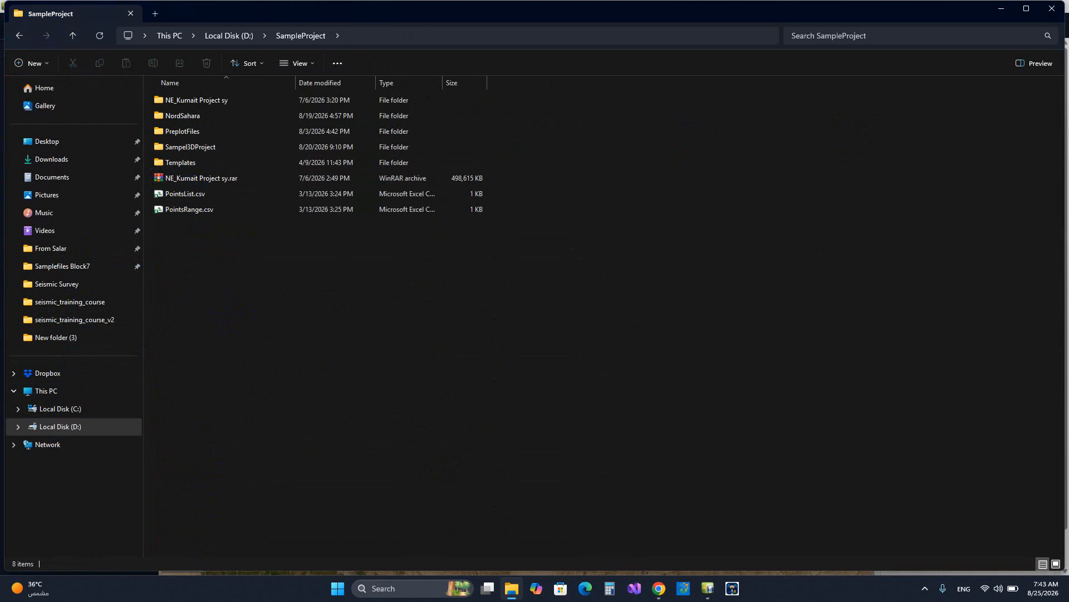
left_click(210, 228)
double_click(211, 233)
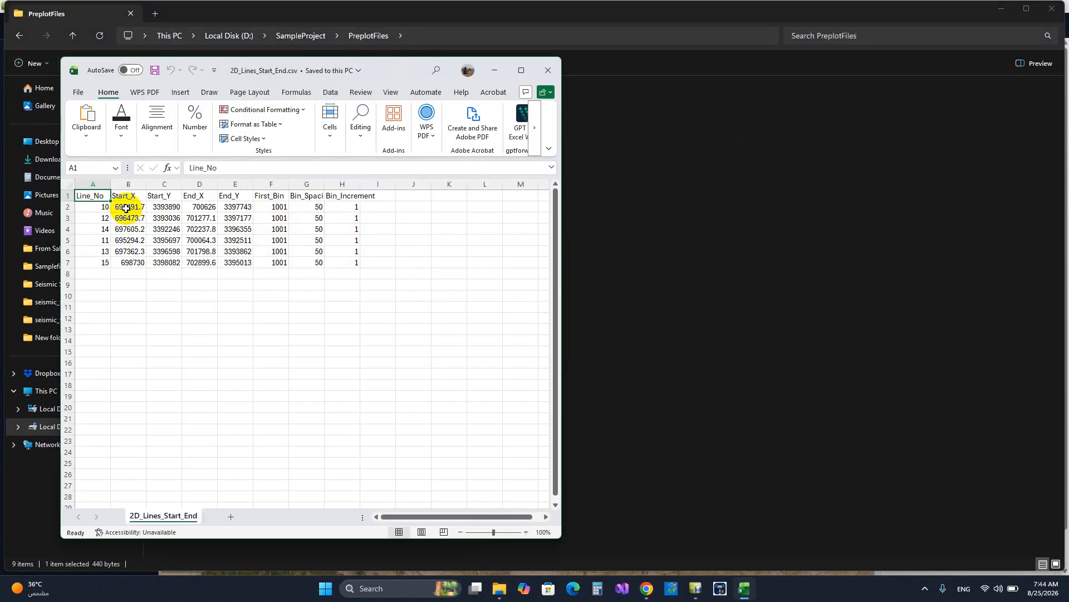
Review the table's line numbers, start and end coordinates, first bin, bin spacing and bin increment columns, and close it
left_click_drag(92, 206, 98, 262)
left_click(126, 207)
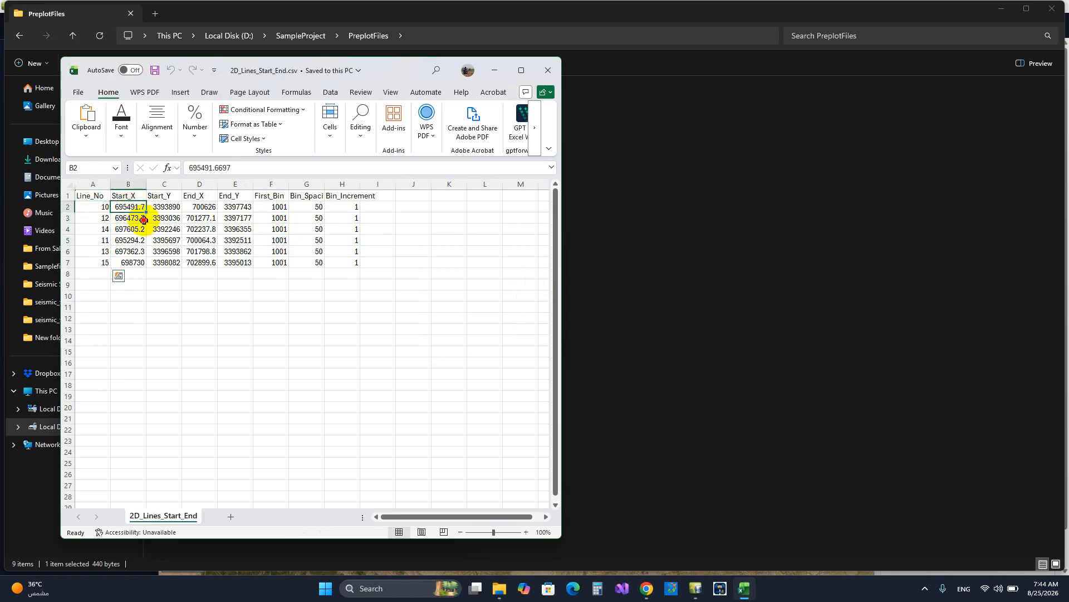
left_click_drag(143, 219, 245, 263)
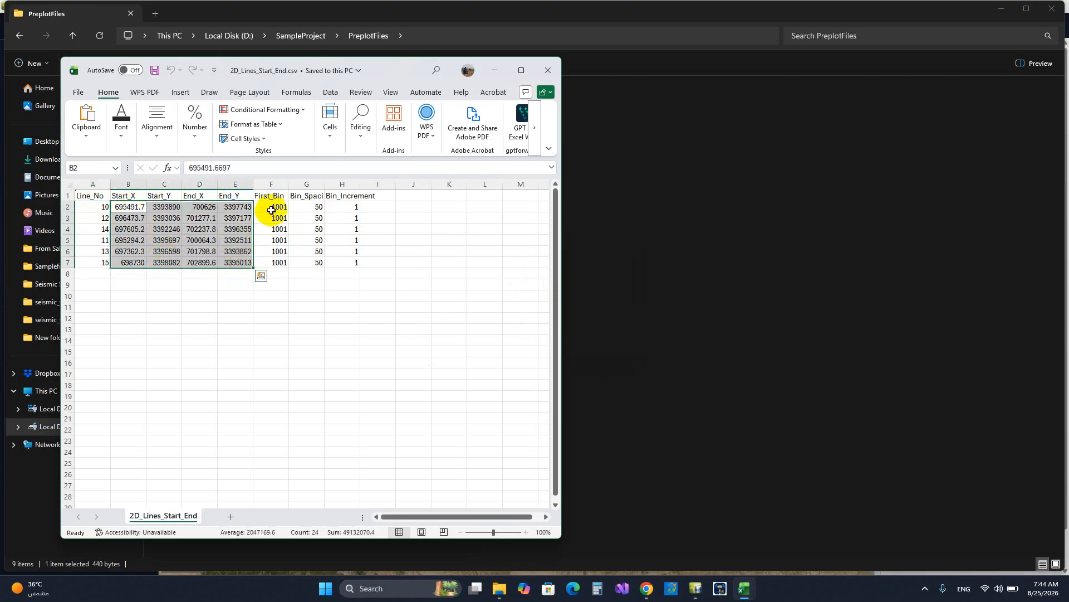
left_click_drag(274, 205, 282, 262)
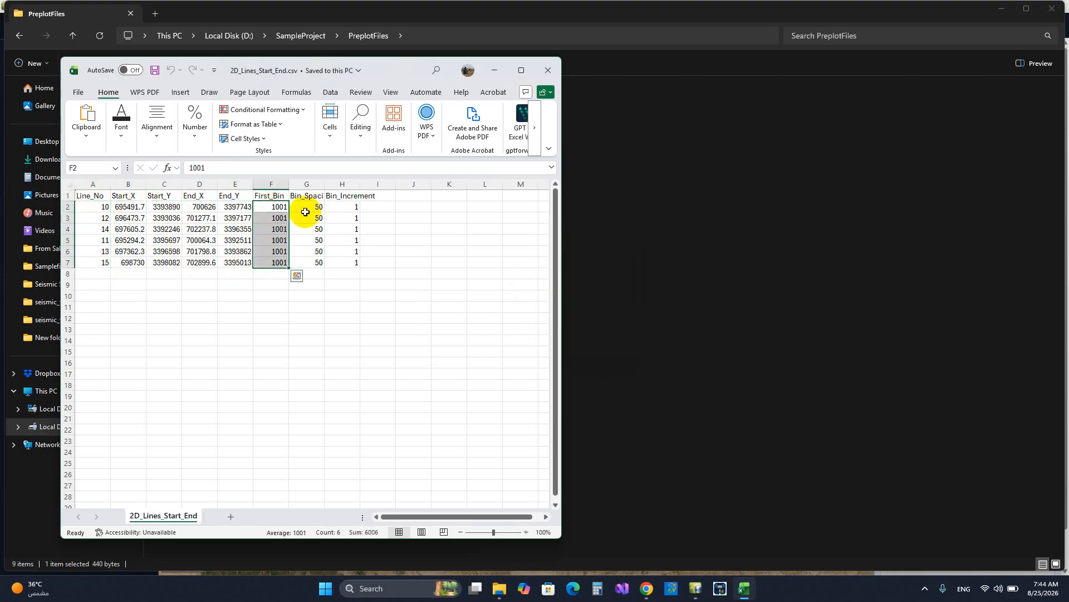
left_click_drag(308, 207, 303, 263)
left_click_drag(342, 205, 329, 261)
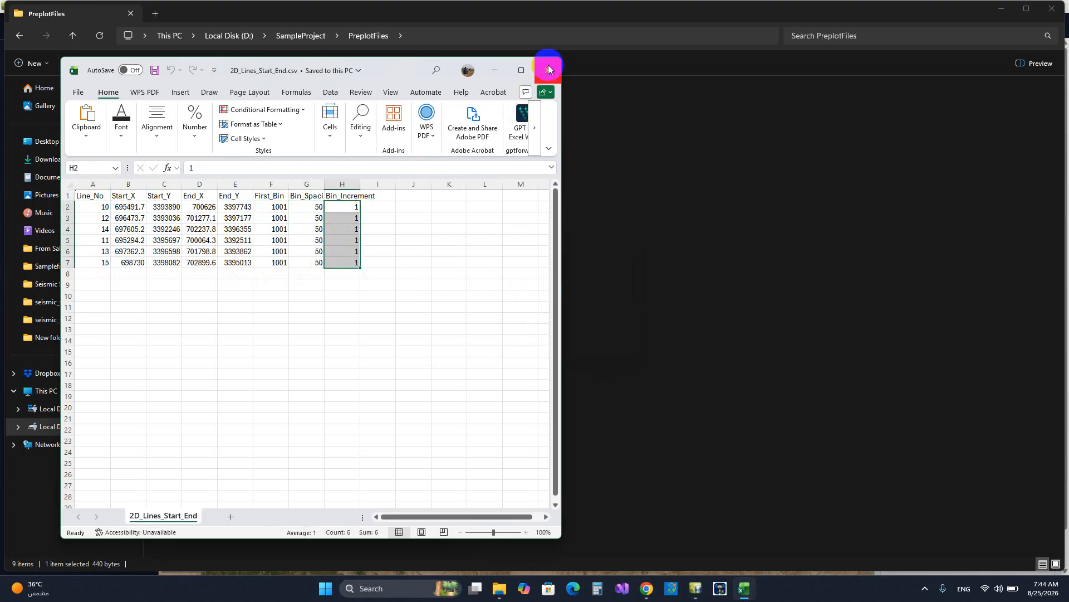
left_click(547, 69)
Return to Design on Map and load D:\SampleProject\PreplotFiles\2D_Lines_Start_End.csv as the Multi Lines input table
left_click(708, 584)
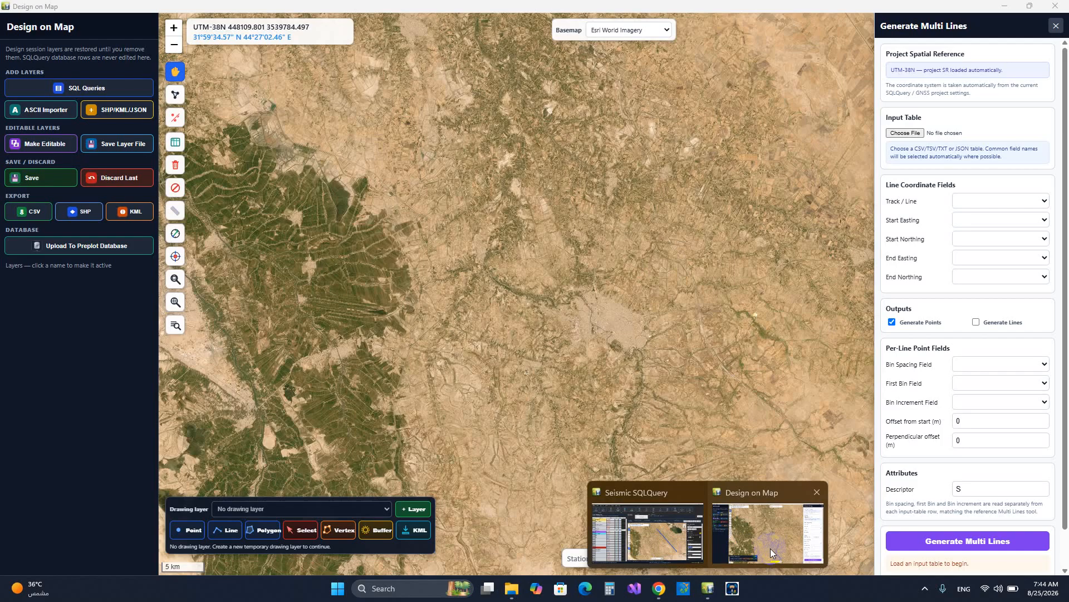
left_click(769, 542)
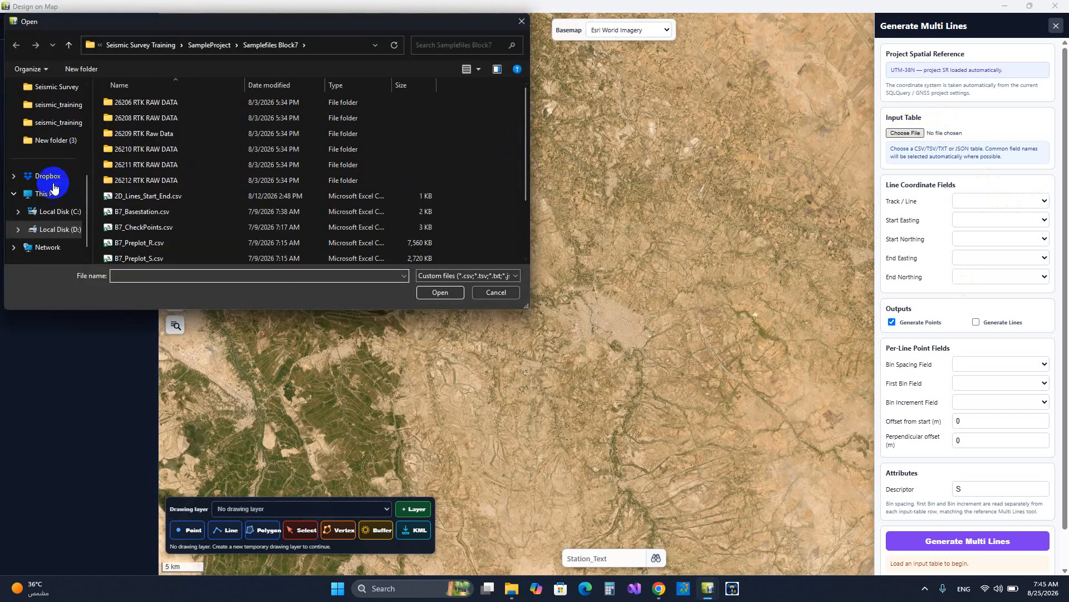
left_click(58, 229)
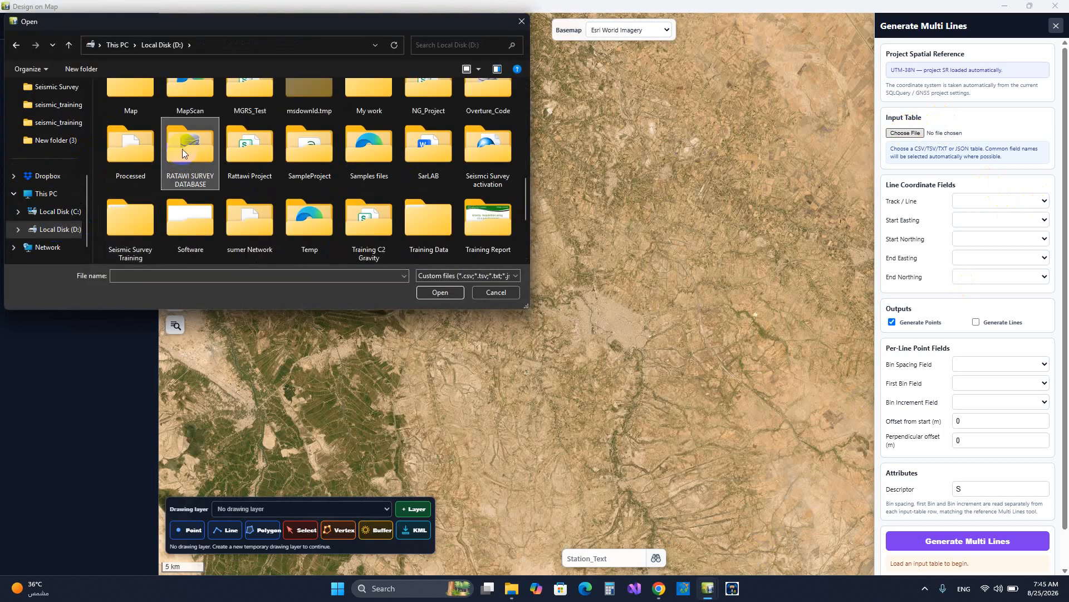
key("s")
double_click(318, 144)
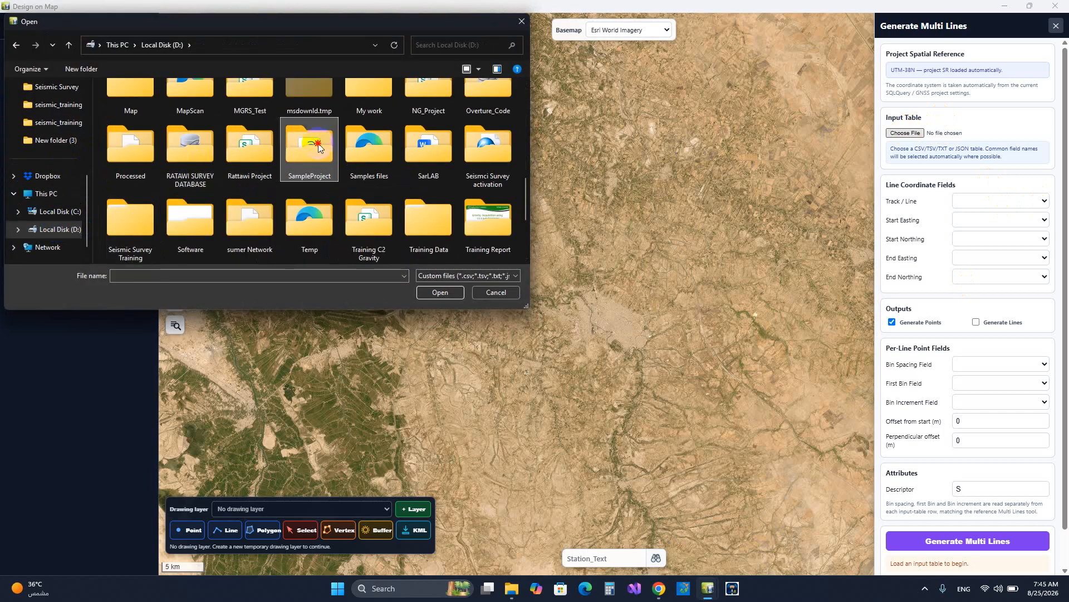
double_click(167, 134)
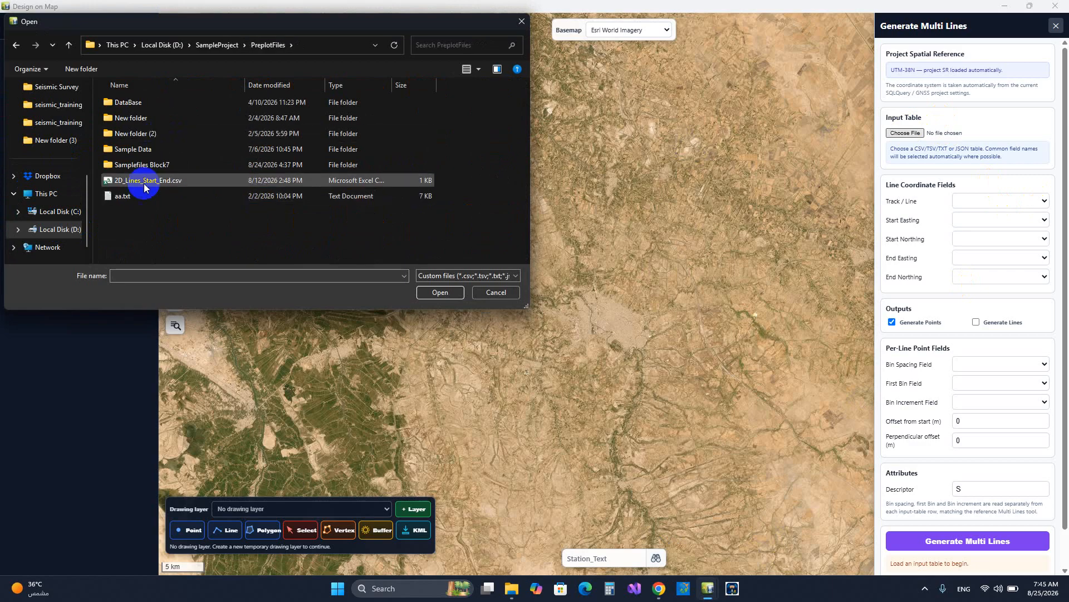
double_click(145, 184)
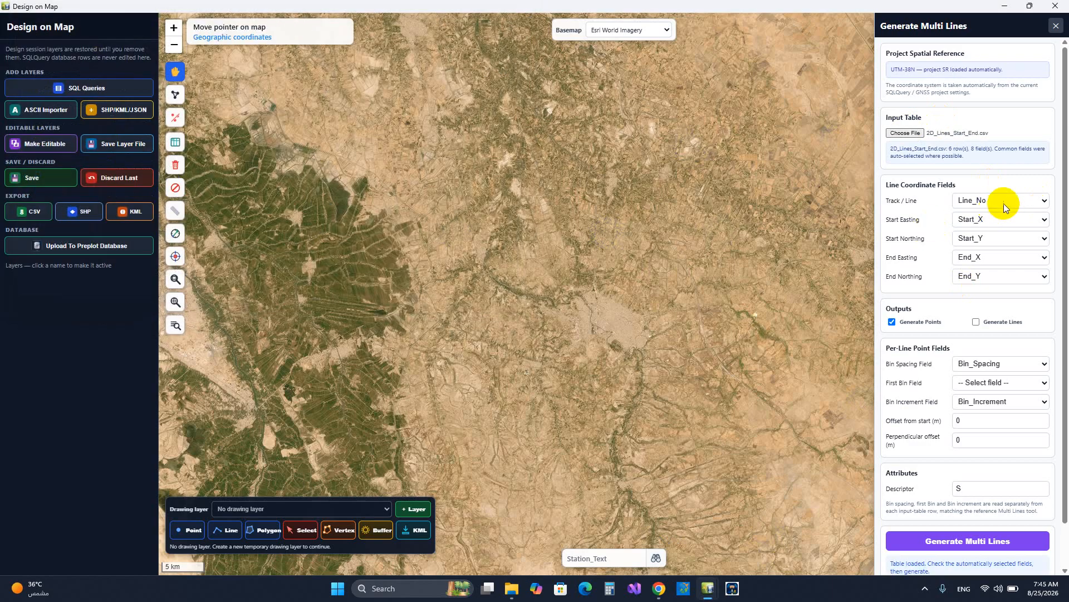
Set the First Bin Field to First_Bin, keep both offsets at 0 and descriptor S, and generate the multi-line points
left_click(1011, 202)
left_click(1014, 202)
scroll(1060, 338, "down", 1)
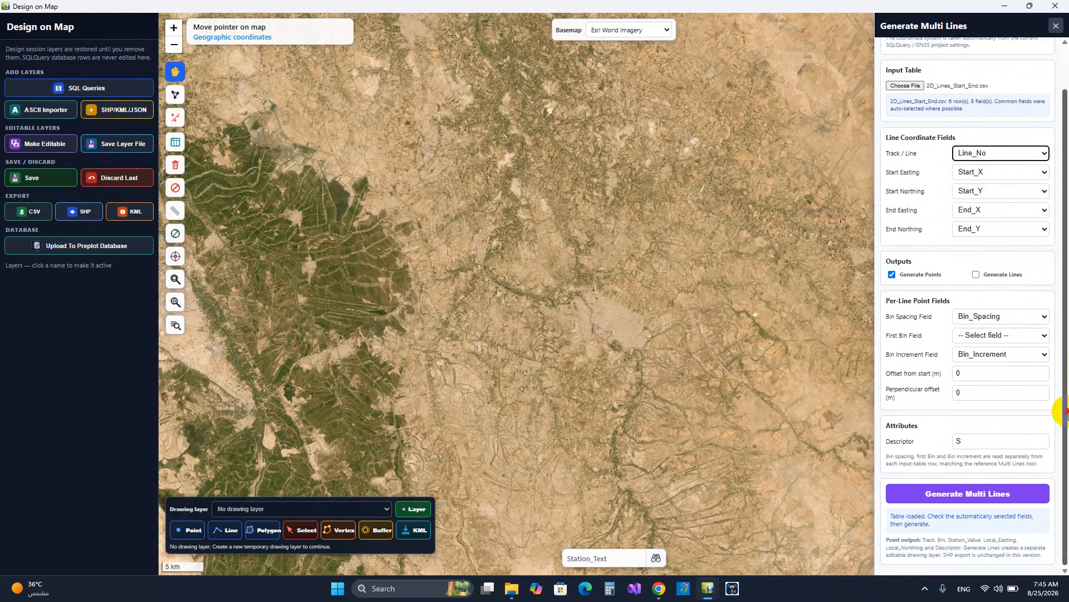
left_click(1037, 336)
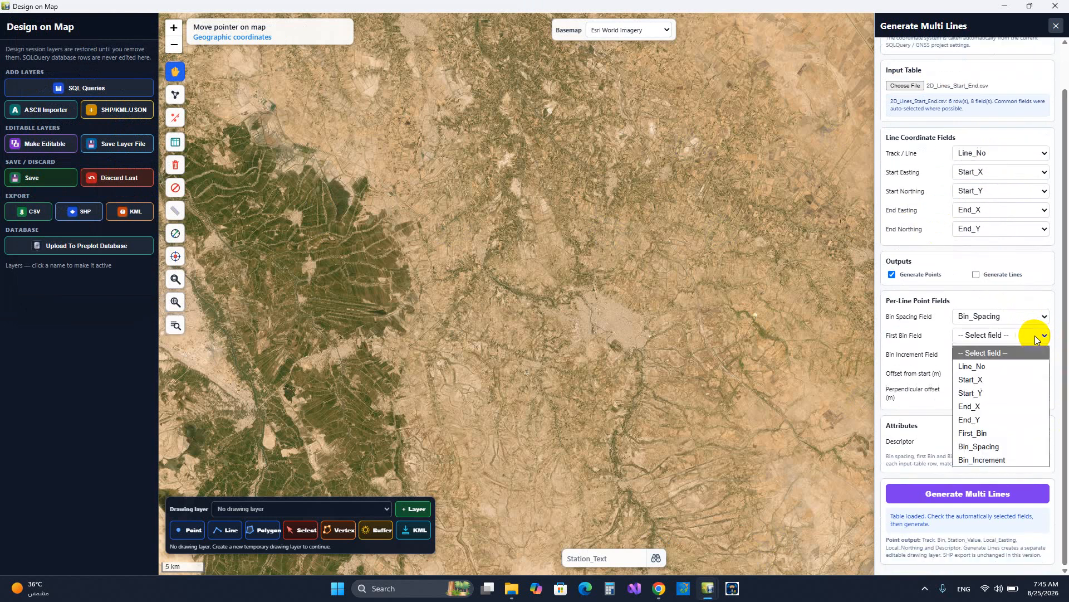
left_click(1001, 433)
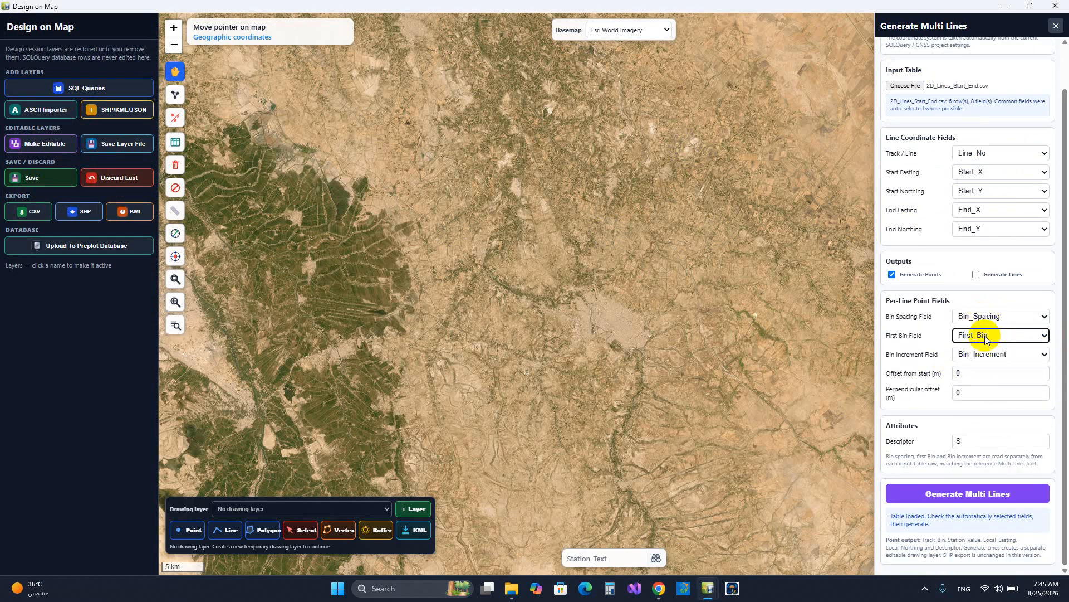
left_click(972, 393)
double_click(958, 371)
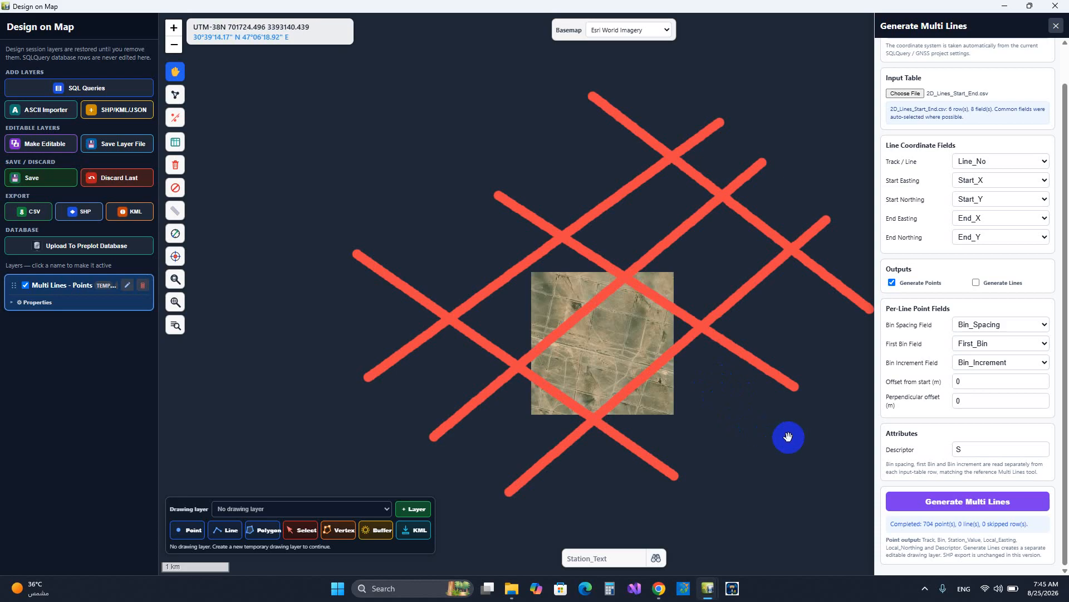
Close the Generate Multi Lines tool and delete the Multi Lines - Points layer
left_click_drag(725, 431, 705, 430)
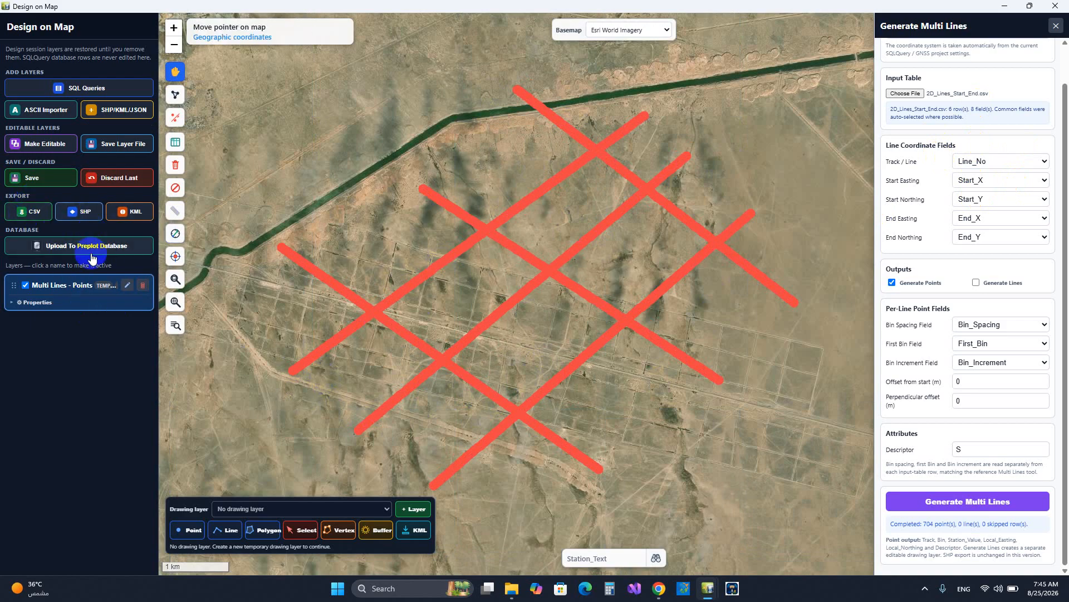
left_click(1056, 26)
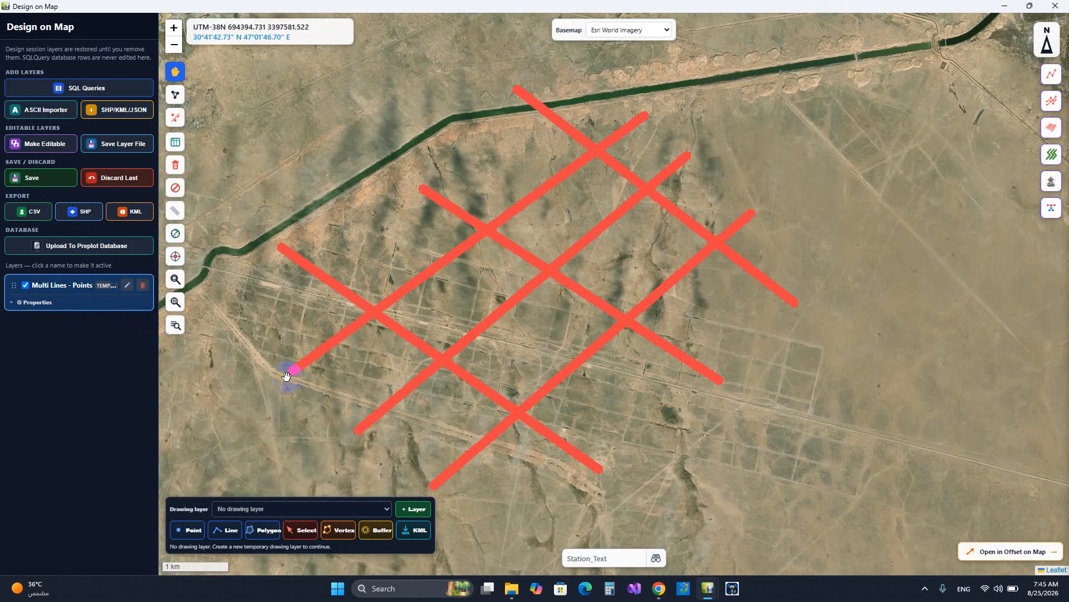
left_click(143, 287)
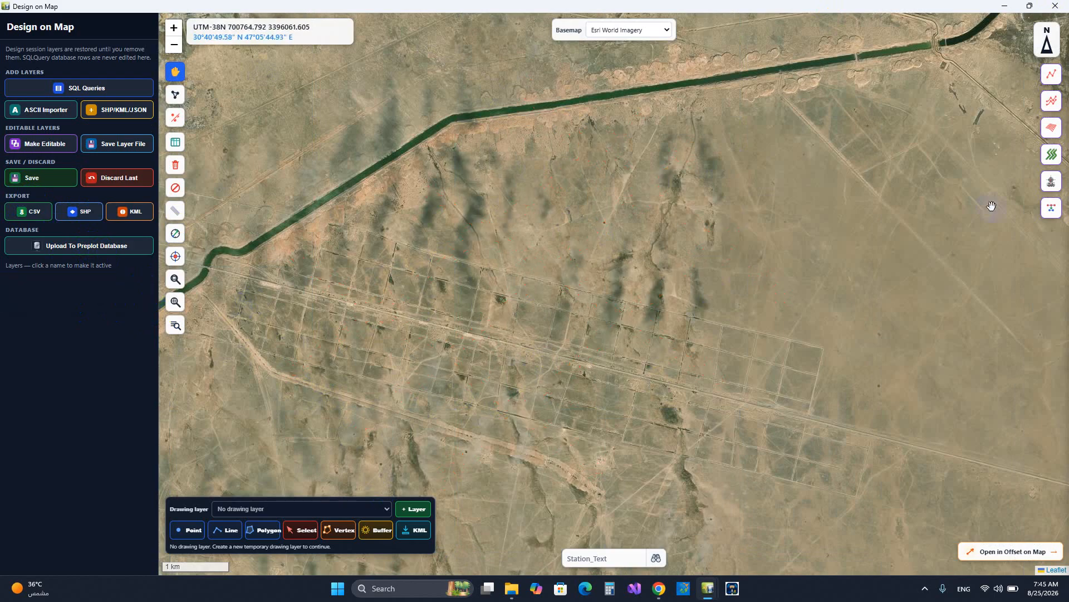
Start the Generate 3D Grid tool and review its origin, track, bin and clip parameters
left_click(1051, 128)
scroll(980, 145, "up", 2)
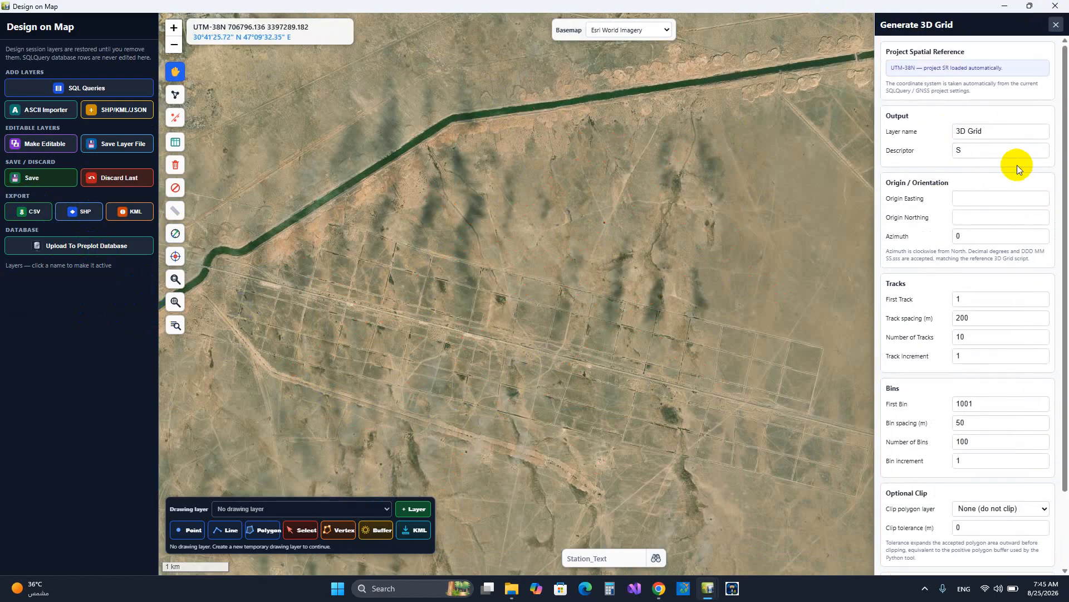
scroll(1011, 161, "down", 4)
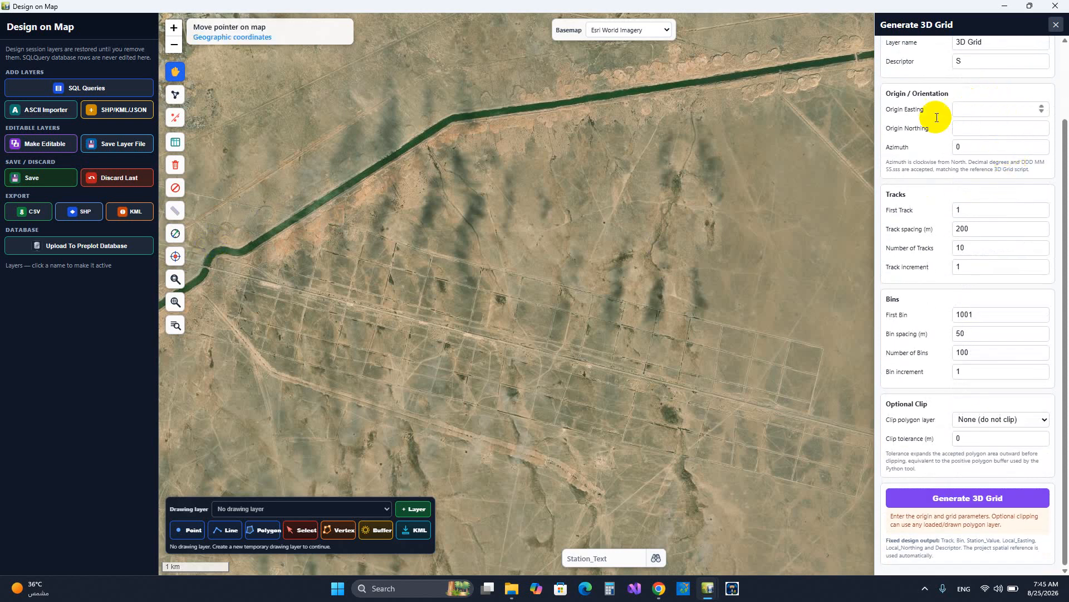
Measure the coordinates of a grid origin point in the open desert northeast of the curving road
scroll(460, 279, "down", 2)
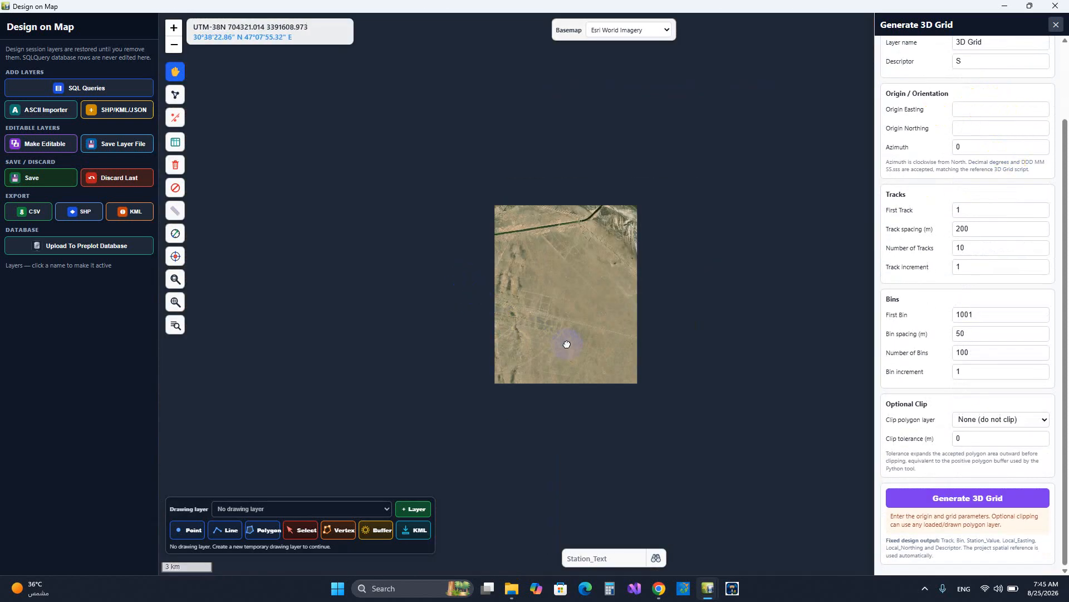
left_click_drag(568, 342, 536, 255)
scroll(550, 290, "up", 1)
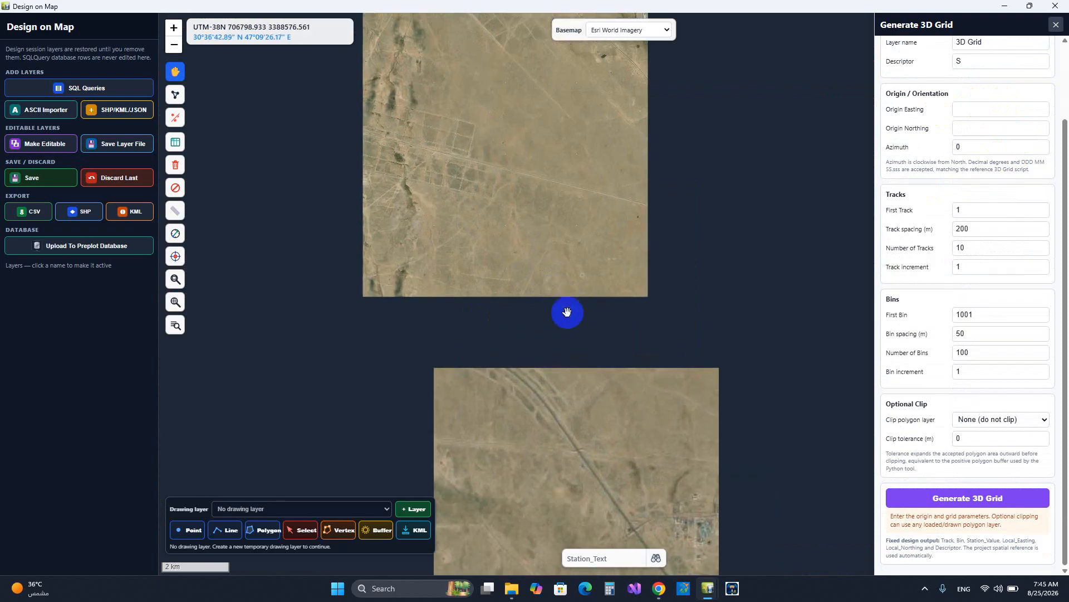
left_click(176, 255)
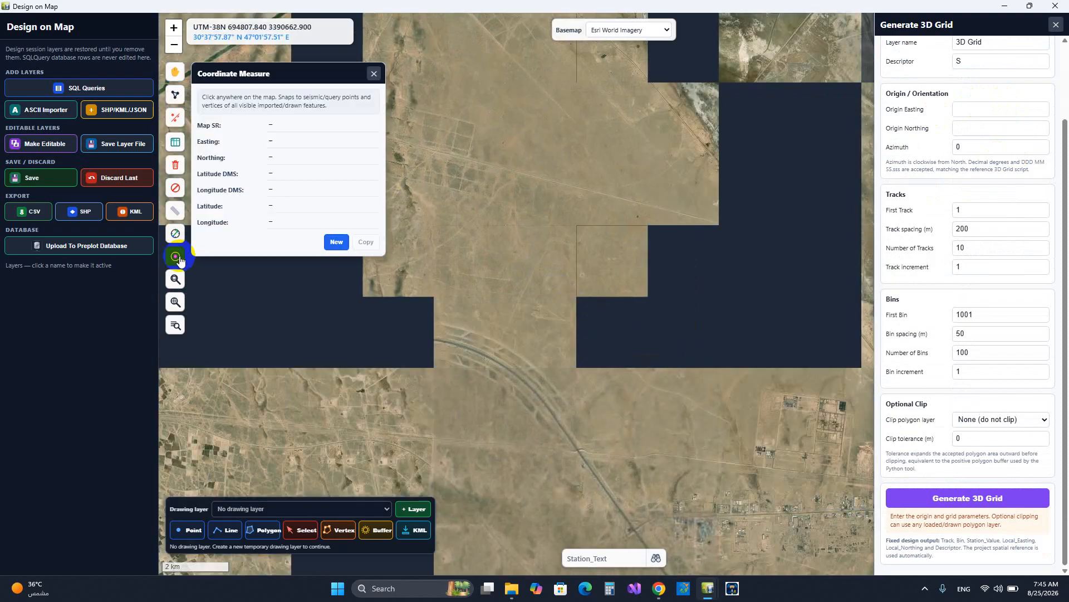
left_click(496, 302)
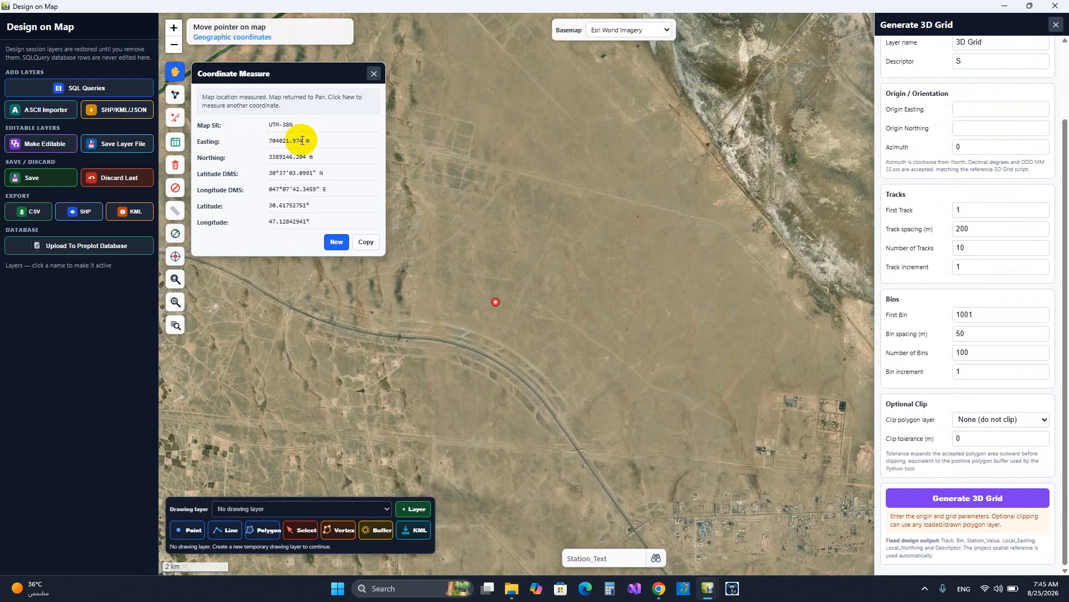
Copy the measured point's easting into the 3D grid's Origin Easting as 704021.974
left_click_drag(303, 141, 263, 143)
key("ctrl+c")
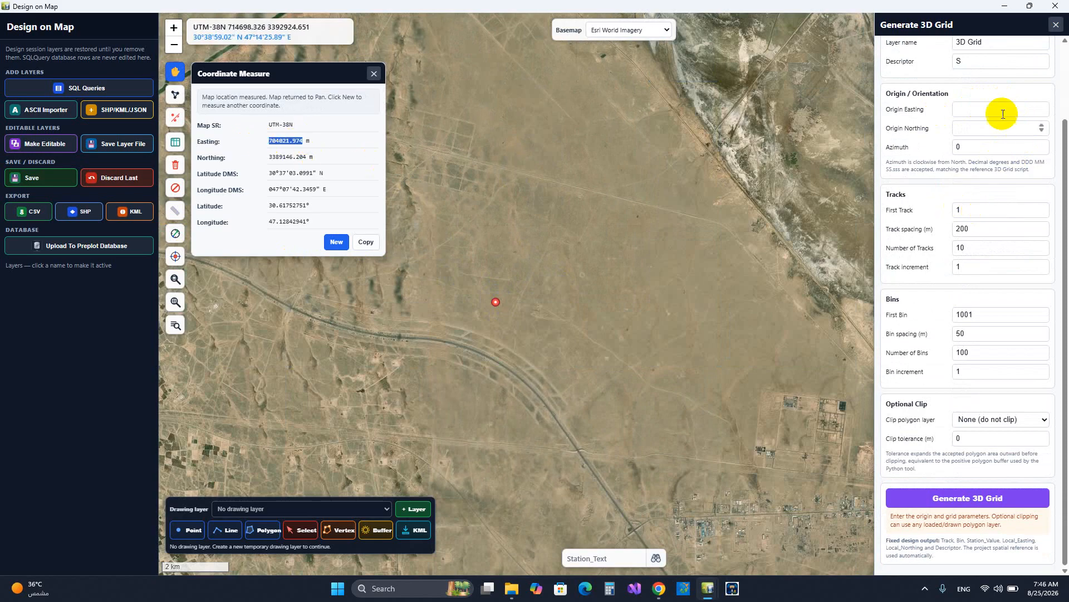
left_click(972, 109)
key("ctrl+v")
Copy the measured point's northing into the 3D grid's Origin Northing as 3389146.204 and close the coordinate measurement
left_click(294, 157)
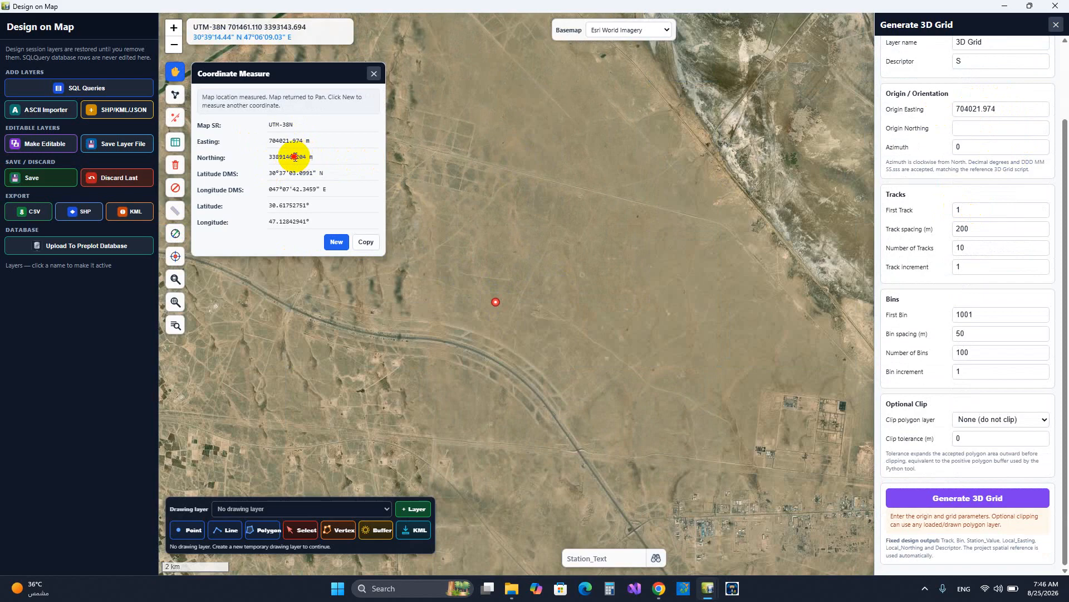
left_click_drag(306, 157, 256, 157)
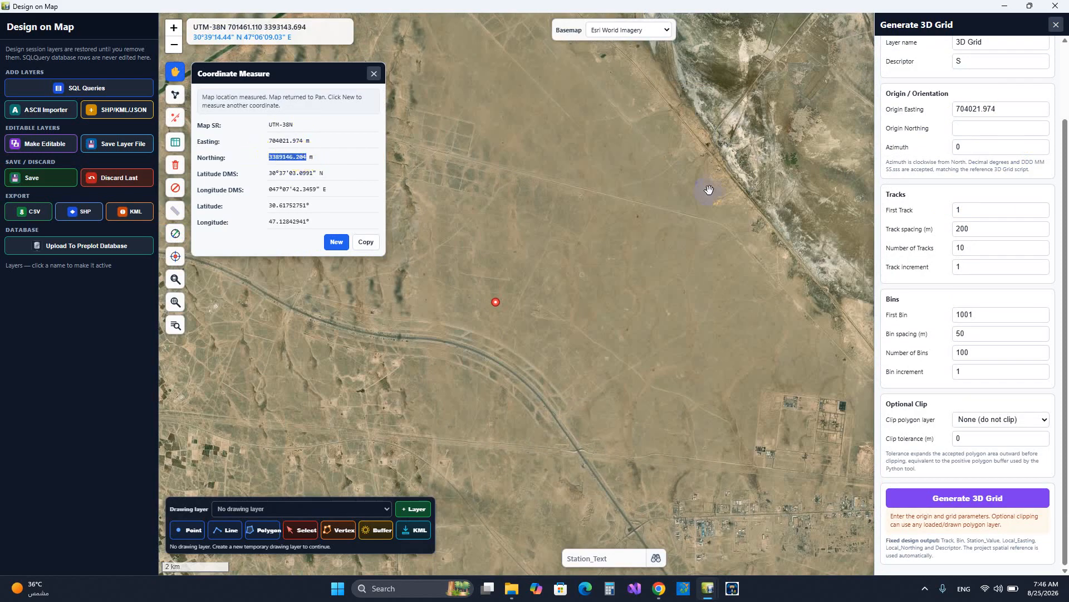
left_click(976, 131)
key("ctrl+v")
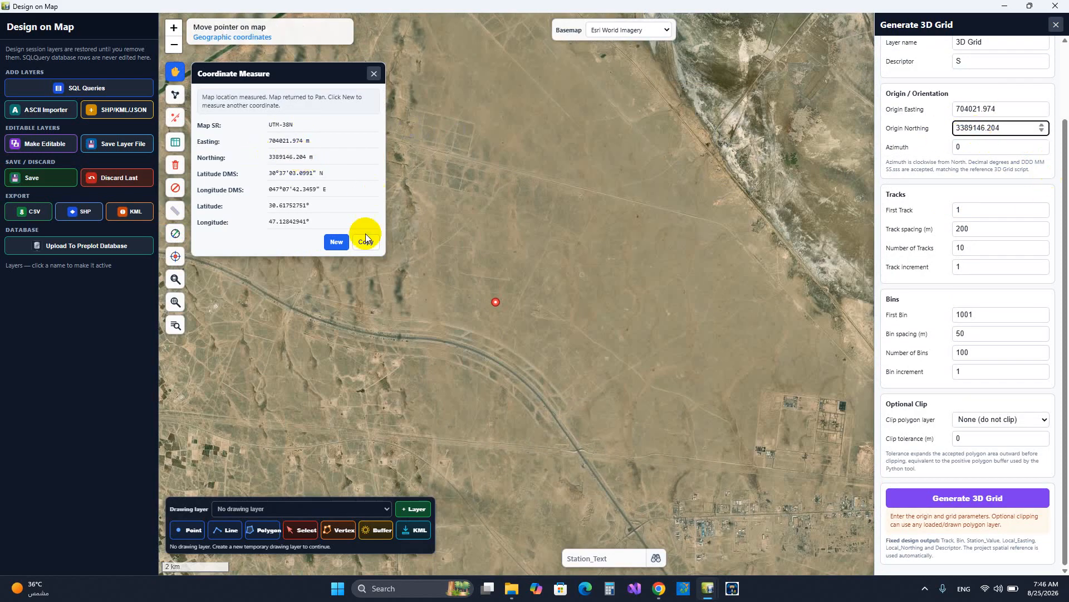
left_click(341, 245)
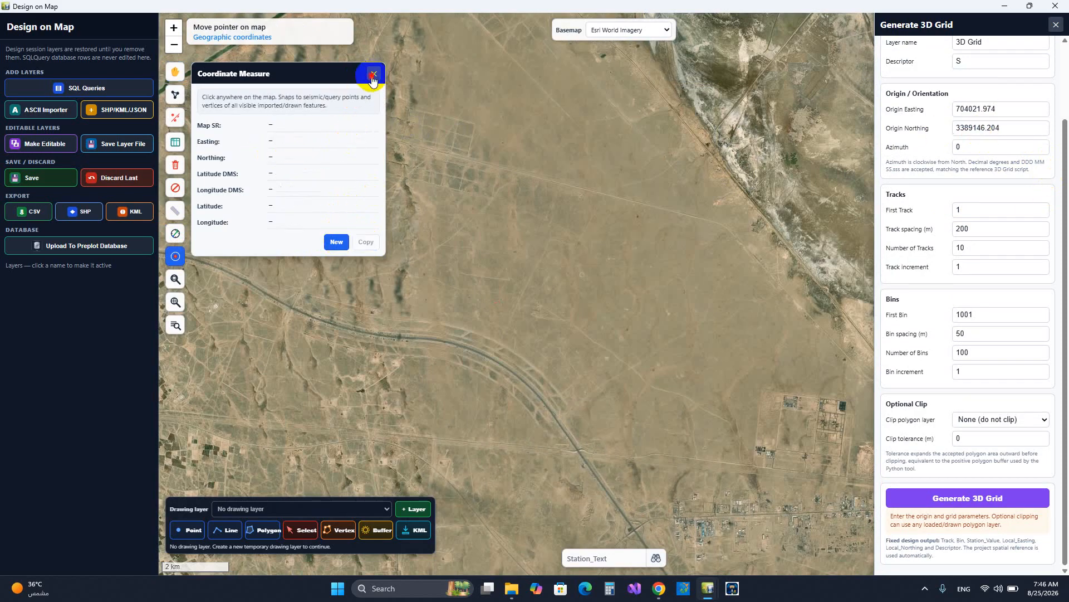
left_click(374, 73)
Set the grid's first track to 1001, track spacing to 300 m, number of tracks to 20 and track increment to 6
left_click(965, 148)
left_click(966, 148)
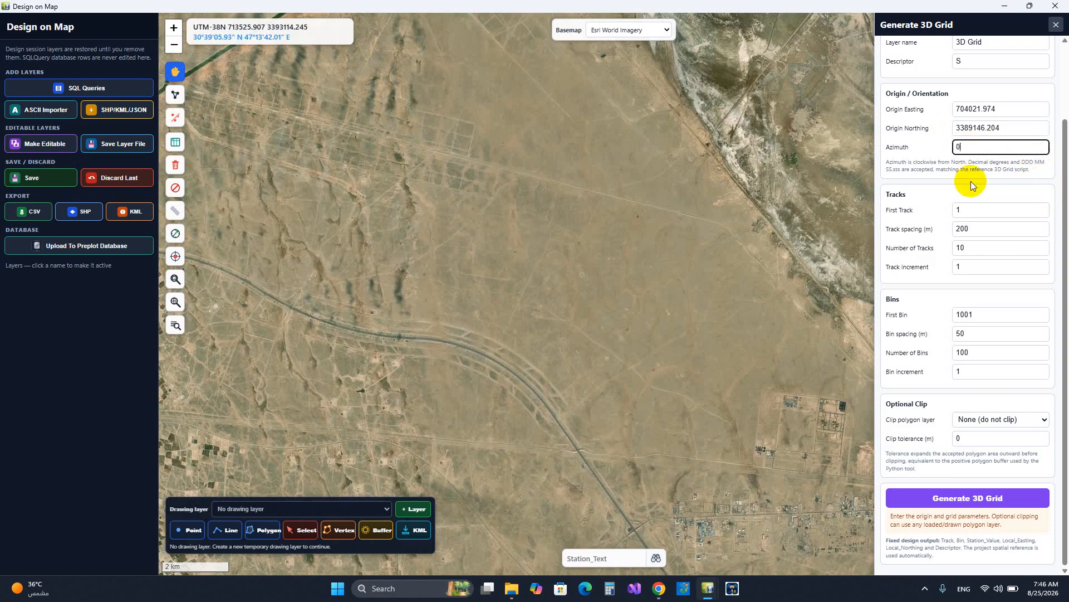
left_click(980, 212)
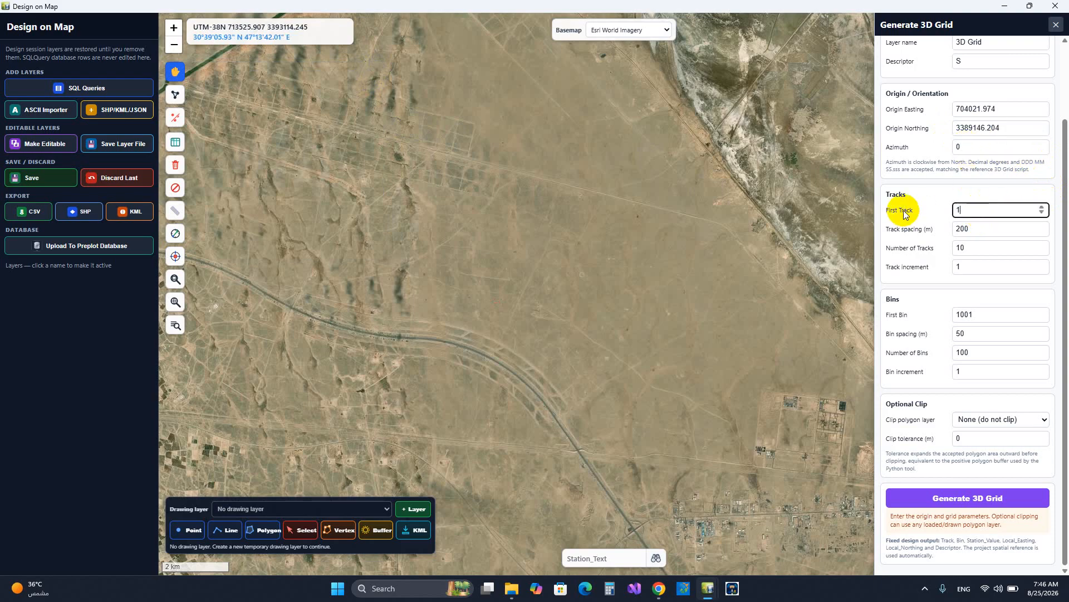
left_click(1001, 226)
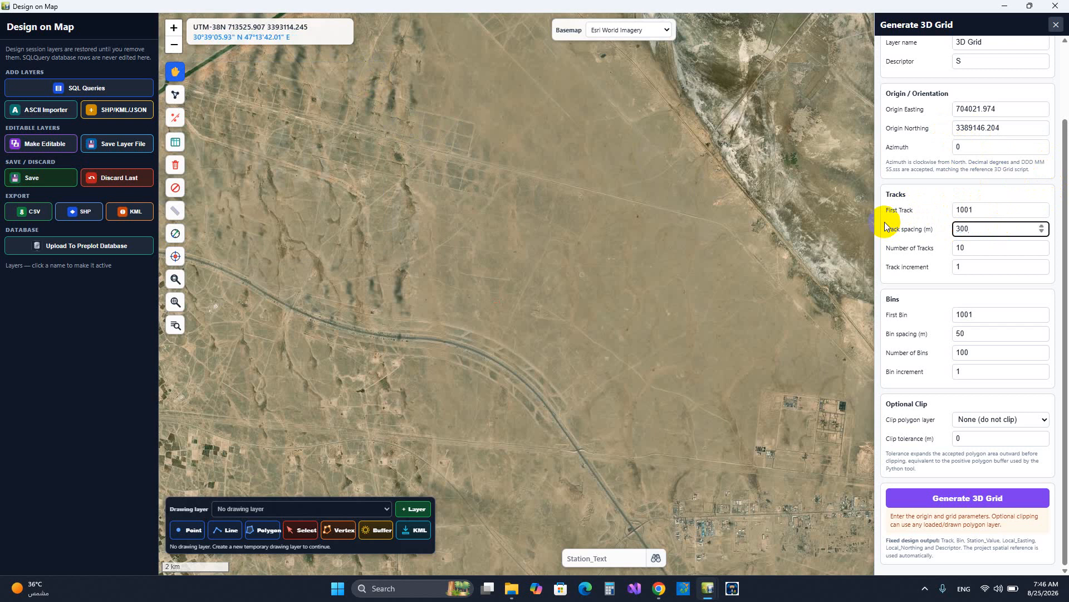
left_click(979, 248)
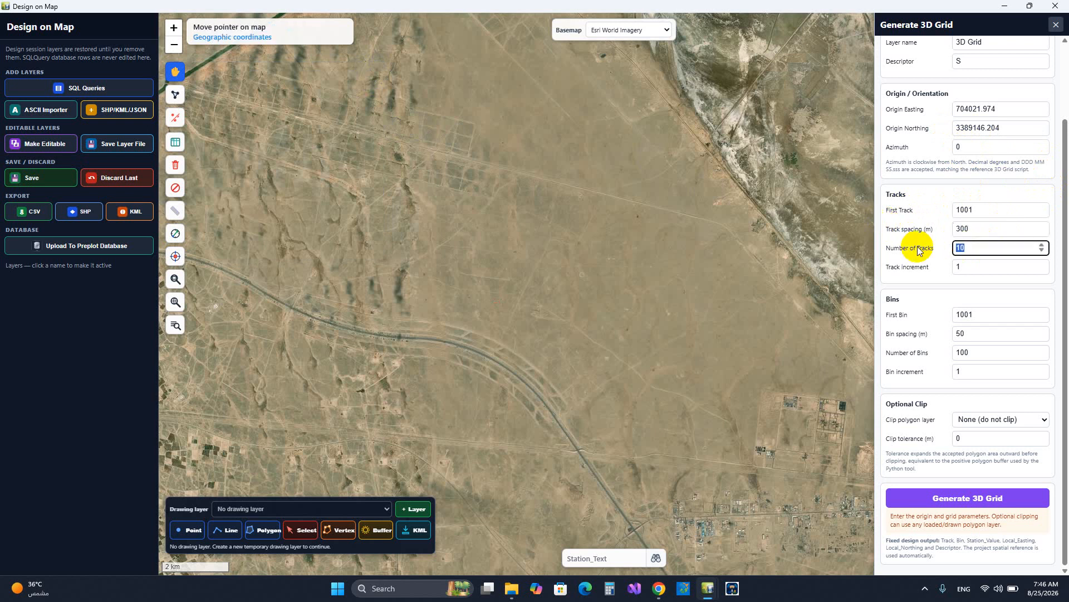
type("20")
left_click(967, 265)
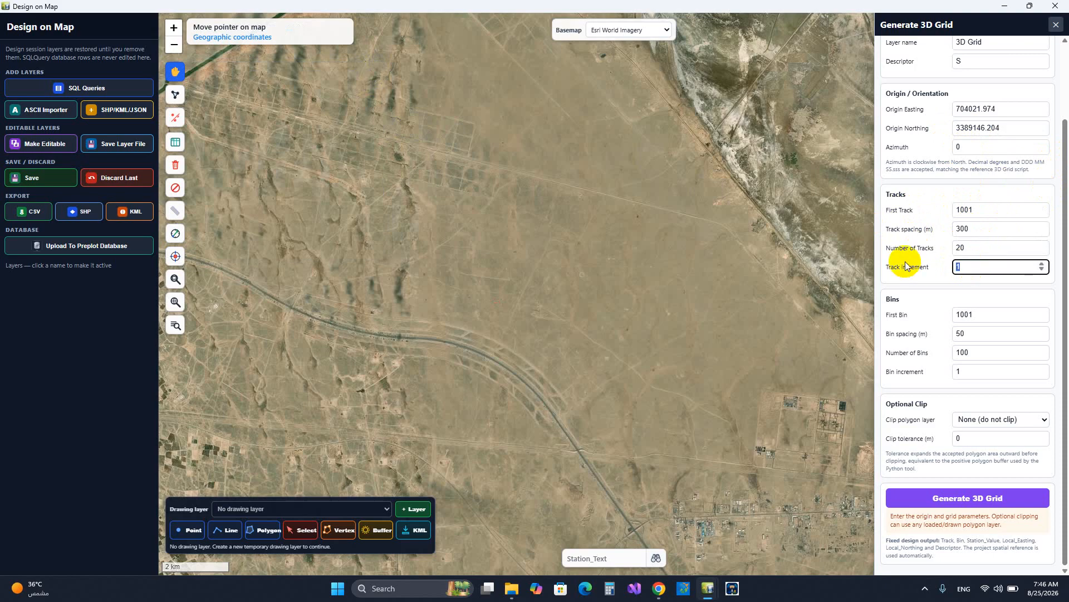
type("6")
Set the first bin to 4001, leave the clip polygon layer at None (do not clip), and generate the 3D grid
left_click(991, 311)
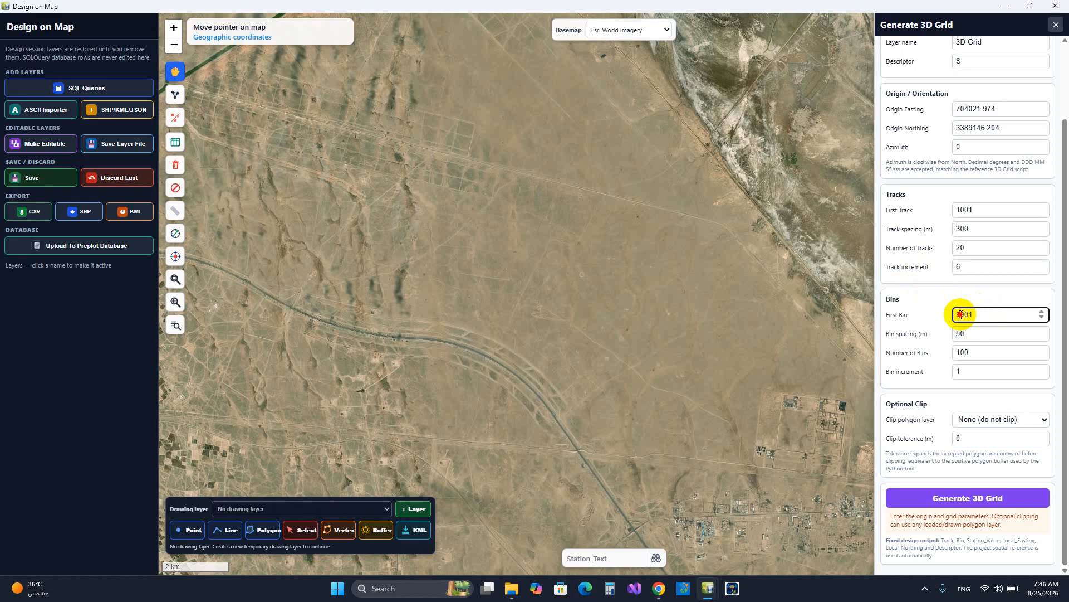
left_click_drag(960, 315, 949, 319)
type("4")
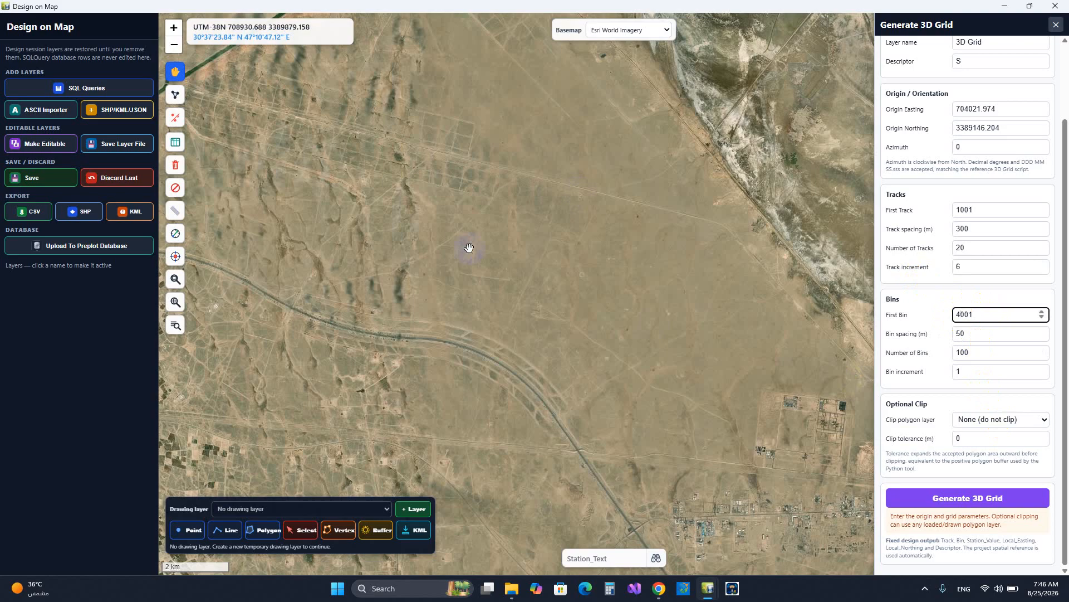
left_click(1004, 420)
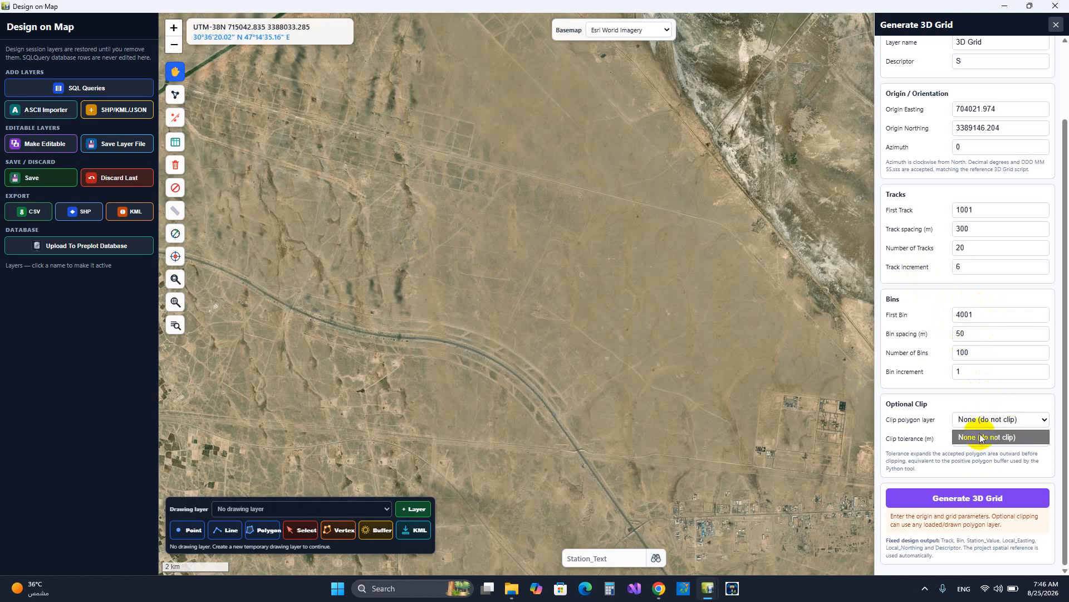
left_click(979, 434)
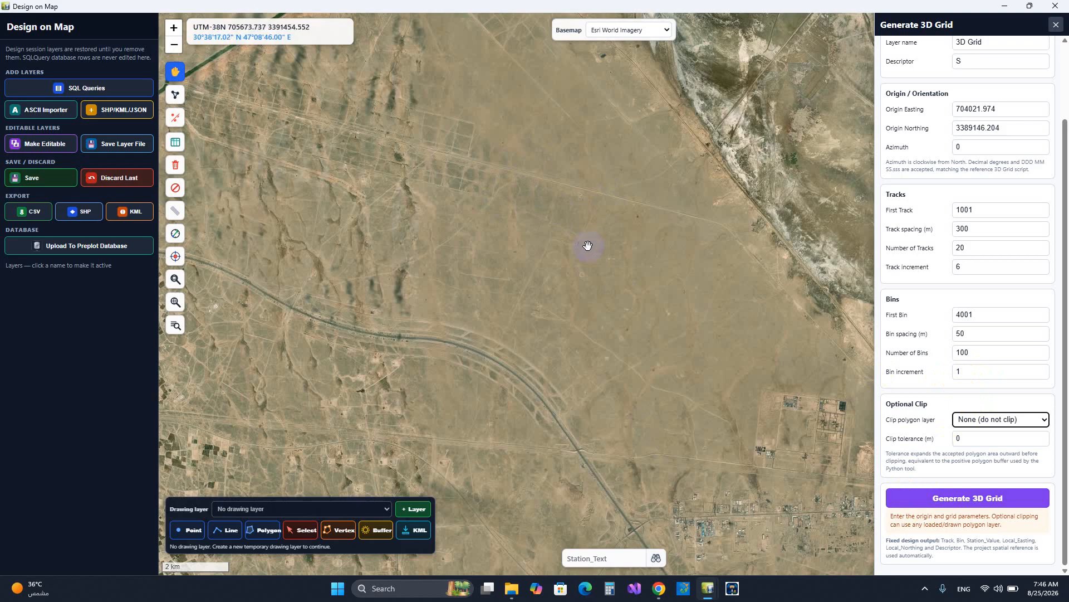
left_click(951, 498)
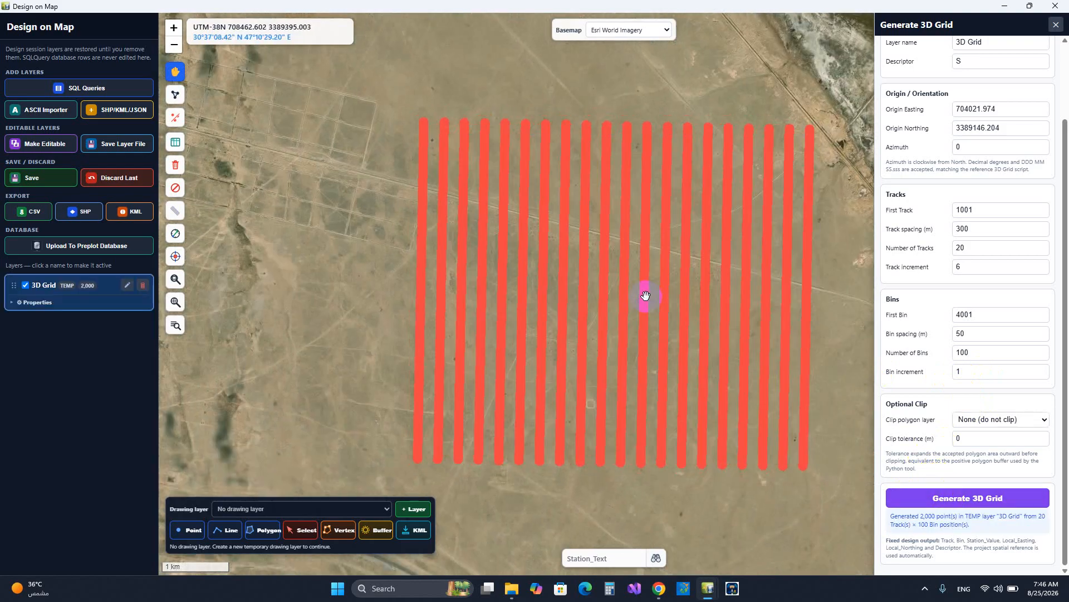
Measure the azimuth and distance between the southernmost points of the two westernmost tracks, from east to west
left_click_drag(767, 460, 703, 426)
scroll(707, 427, "up", 1)
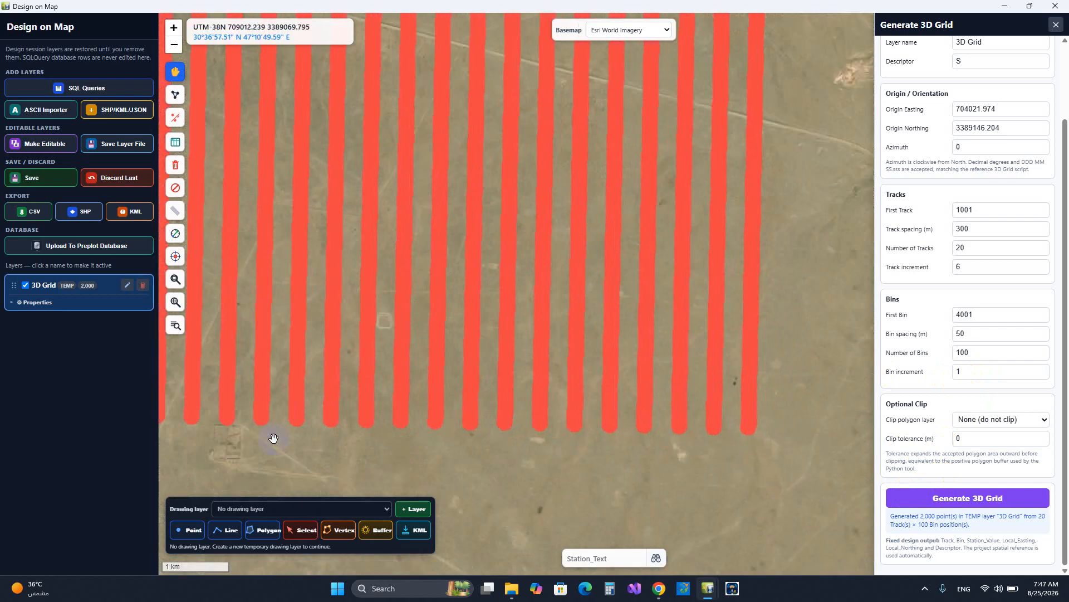
left_click_drag(356, 440, 677, 447)
scroll(336, 425, "up", 4)
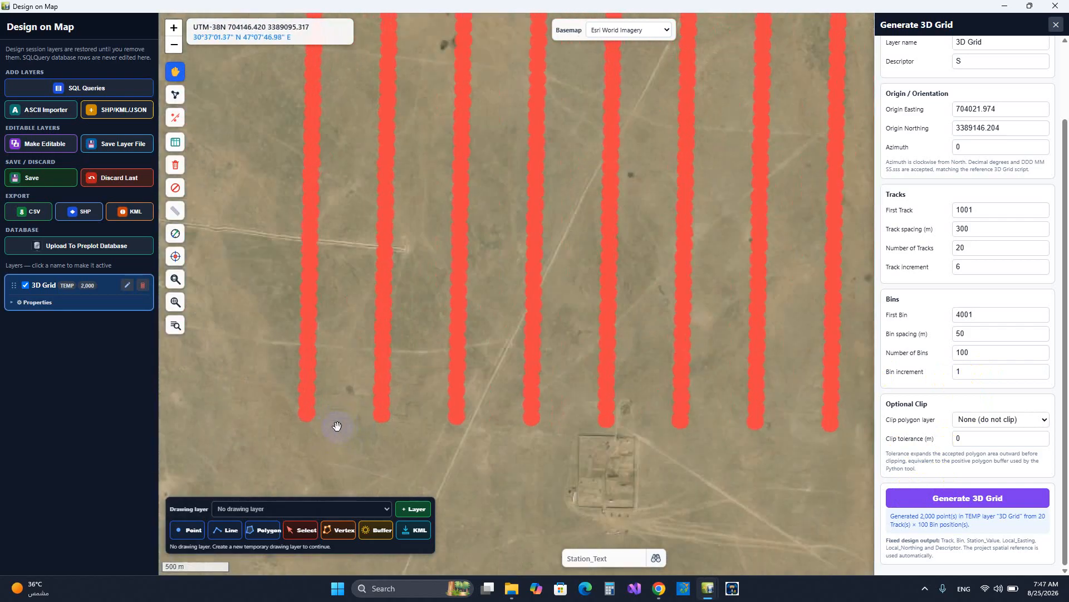
left_click(175, 234)
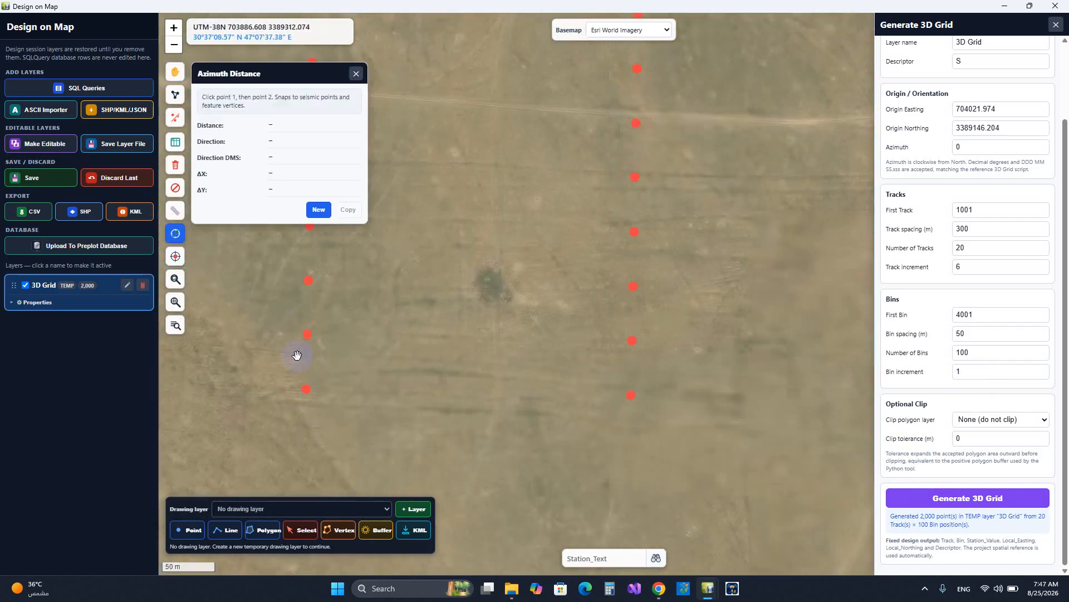
left_click(307, 389)
left_click(322, 206)
left_click(632, 397)
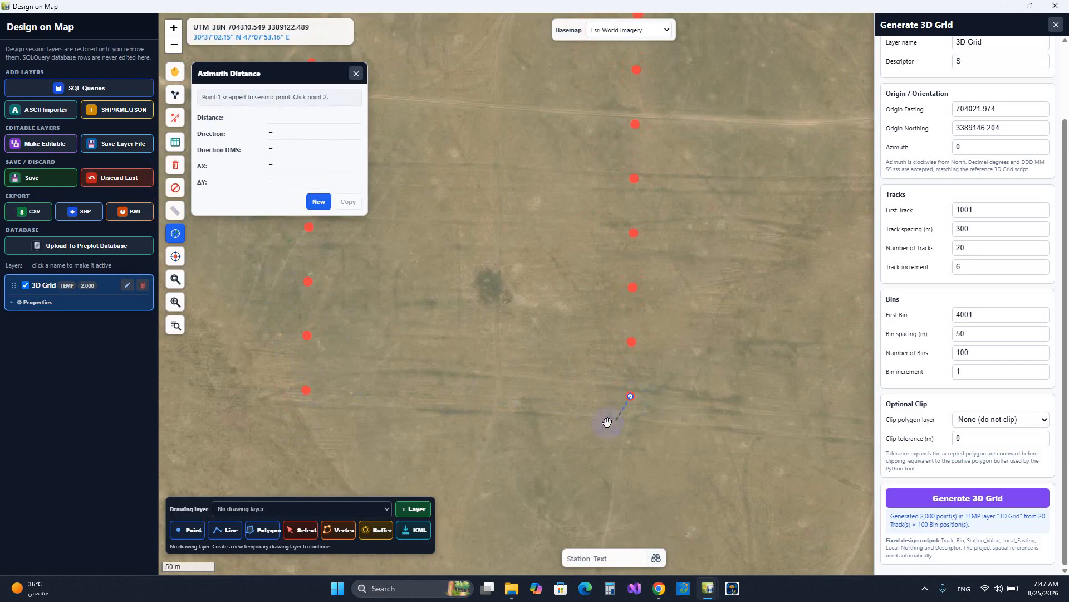
left_click(304, 389)
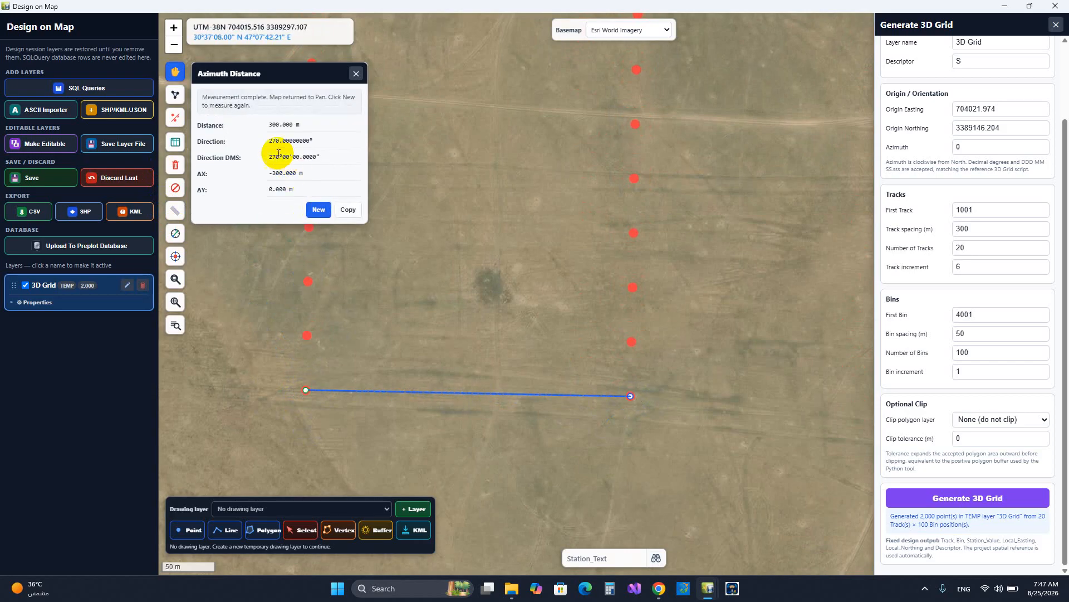
Measure the azimuth and distance between the two southernmost bins of the westernmost track and close the measurement
left_click(319, 210)
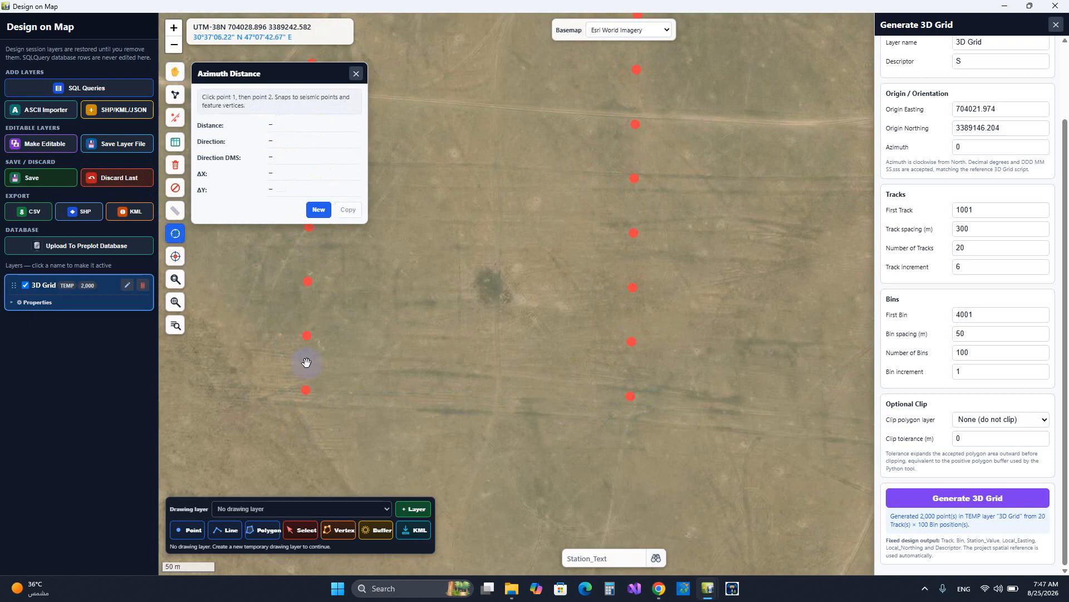
left_click(307, 389)
left_click(306, 334)
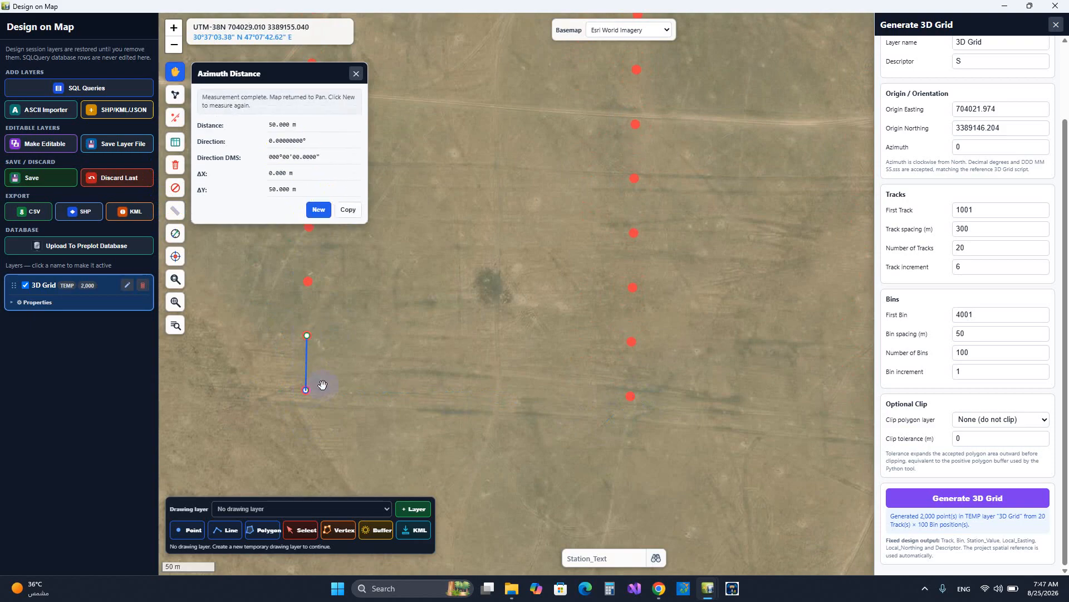
left_click(318, 210)
left_click(355, 74)
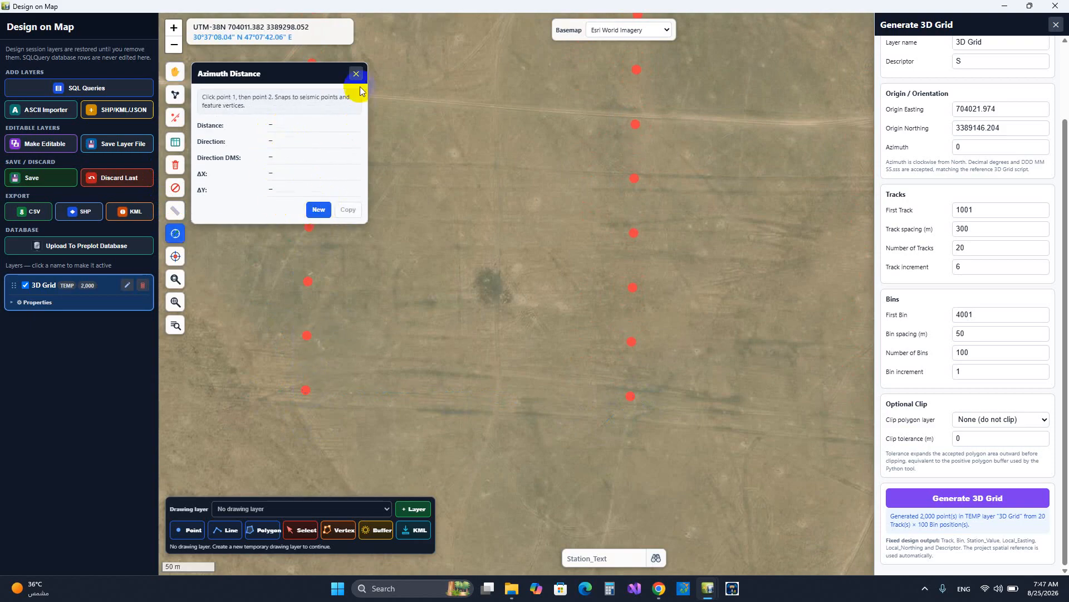
Close the Generate 3D Grid tool and delete the 3D Grid layer
left_click(1055, 25)
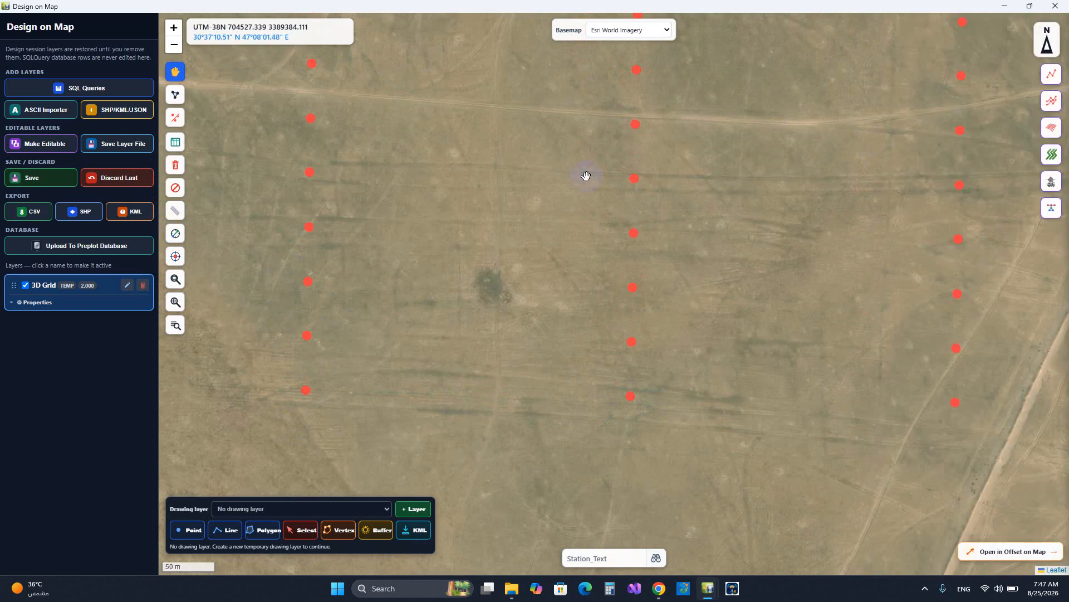
left_click(143, 285)
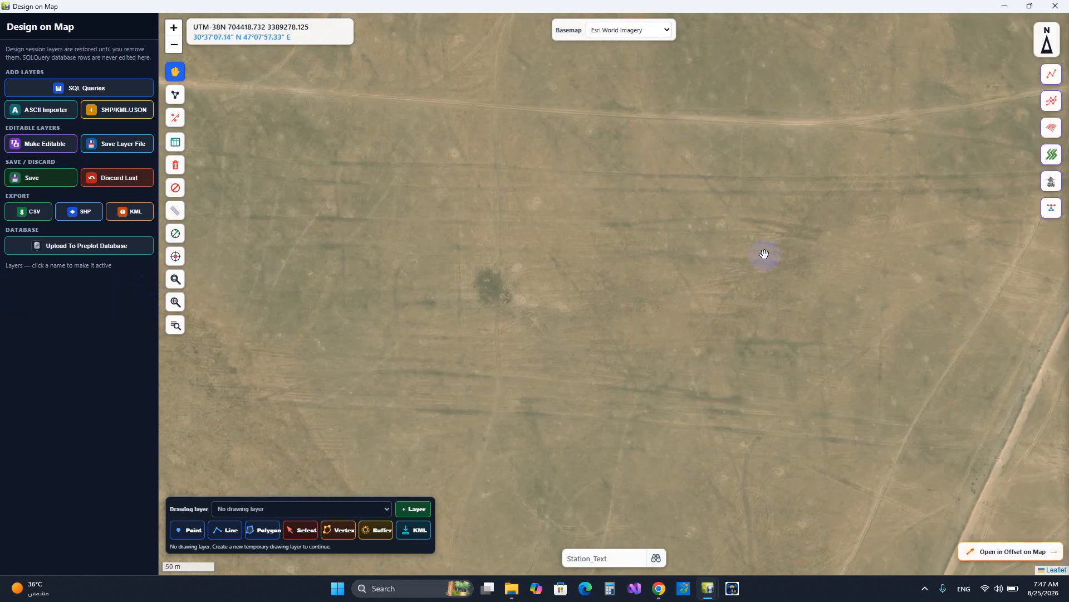
Start the 3D Seismic Pattern Builder and review its spatial reference, output layer and origin settings
left_click(1053, 156)
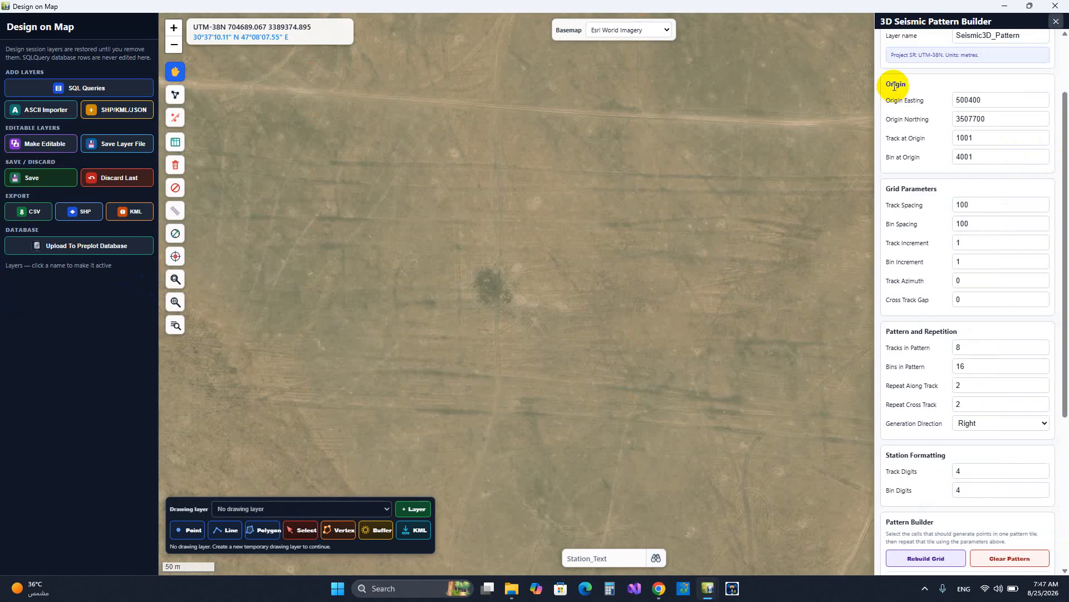
scroll(1012, 155, "up", 2)
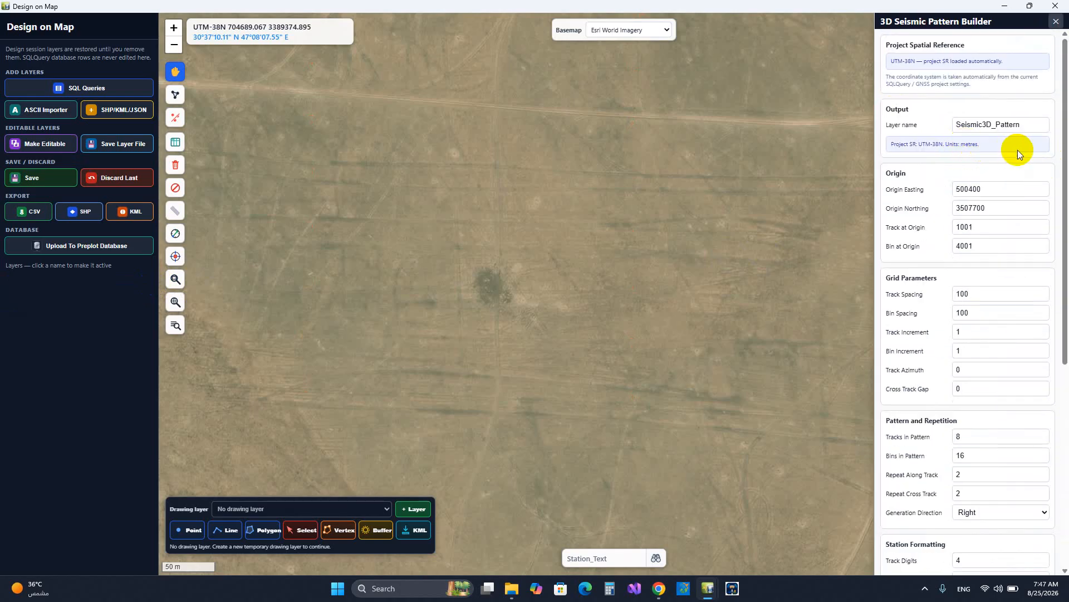
scroll(1019, 151, "down", 2)
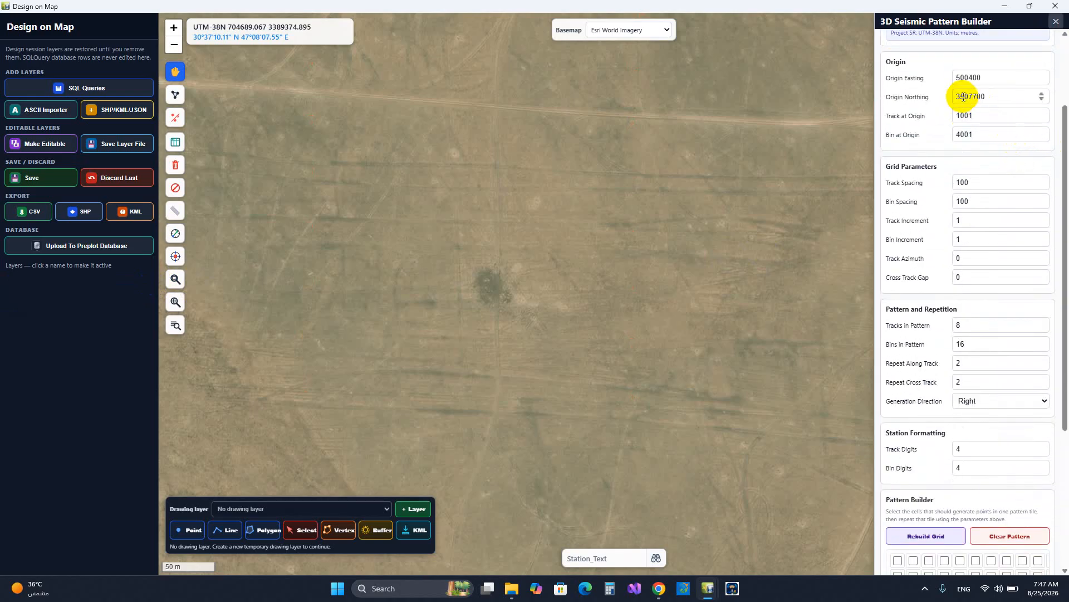
left_click(998, 76)
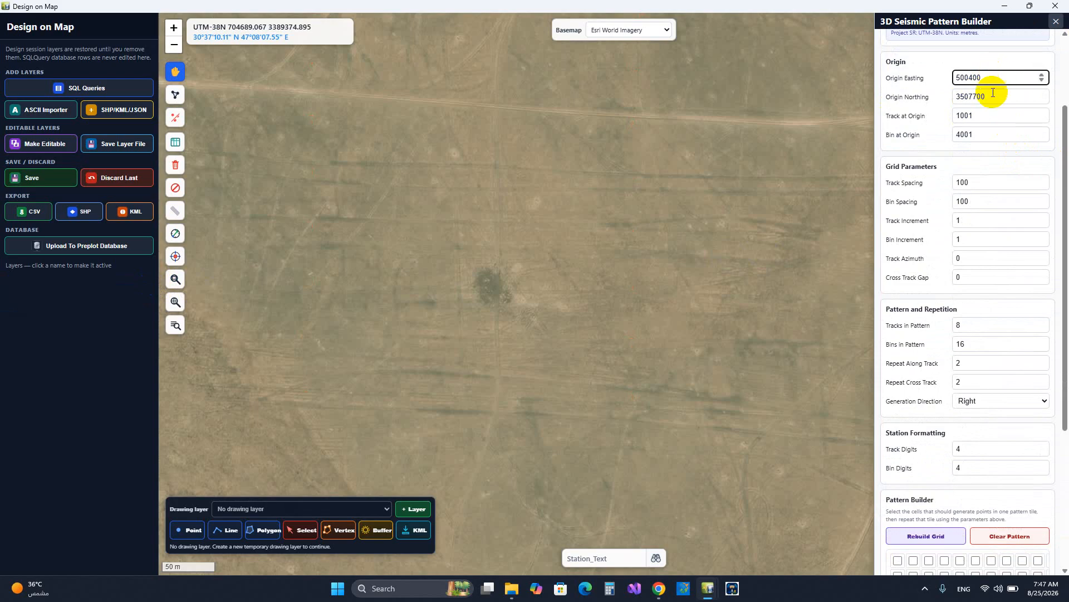
left_click(991, 94)
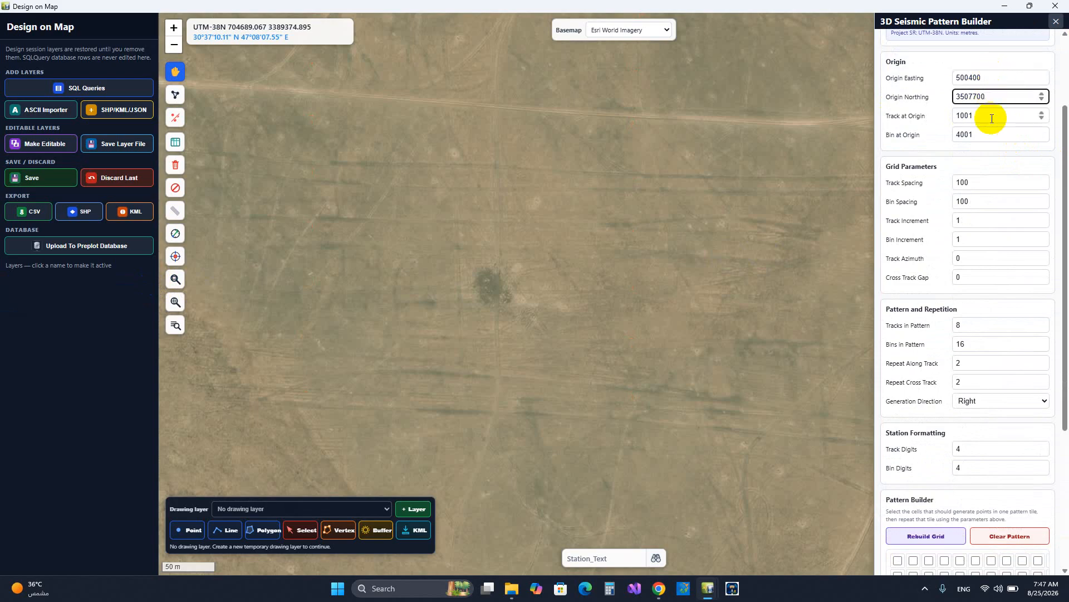
left_click(992, 118)
left_click(992, 139)
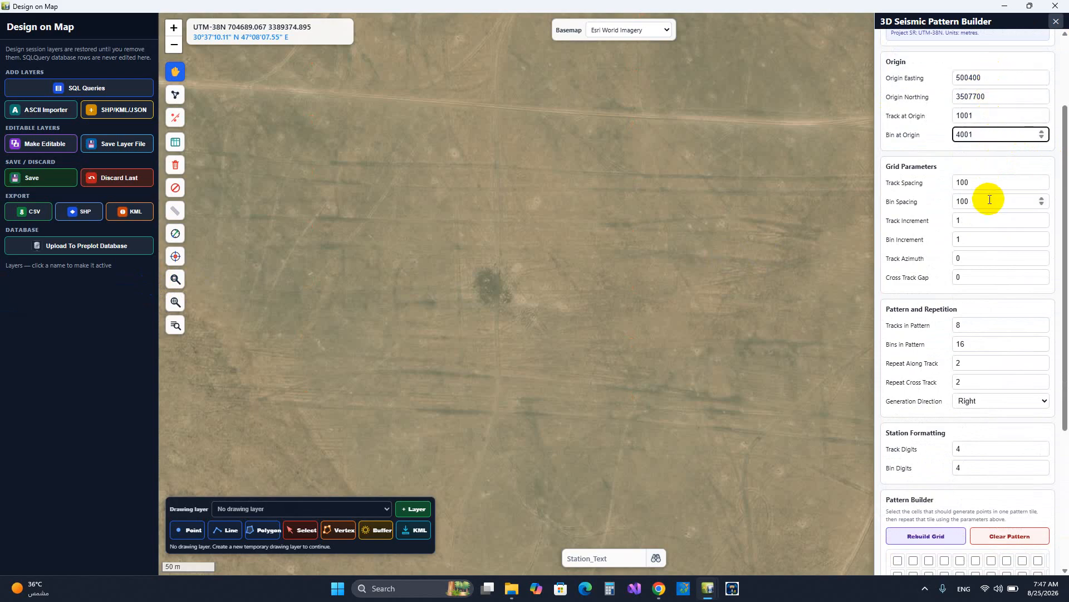
Examine the grid parameters, the pattern size of 8 tracks by 16 bins, the station formatting and the pattern cell grid
scroll(989, 201, "down", 2)
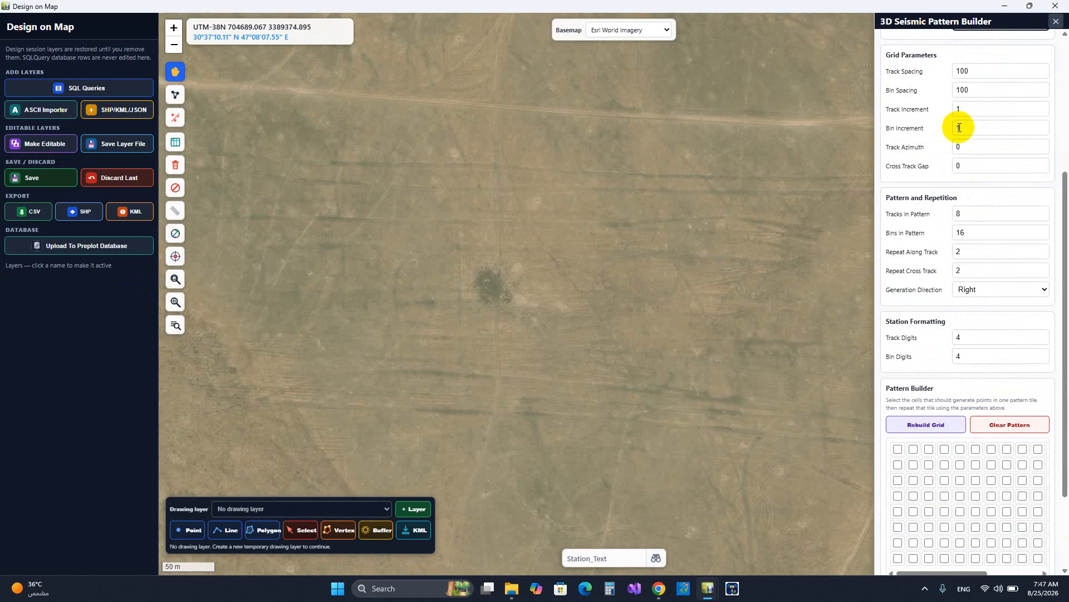
left_click(979, 93)
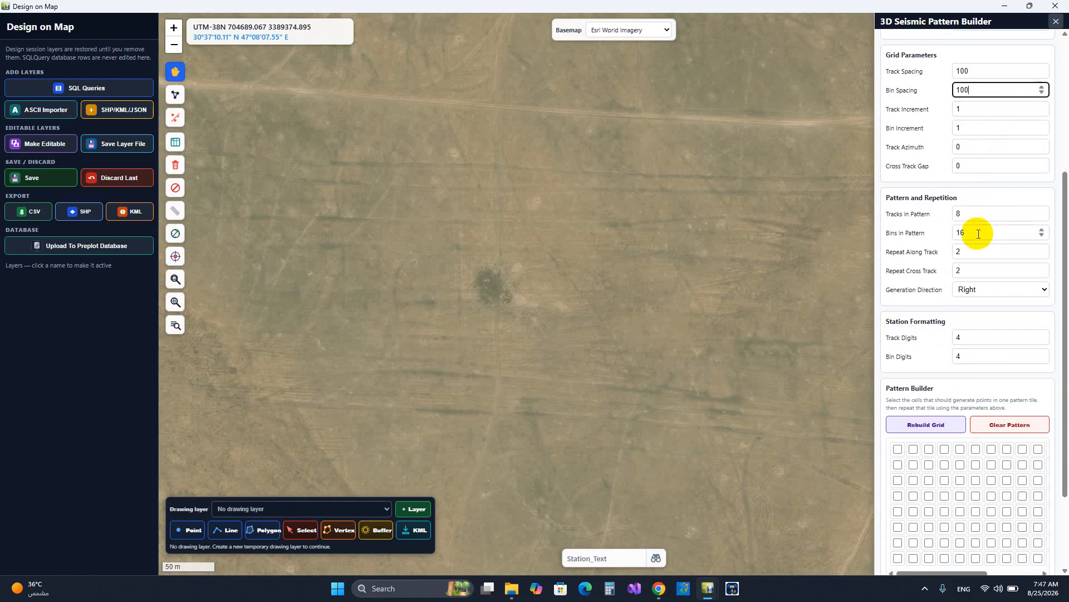
left_click_drag(979, 233, 922, 232)
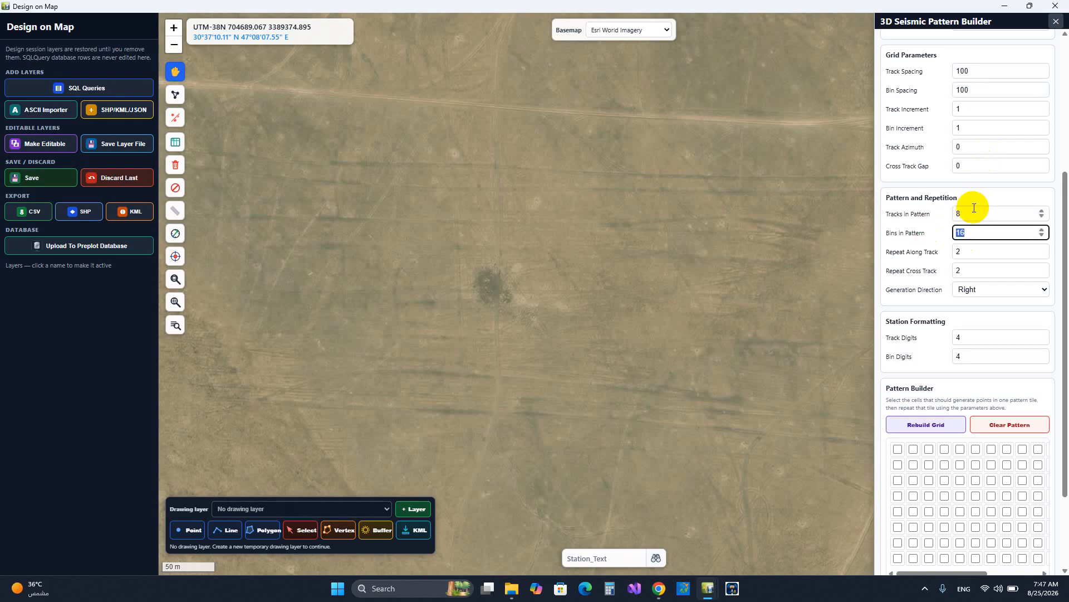
scroll(1016, 265, "down", 3)
left_click(978, 99)
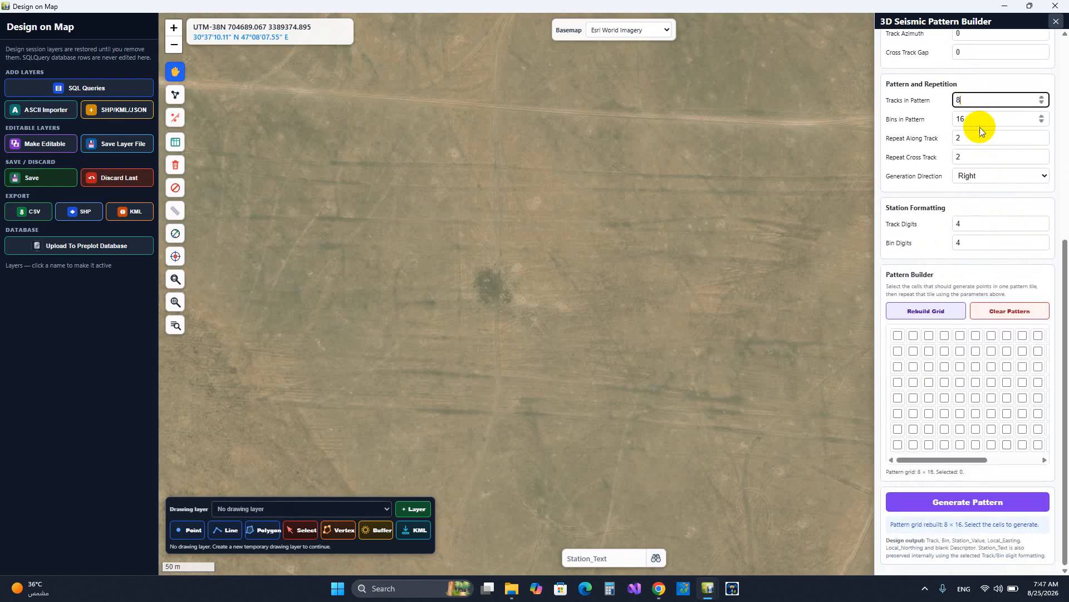
left_click(980, 127)
left_click(978, 121)
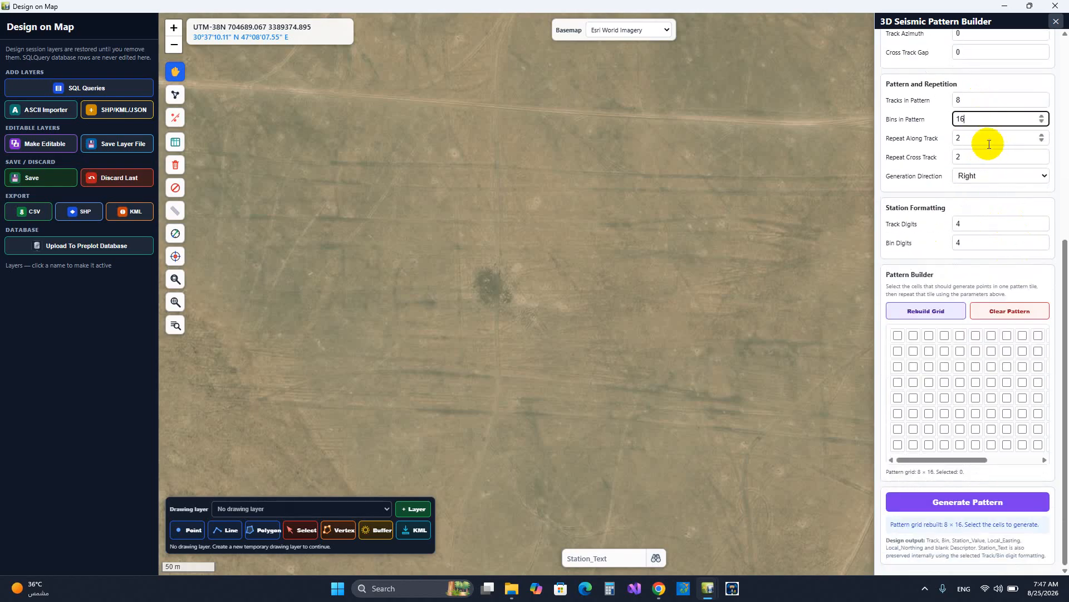
scroll(986, 142, "up", 6)
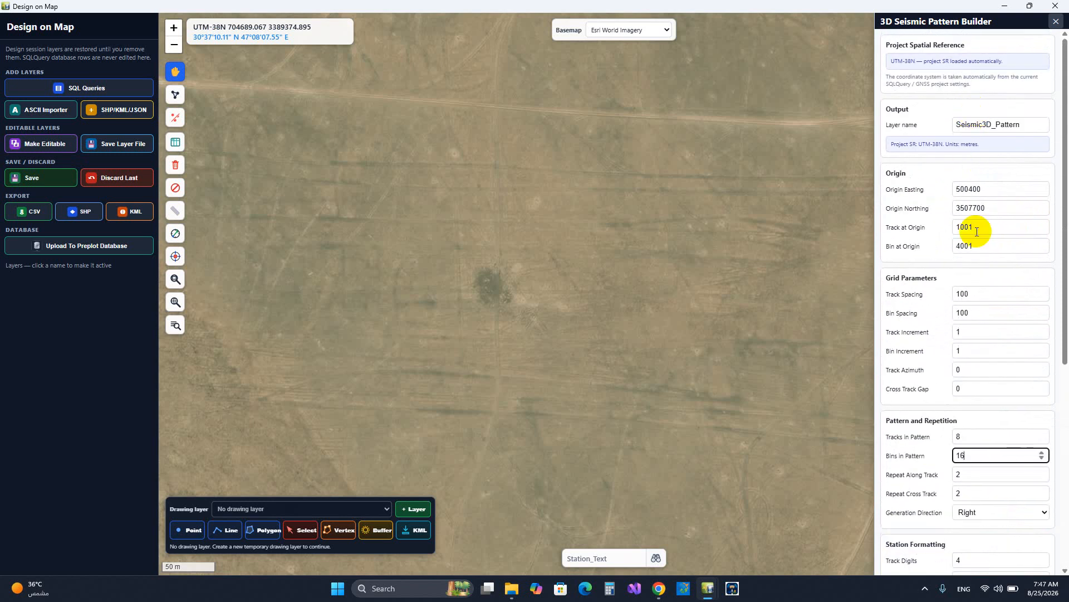
scroll(979, 231, "down", 3)
scroll(975, 273, "down", 3)
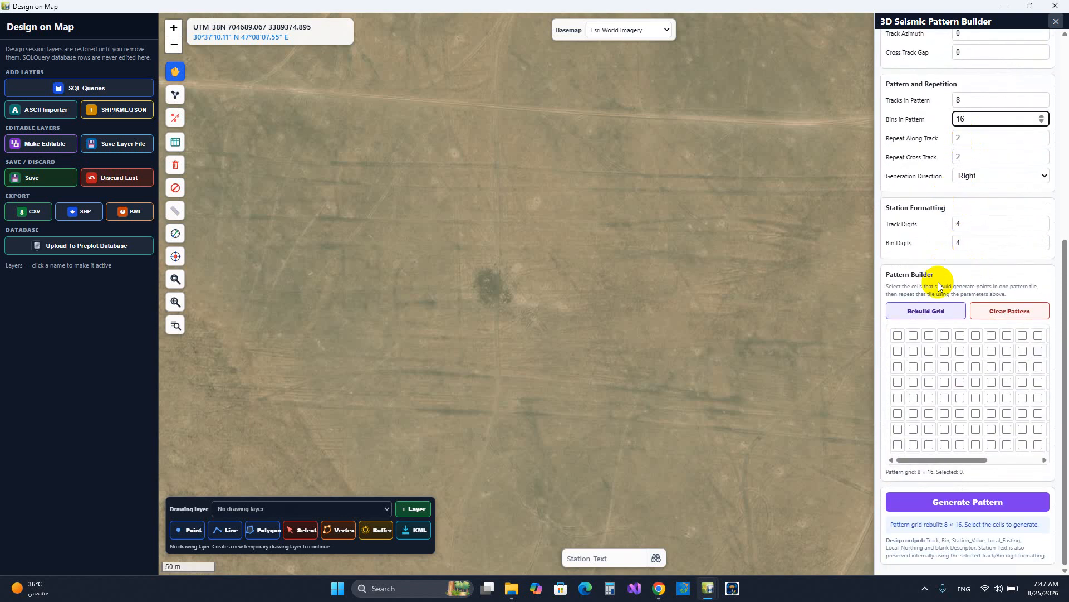
Set the pattern to repeat 10 times along track and 10 times cross track
double_click(975, 140)
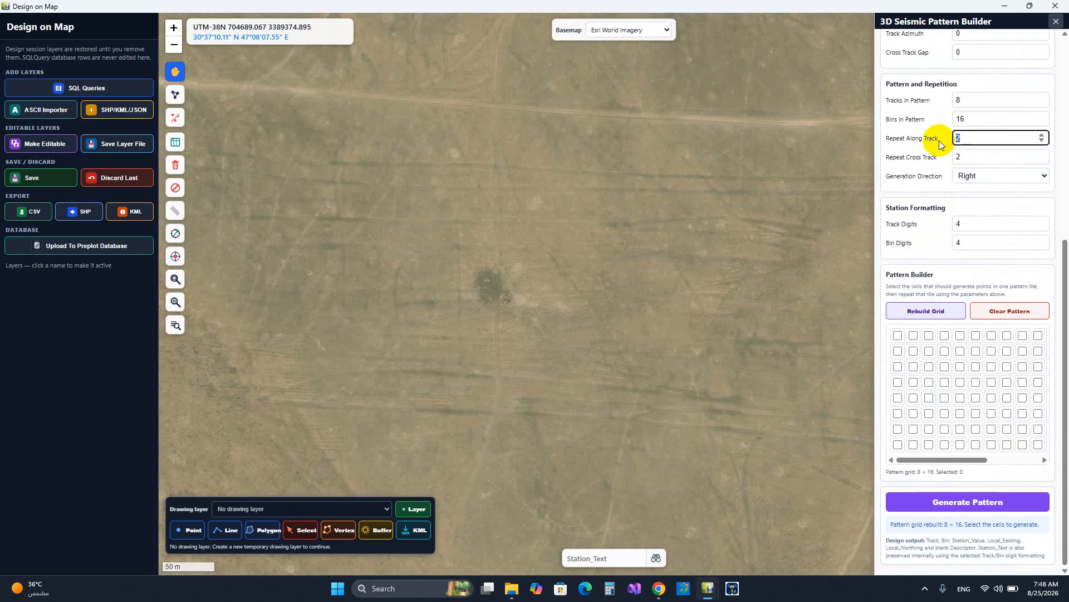
type("10")
double_click(1027, 155)
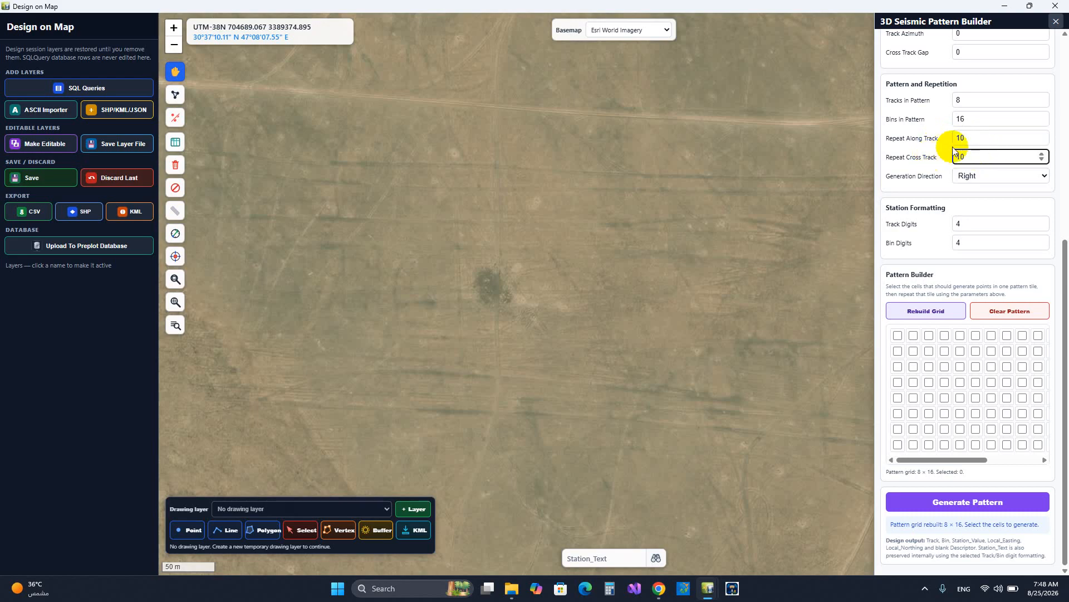
left_click(973, 140)
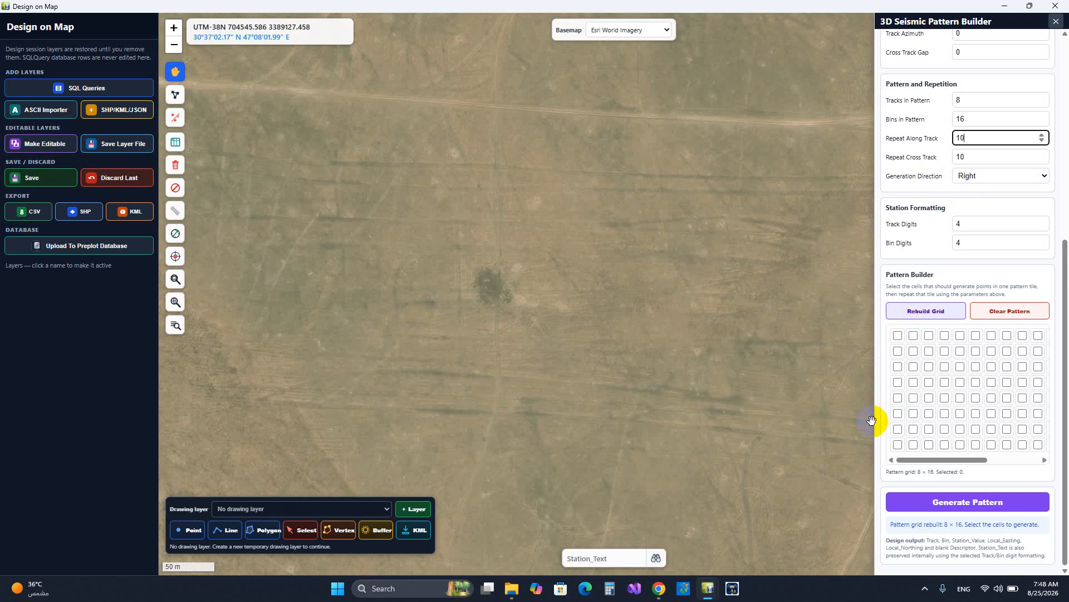
Select the pattern cells along a descending diagonal from the first row and column to the eighth row and column
left_click(898, 335)
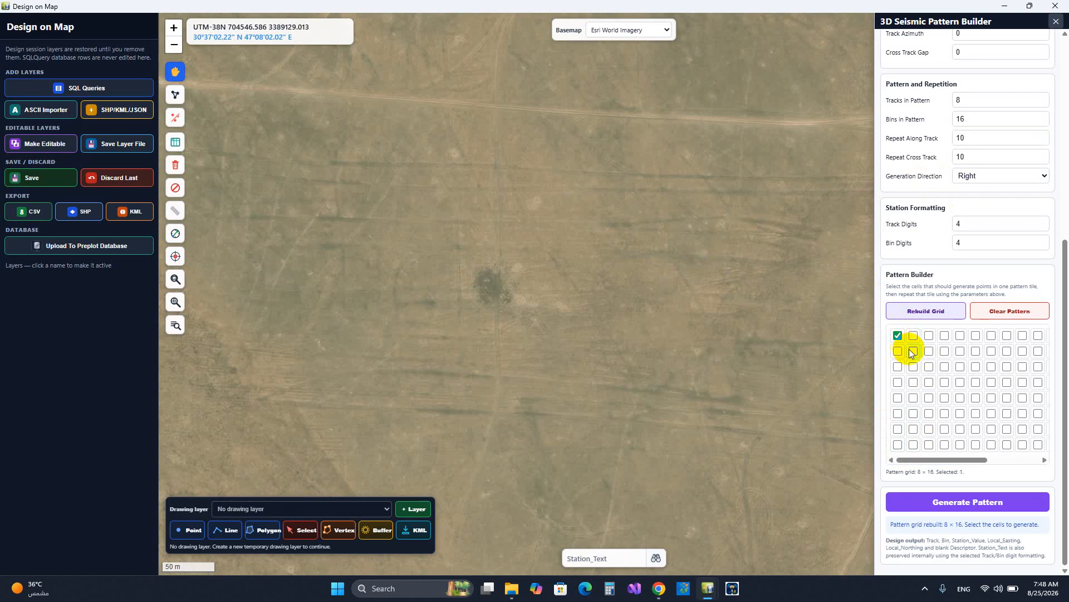
left_click(913, 350)
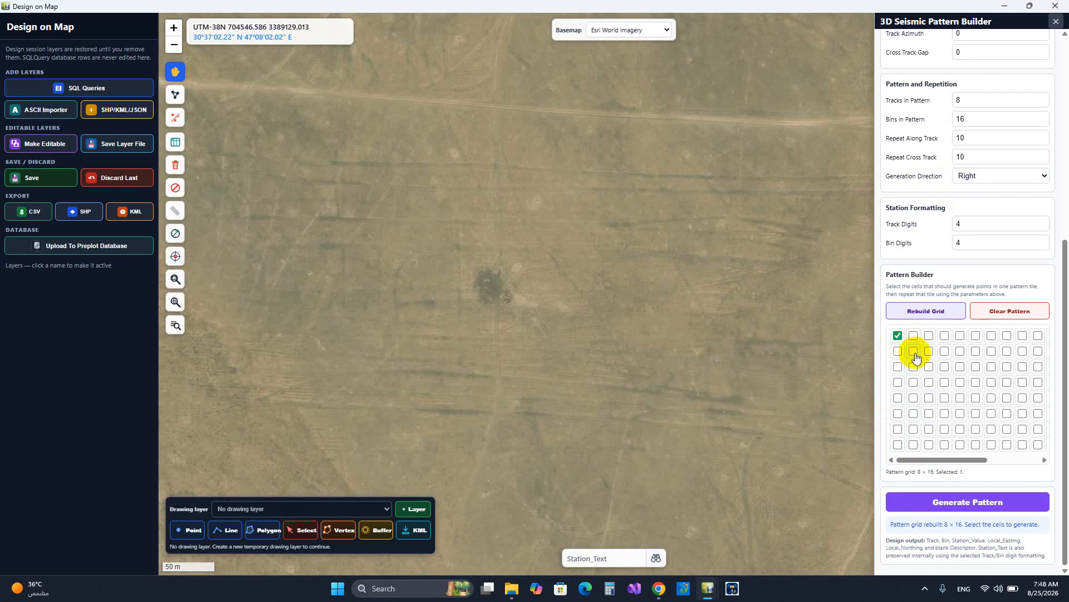
left_click(959, 398)
left_click(976, 413)
left_click(991, 428)
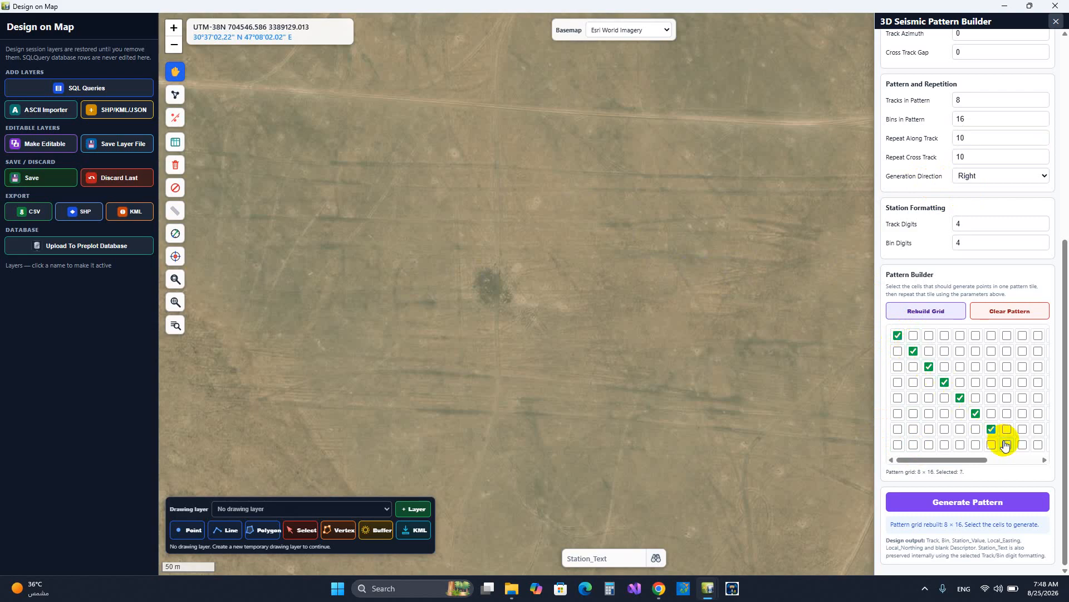
left_click(1007, 444)
Select the pattern cells along an ascending diagonal from row 8, column 9 to row 1, column 16
left_click(1022, 444)
left_click_drag(974, 459, 1014, 465)
left_click(1014, 465)
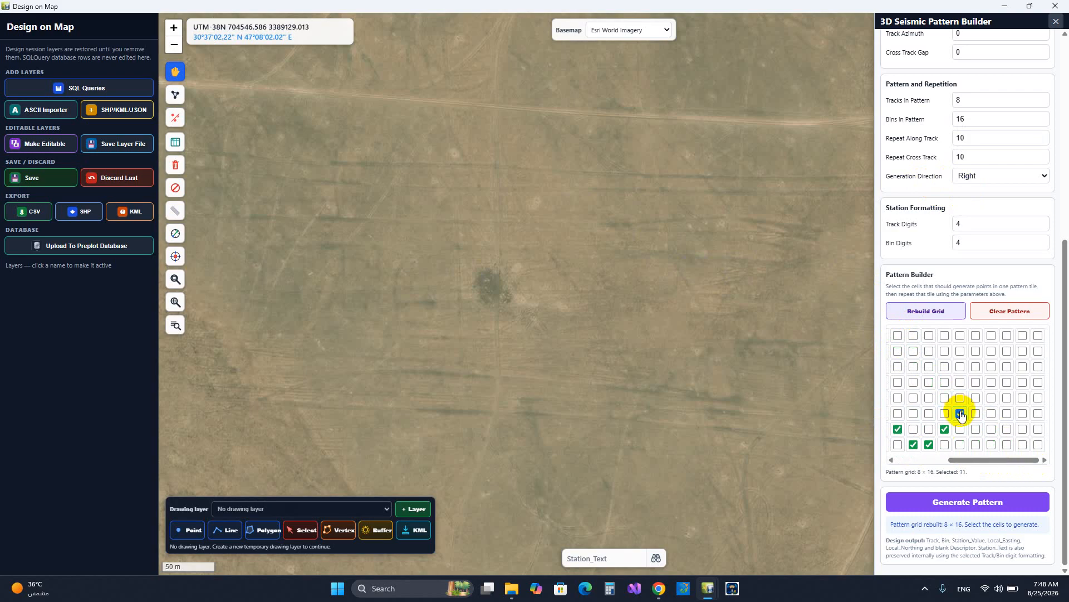
left_click(975, 398)
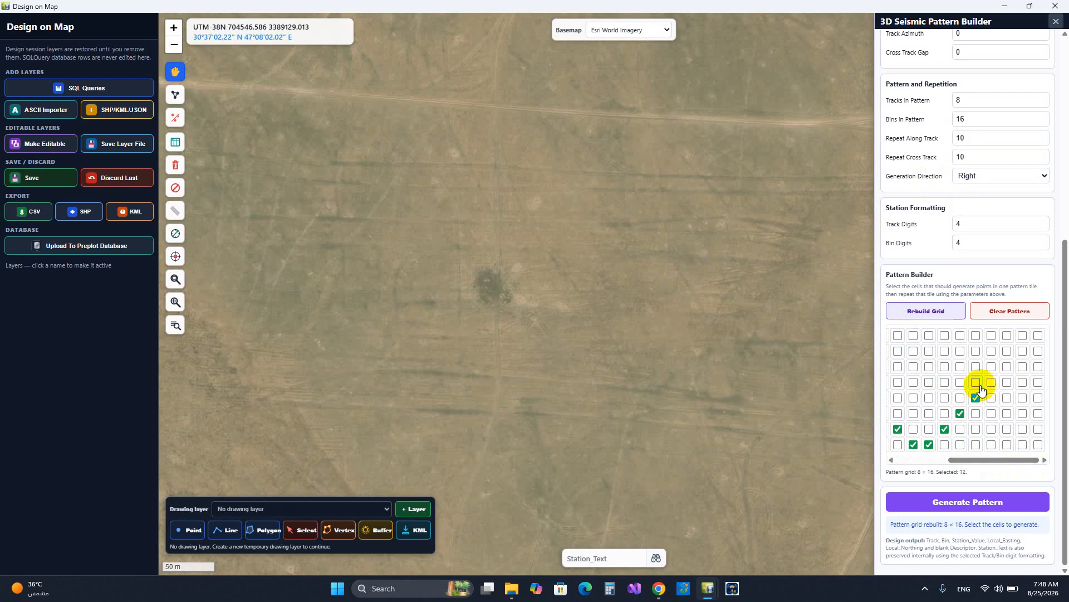
left_click(1006, 366)
left_click(1022, 351)
left_click(1037, 335)
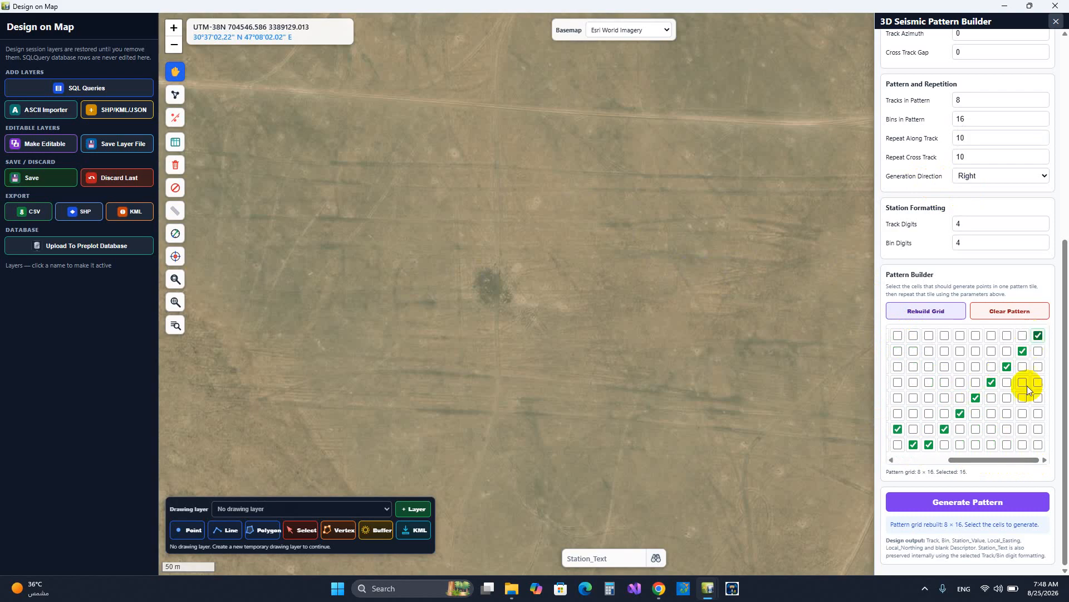
Generate the Seismic3D_Pattern layer, inspect the zigzag points on the map and close the pattern builder
left_click(1007, 501)
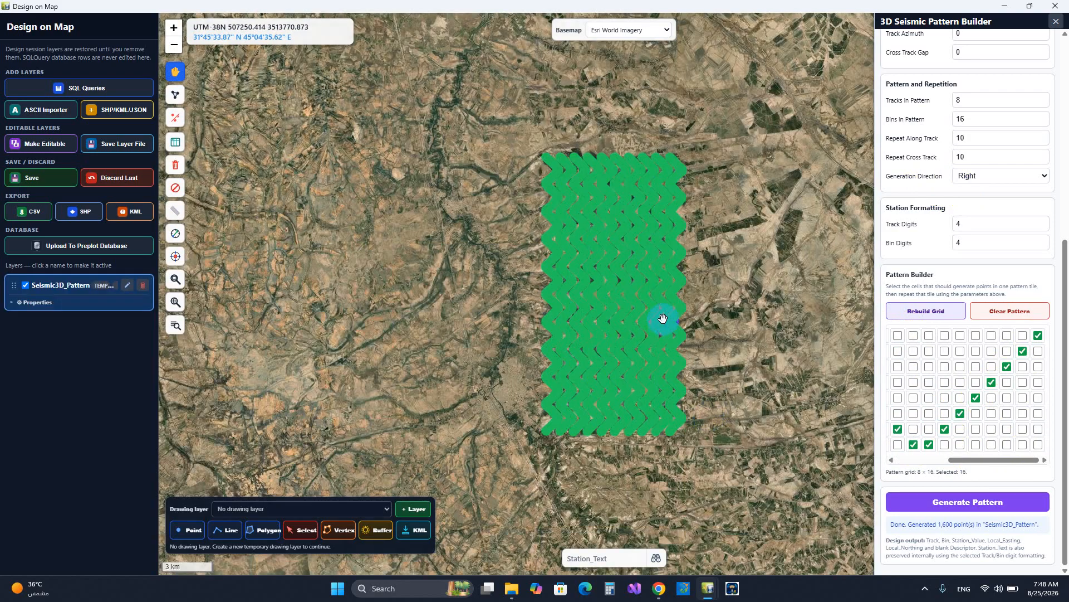
scroll(547, 149, "up", 5)
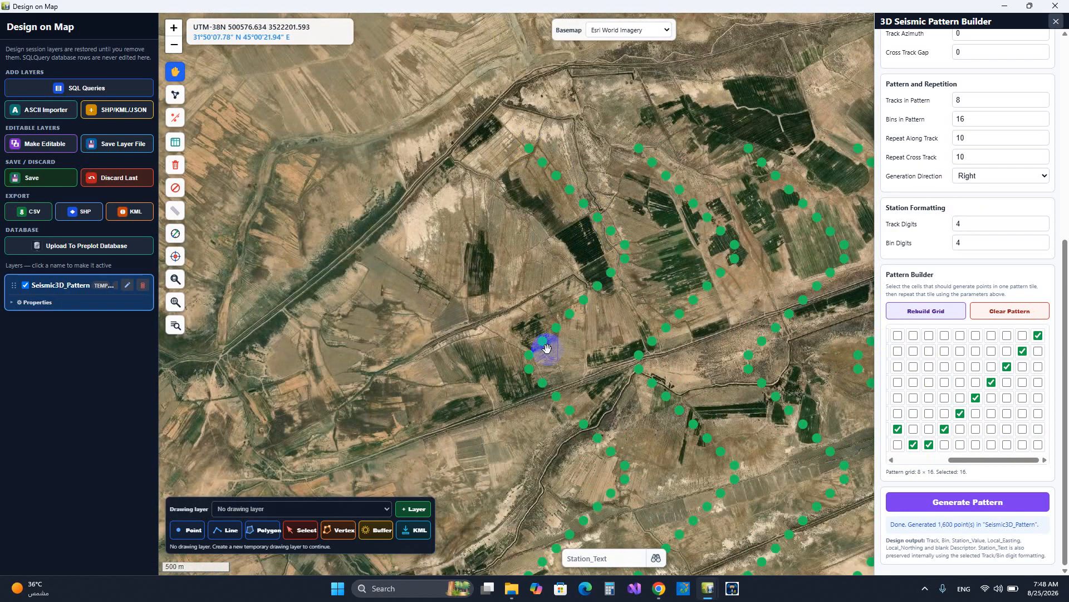
scroll(522, 356, "down", 3)
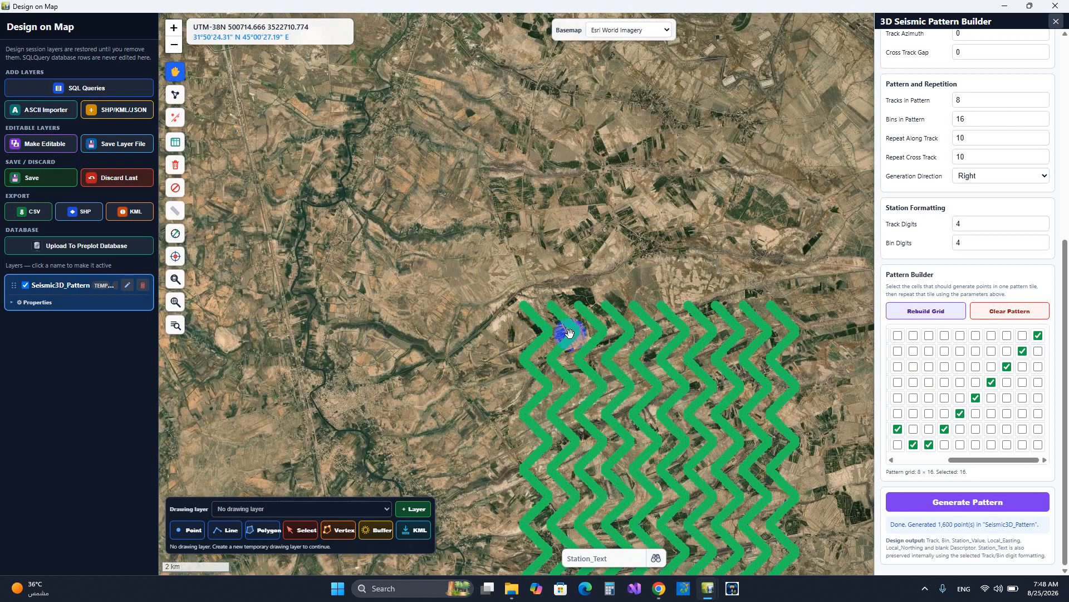
scroll(643, 346, "down", 2)
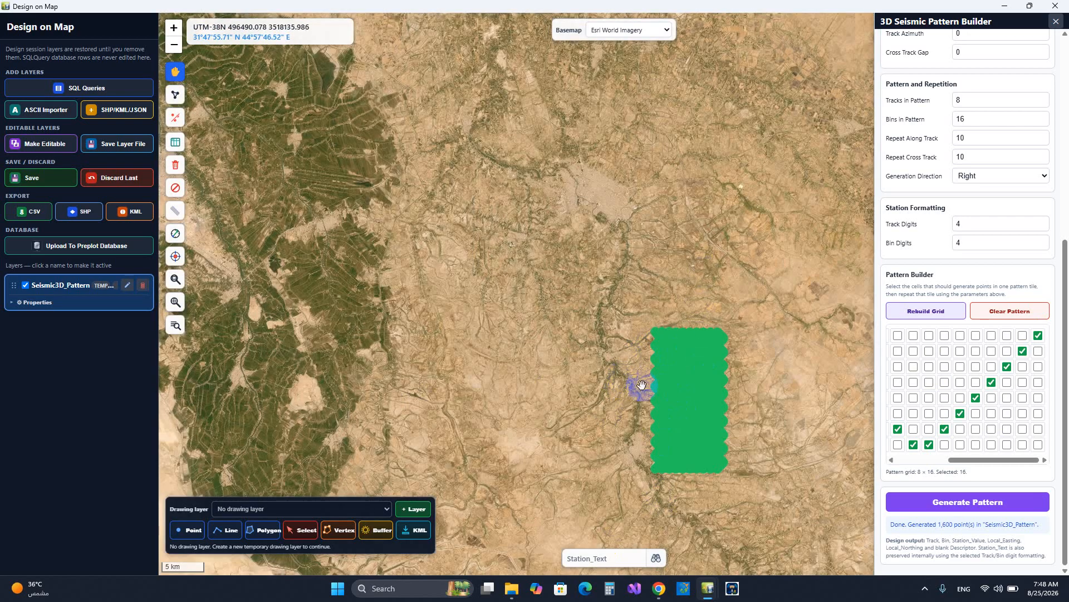
scroll(706, 474, "up", 2)
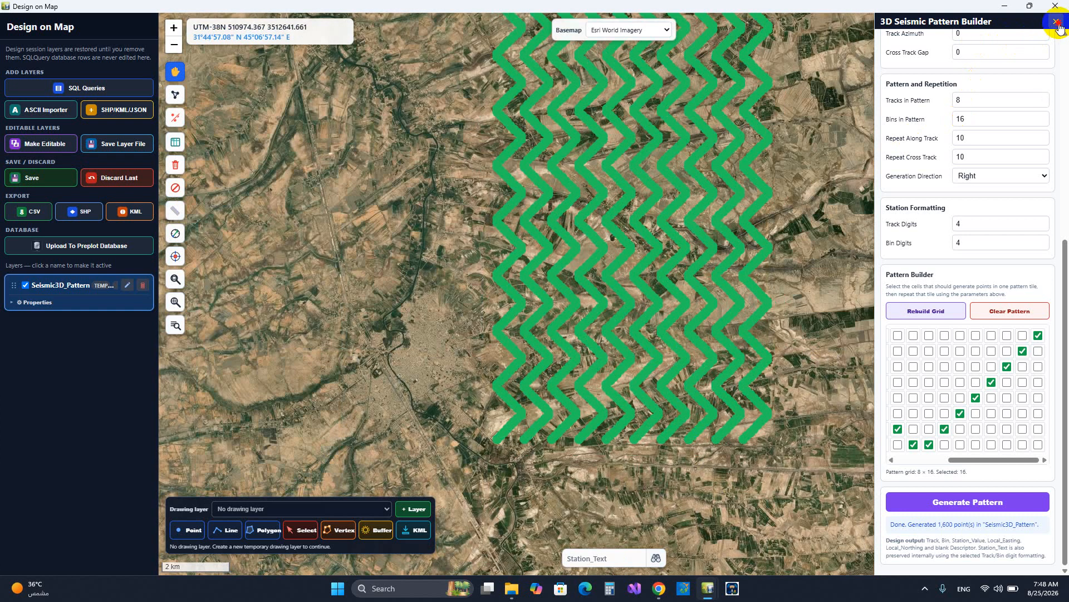
left_click(1056, 22)
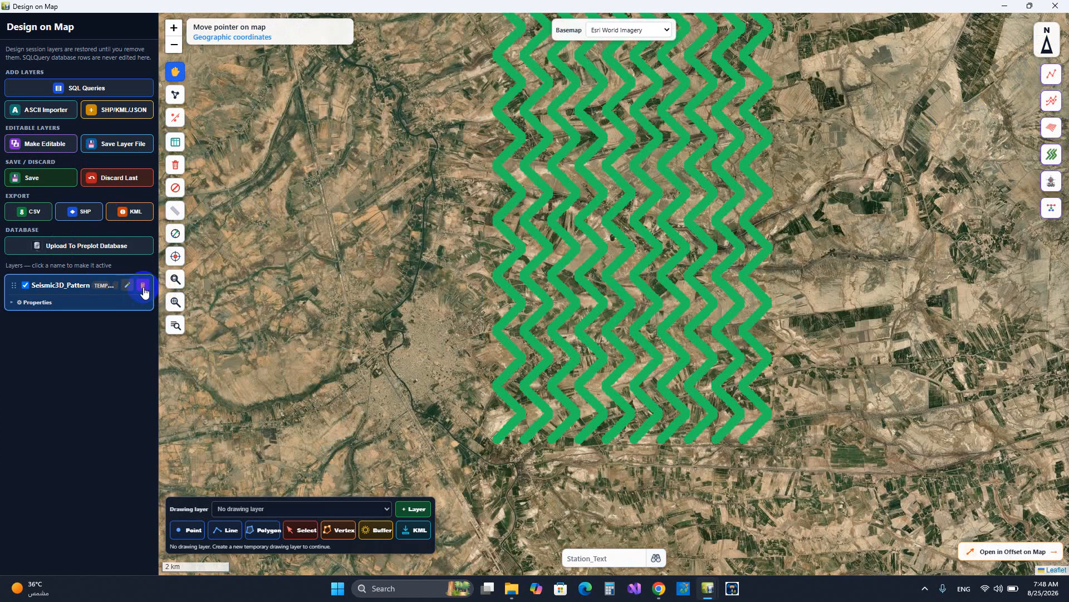
Start the Generate Vibrator Pattern tool and use the offset template with inline offsets -15 and 15 and suffixes A and B
left_click(1052, 188)
left_click_drag(751, 156, 753, 338)
scroll(498, 52, "up", 2)
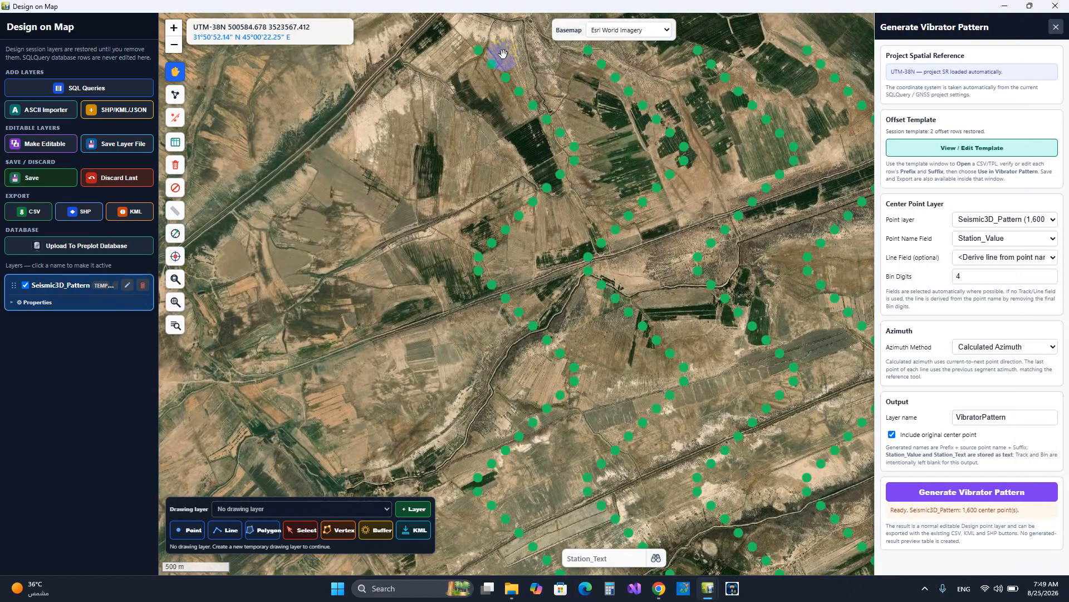
scroll(443, 91, "down", 2)
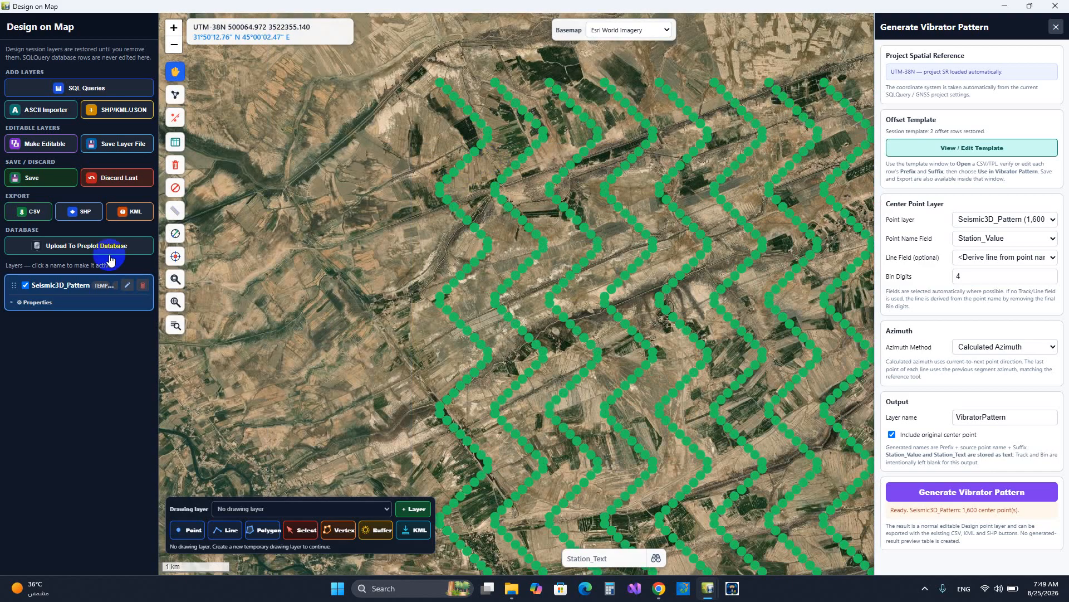
scroll(474, 89, "up", 2)
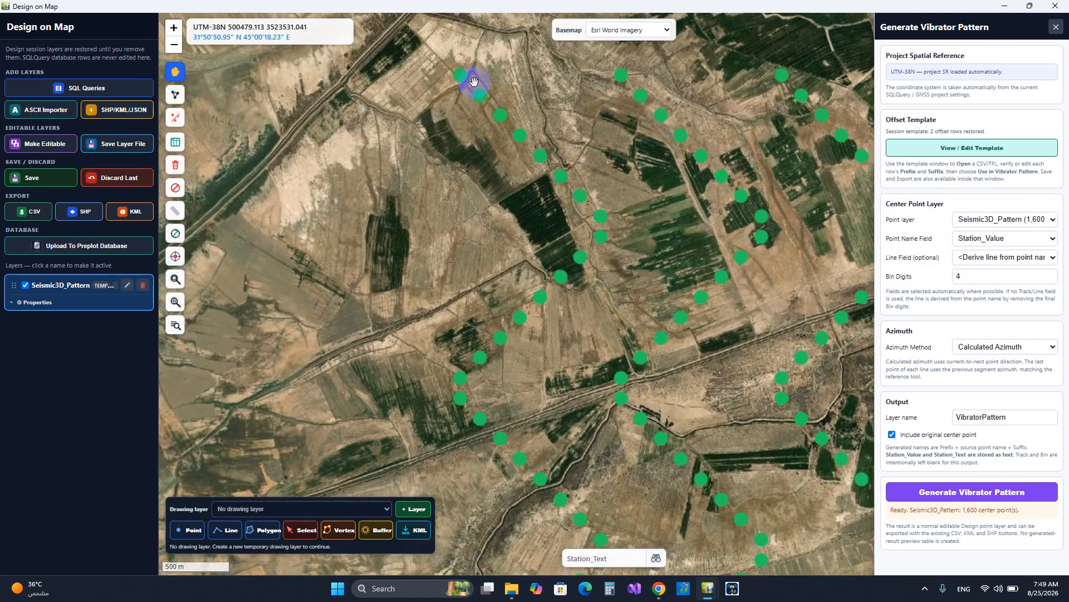
scroll(511, 186, "up", 3)
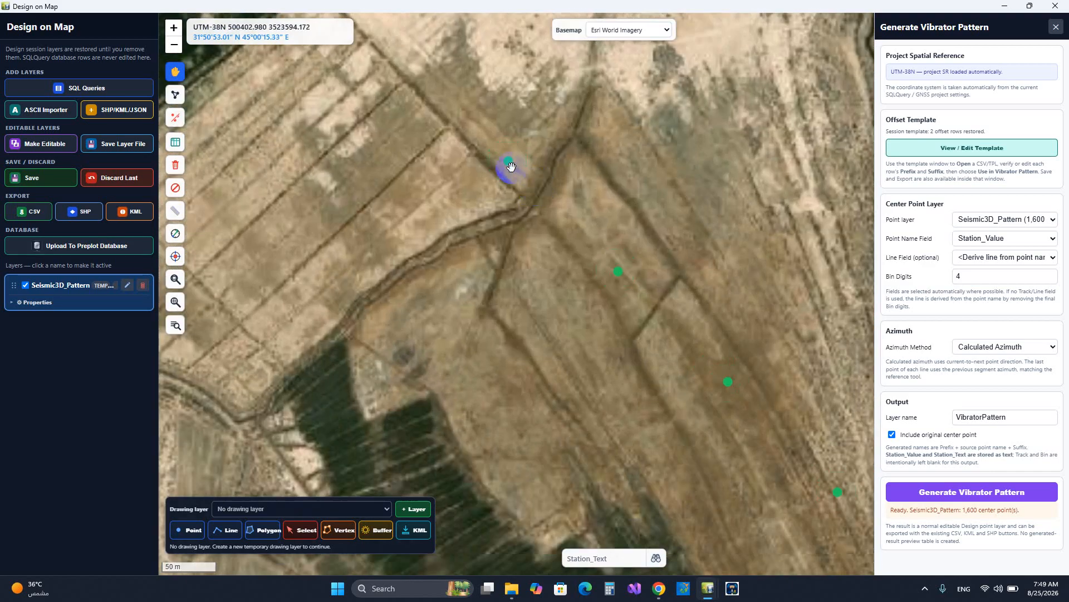
scroll(539, 182, "down", 2)
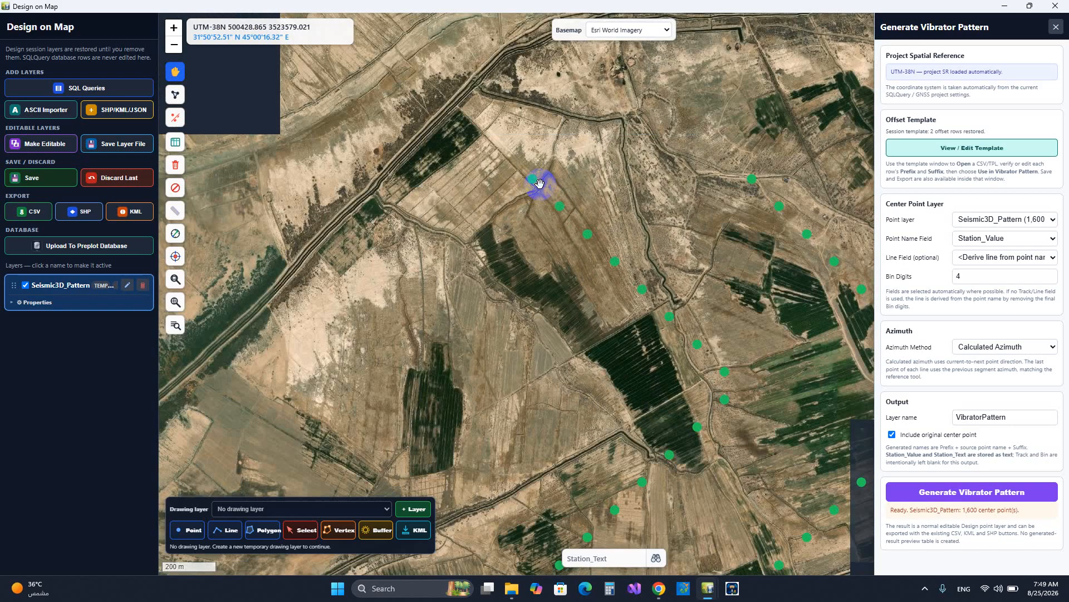
left_click(958, 151)
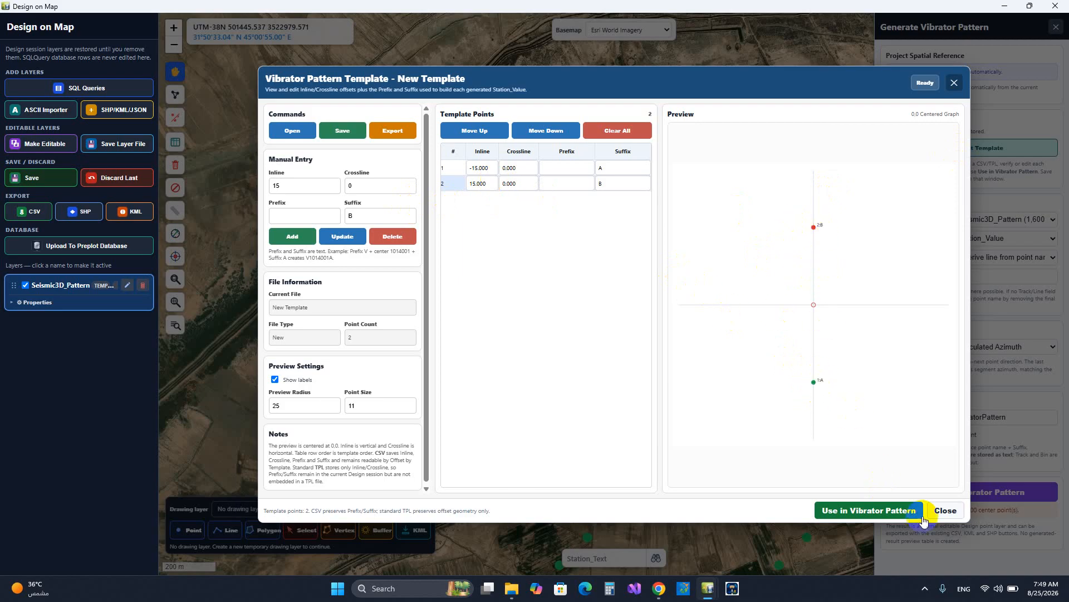
left_click(896, 508)
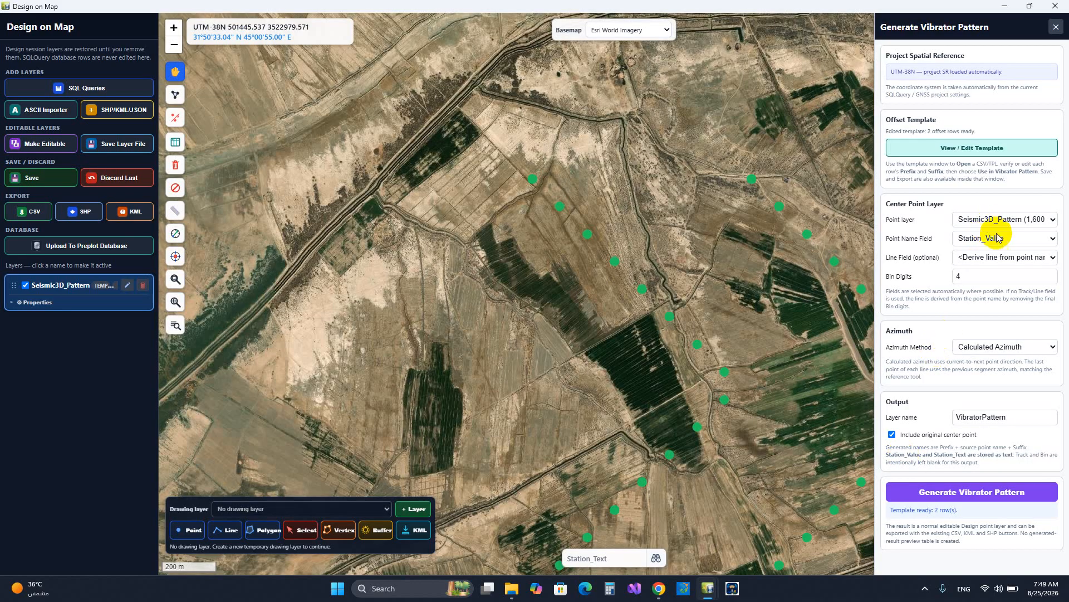
Generate the VibratorPattern layer with Track as the line field and without original center points, and inspect its points near the northwest corner
left_click(992, 258)
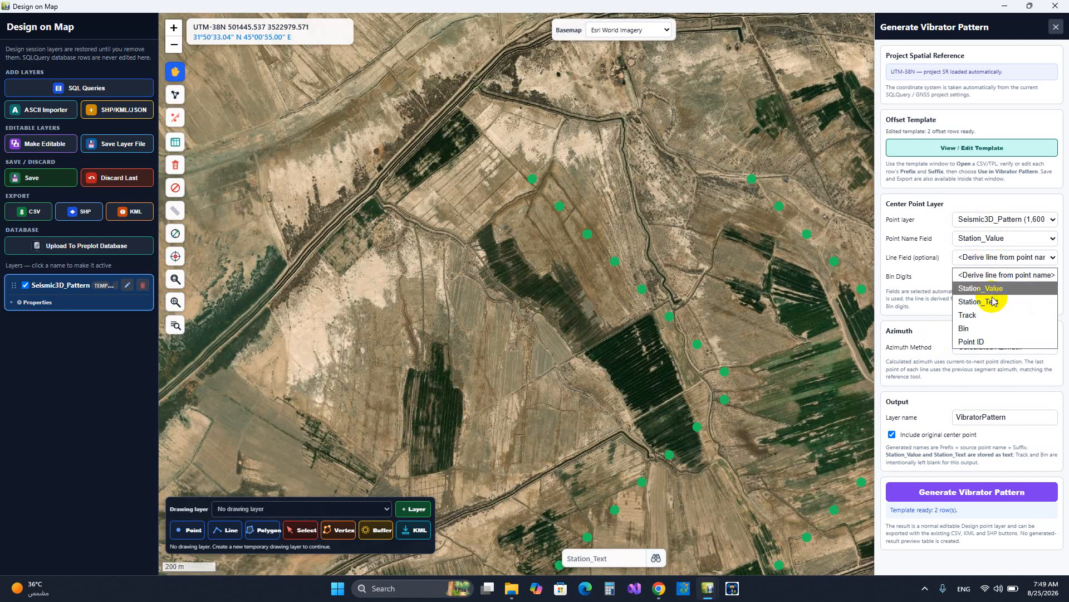
left_click(992, 315)
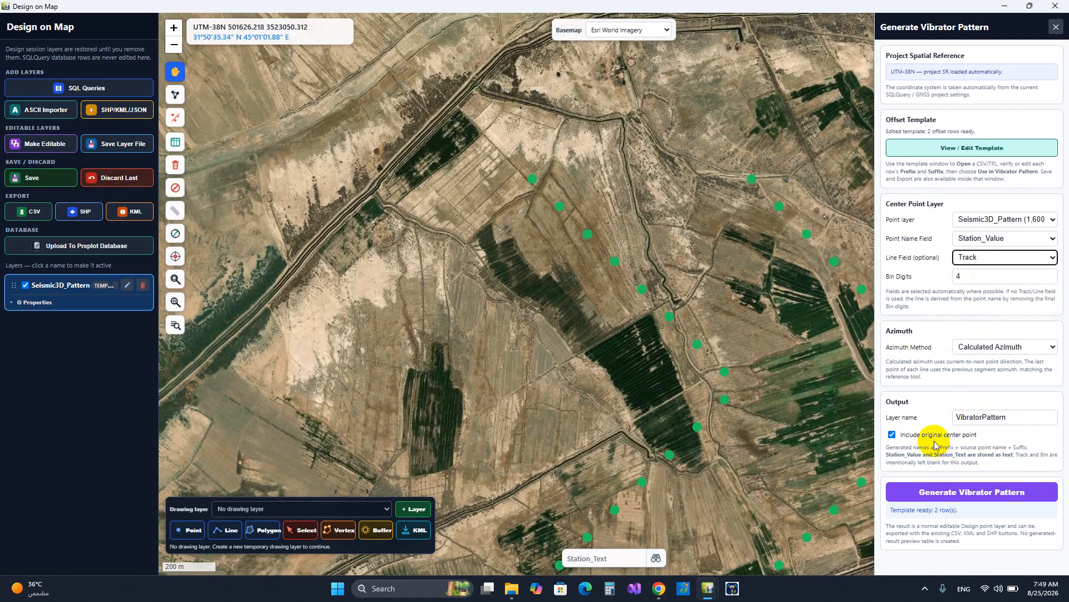
left_click(908, 434)
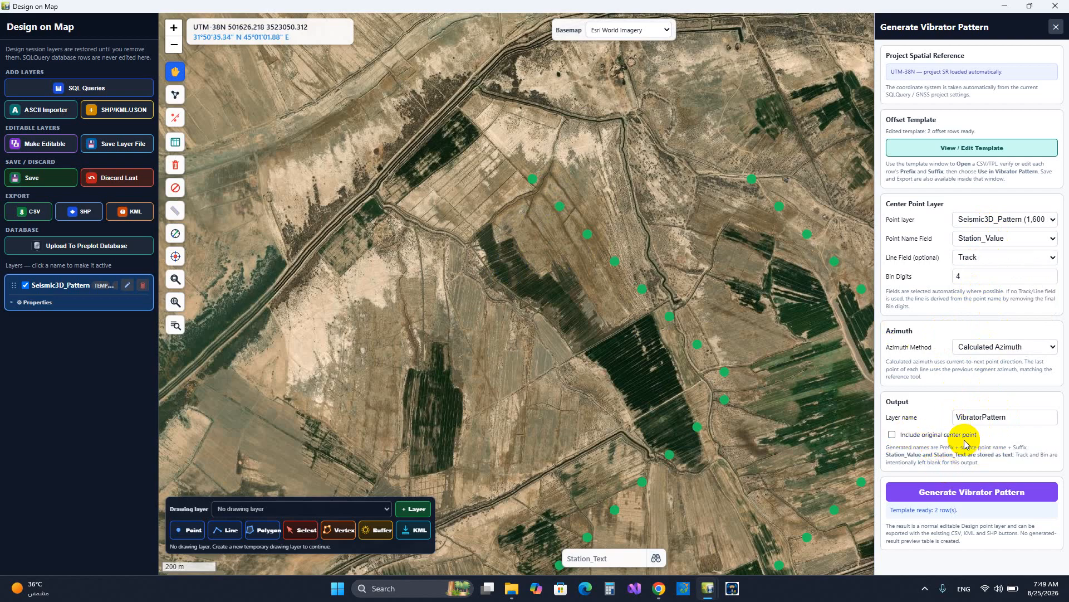
left_click(935, 493)
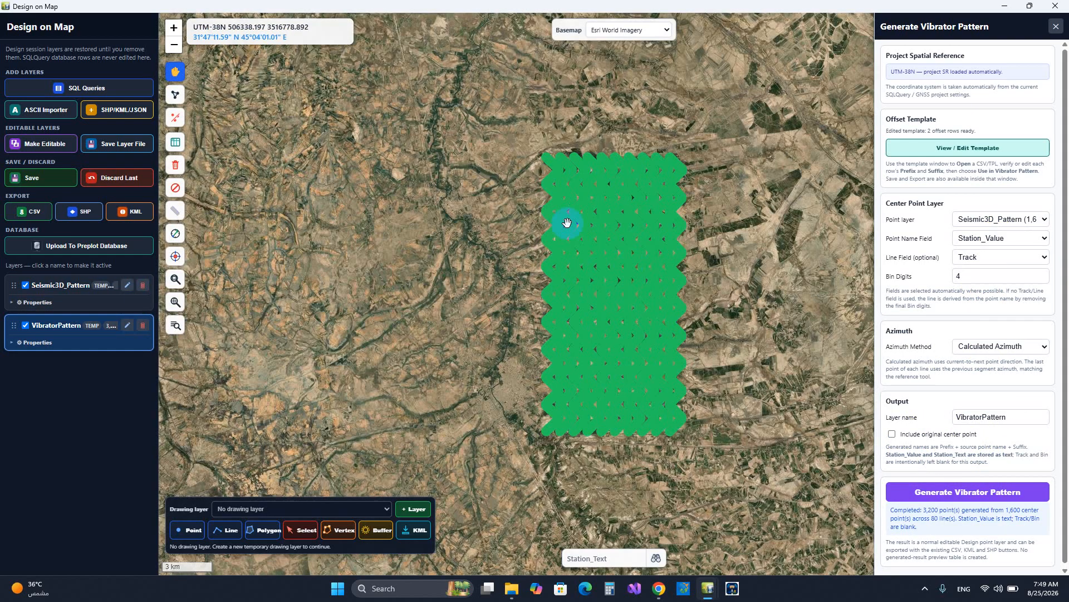
scroll(544, 148, "up", 3)
scroll(555, 184, "up", 8)
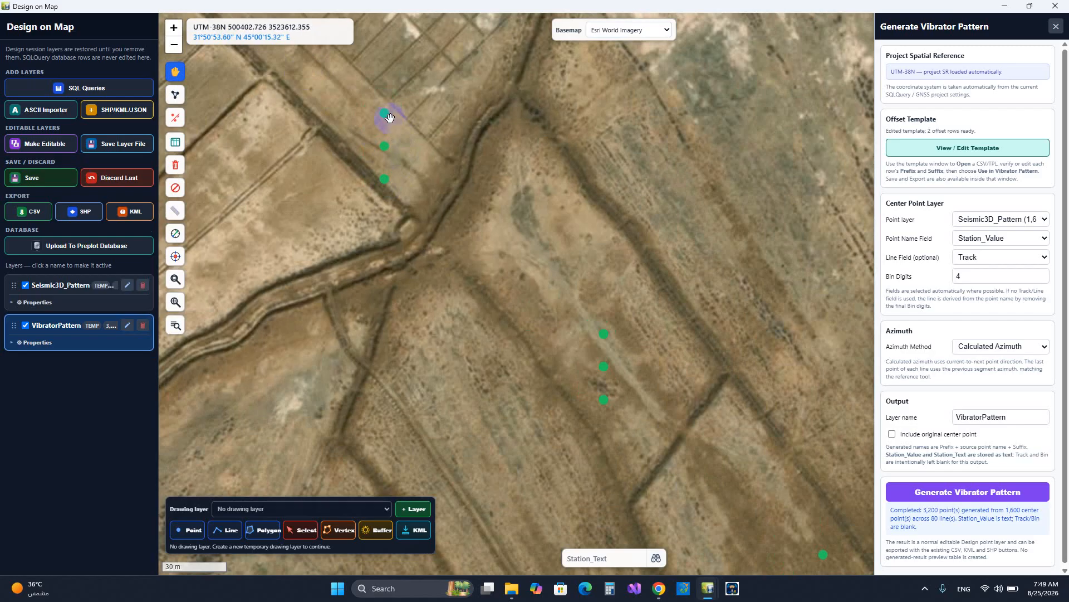
scroll(506, 327, "down", 2)
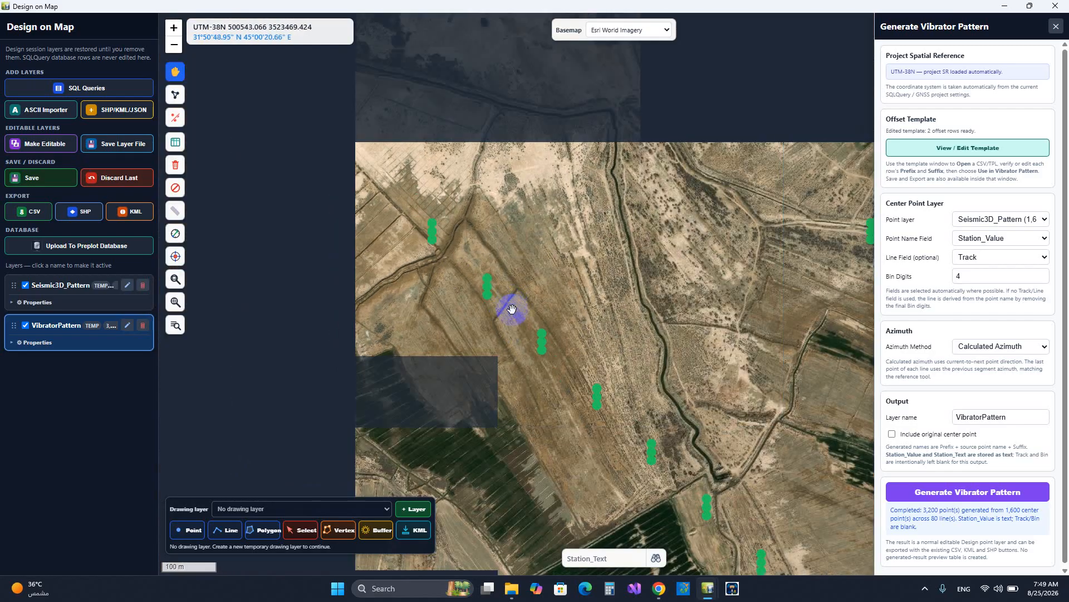
left_click_drag(575, 281, 549, 239)
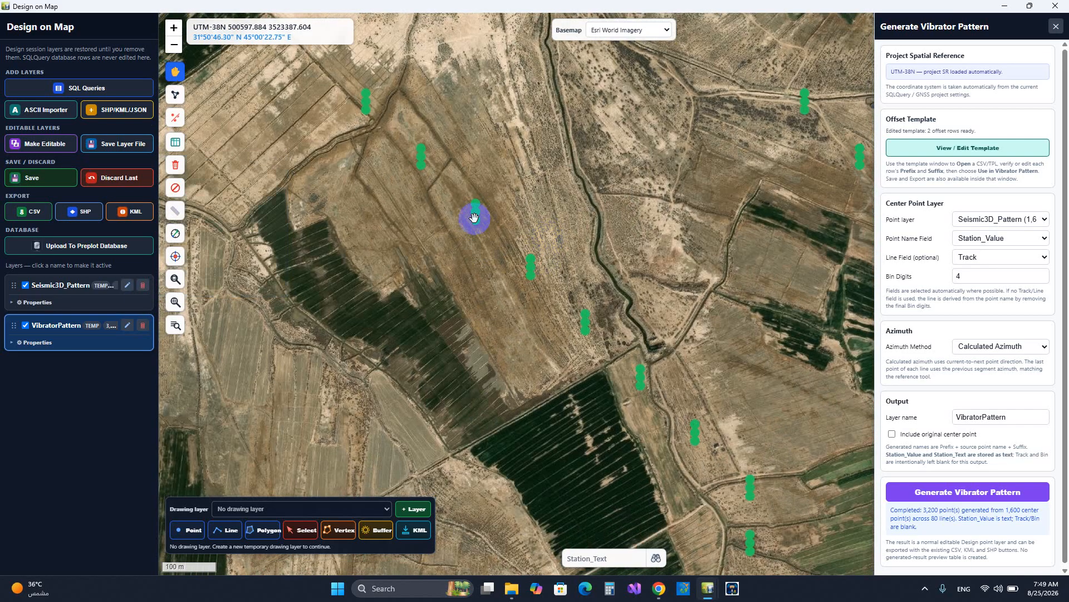
Inspect the overall extent and zigzag layout of the generated VibratorPattern points on the map
scroll(474, 217, "down", 1)
scroll(473, 221, "down", 1)
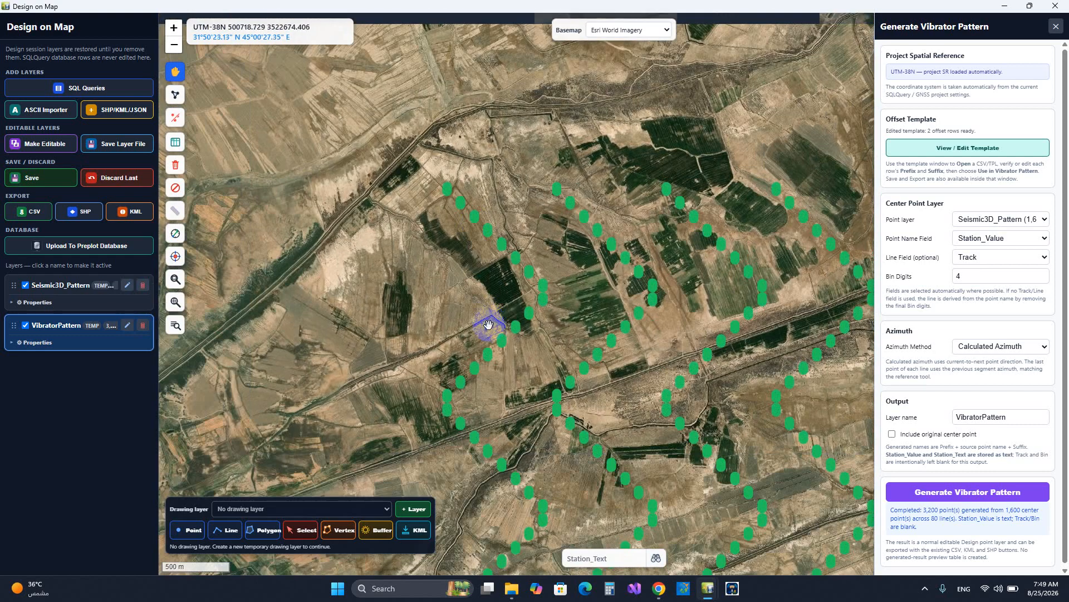
left_click_drag(488, 326, 518, 231)
scroll(550, 282, "down", 1)
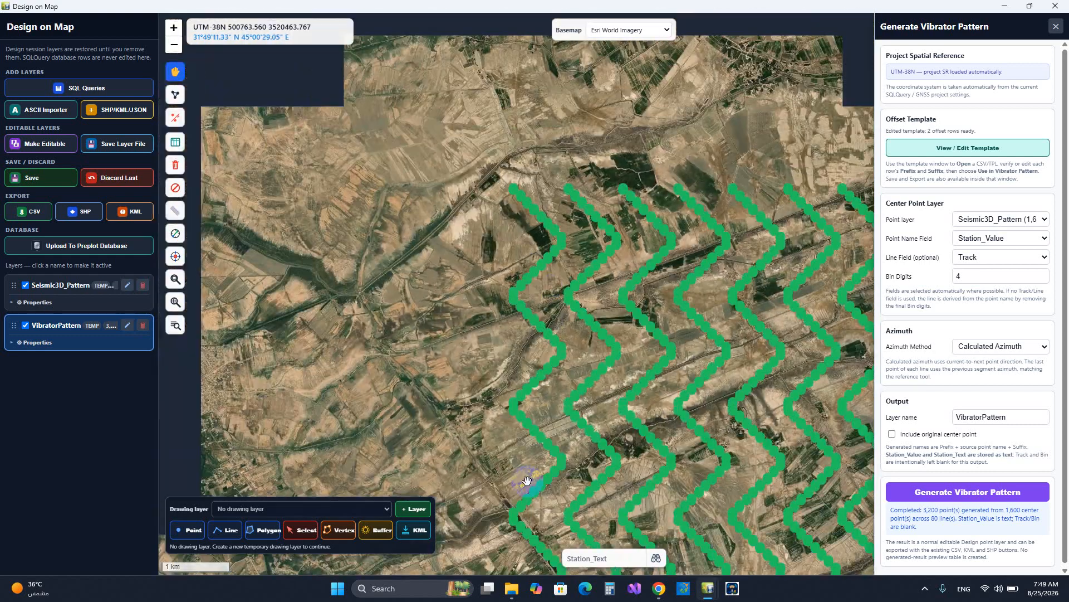
left_click_drag(548, 423, 582, 329)
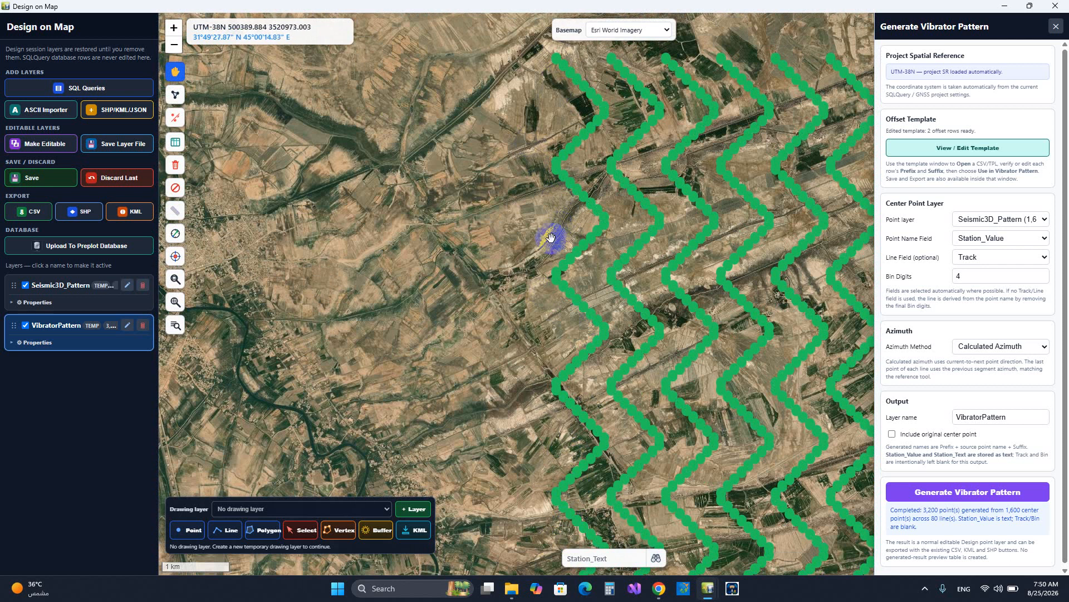
scroll(550, 238, "down", 1)
Close the vibrator pattern tool and delete the VibratorPattern and Seismic3D_Pattern layers
left_click(1055, 26)
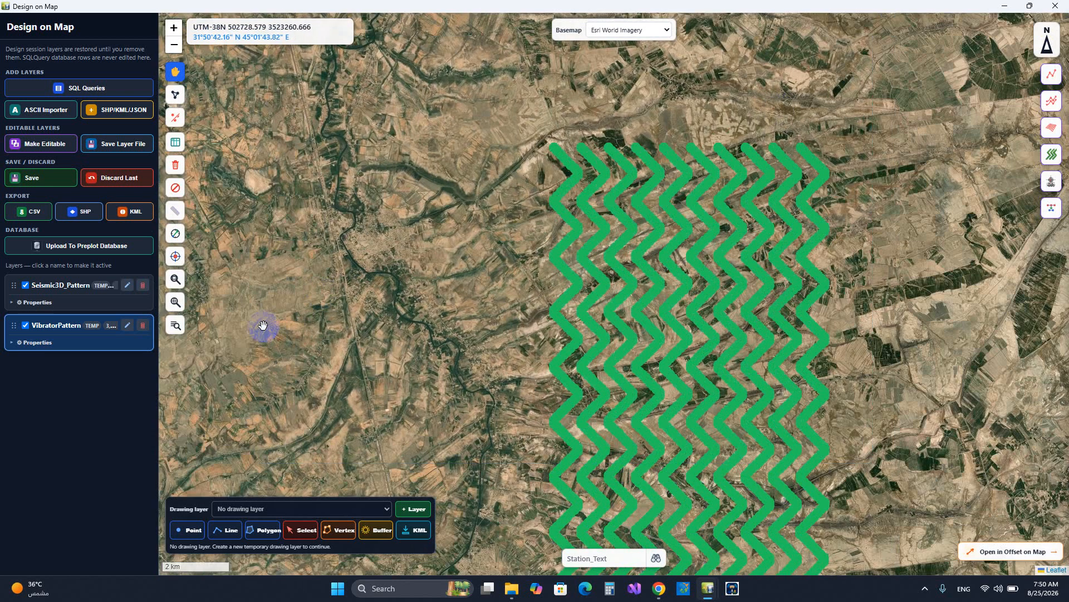
left_click(142, 325)
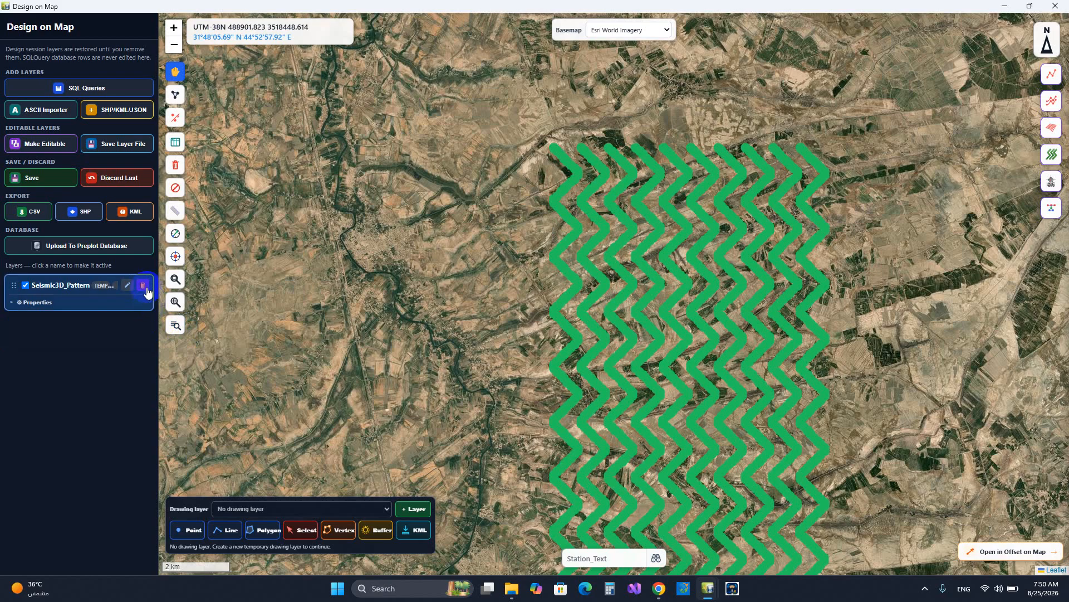
left_click(144, 286)
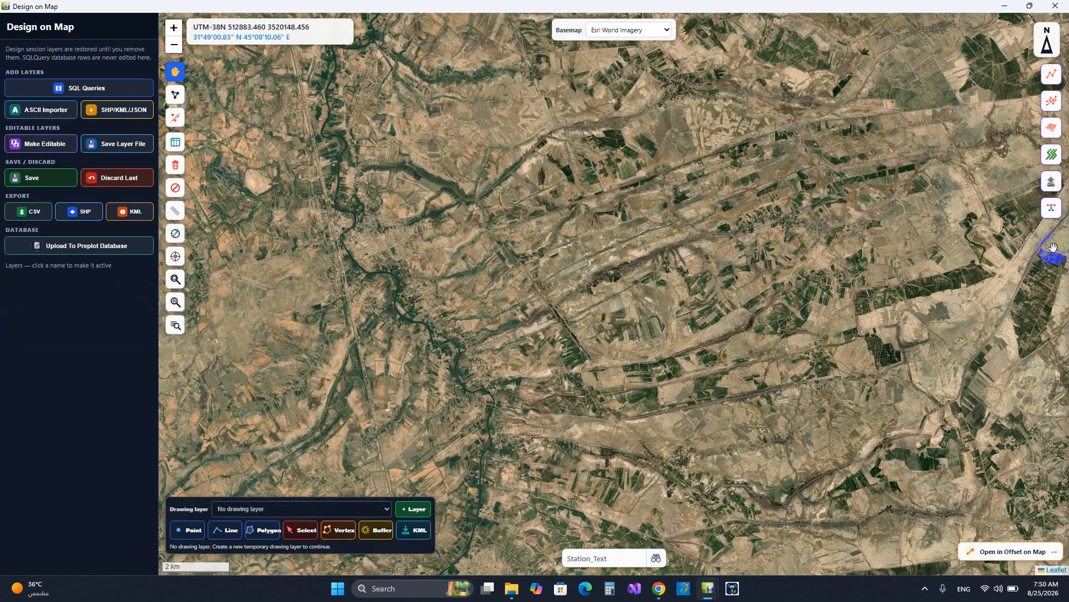
Review the labeling and spacing options of the Generate Secondary Layer tool and close it
left_click(1051, 215)
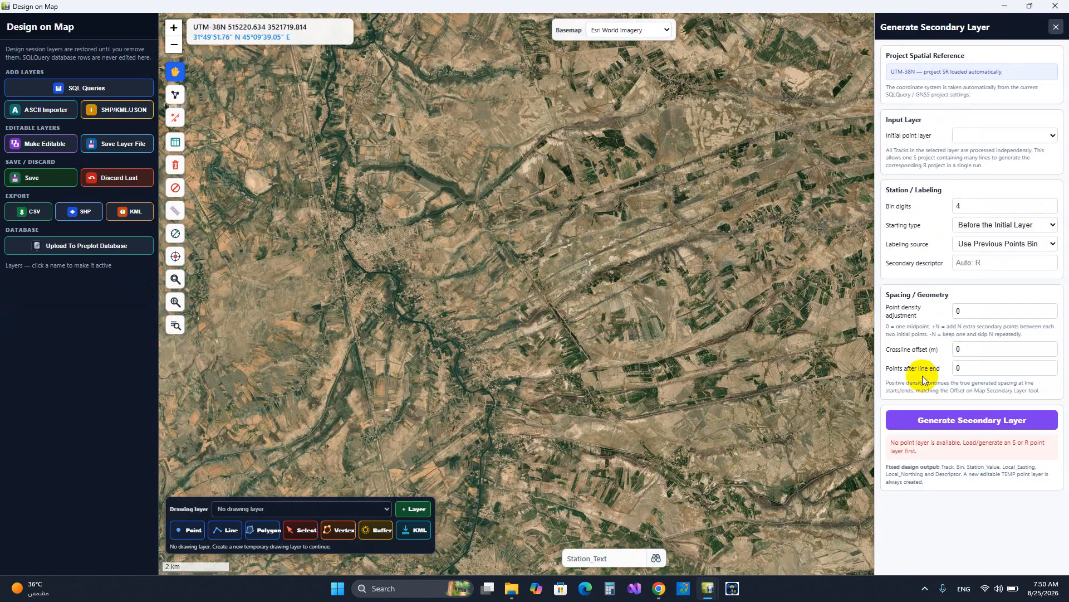
left_click(1055, 26)
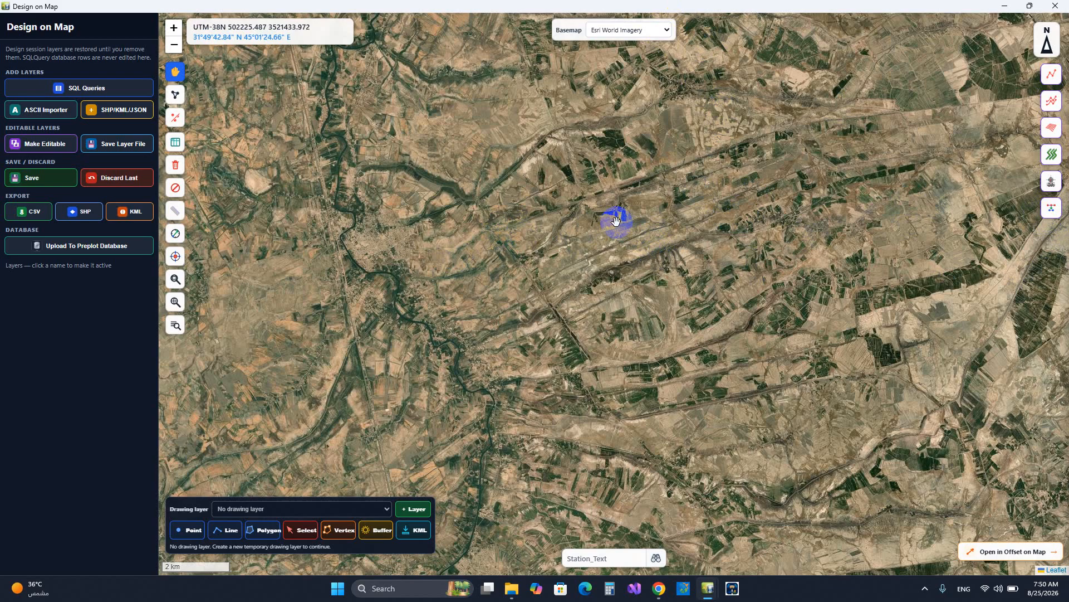
Close the Design on Map window and switch to Seismic SQLQuery
left_click(1059, 4)
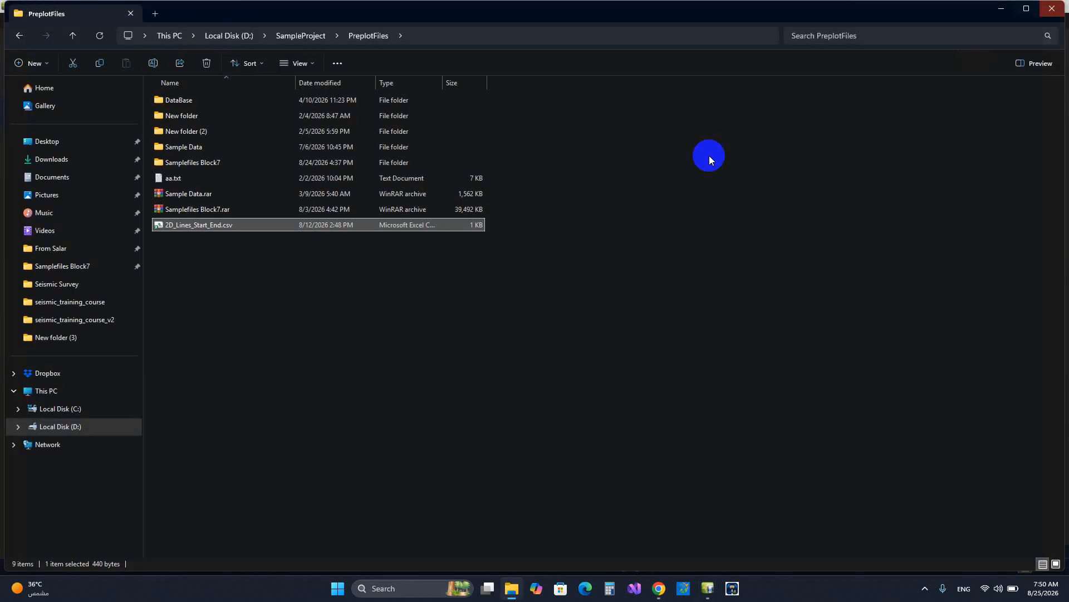
left_click(709, 590)
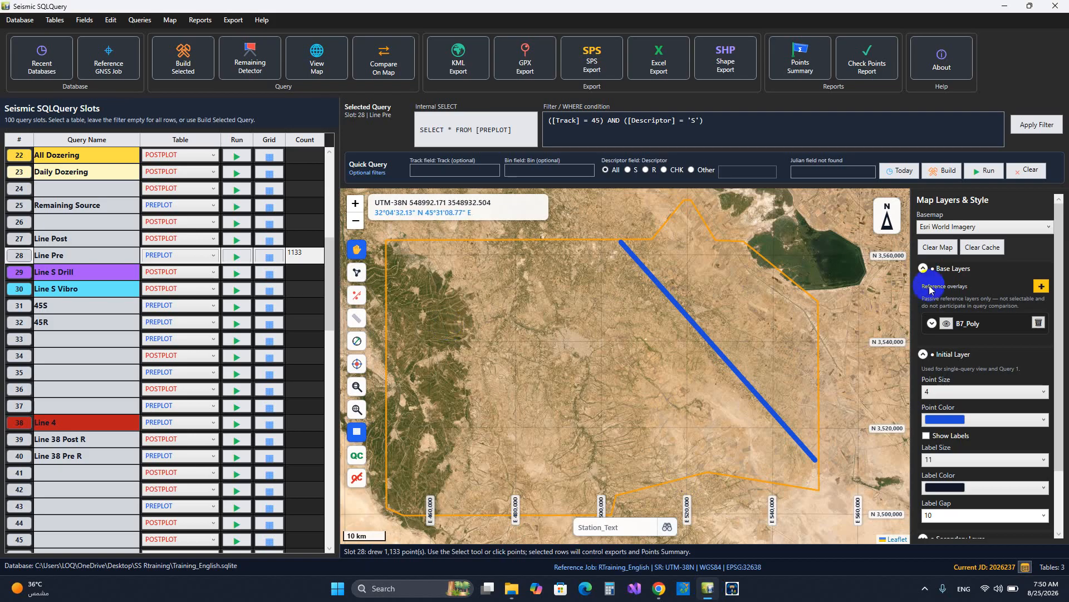
left_click(940, 257)
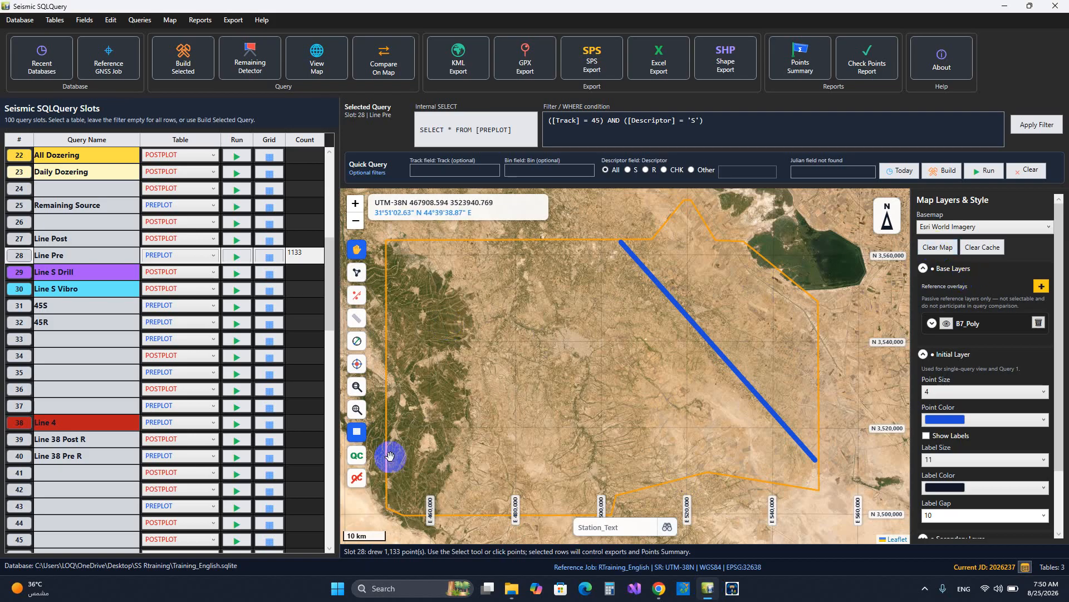
Review the Seismic QC methods for the Line Pre query, including the Elevation Anomaly settings, and close the tool without running a check
left_click(357, 457)
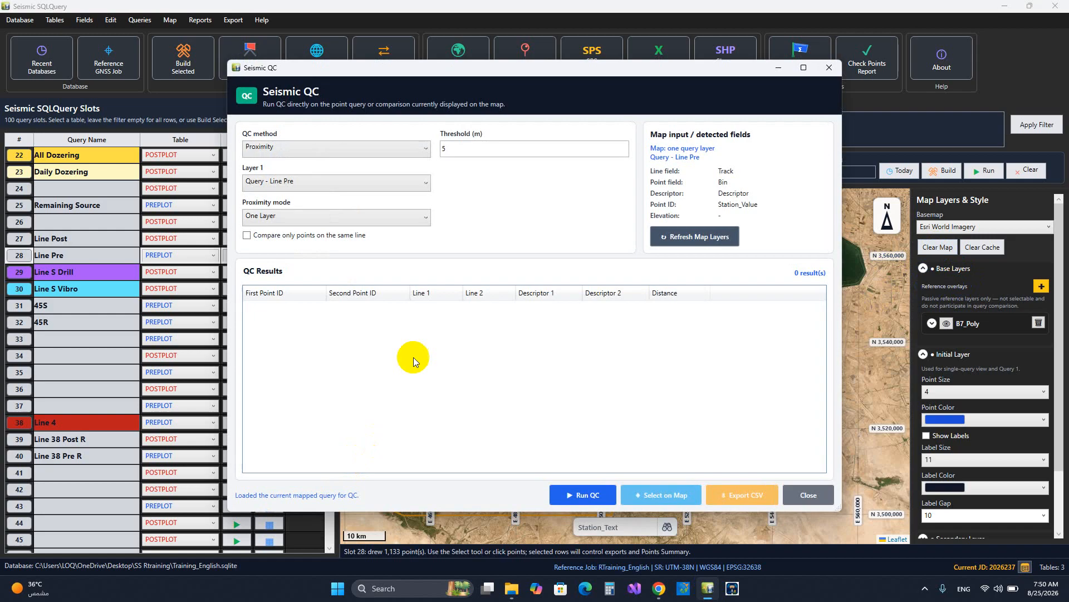
left_click(373, 150)
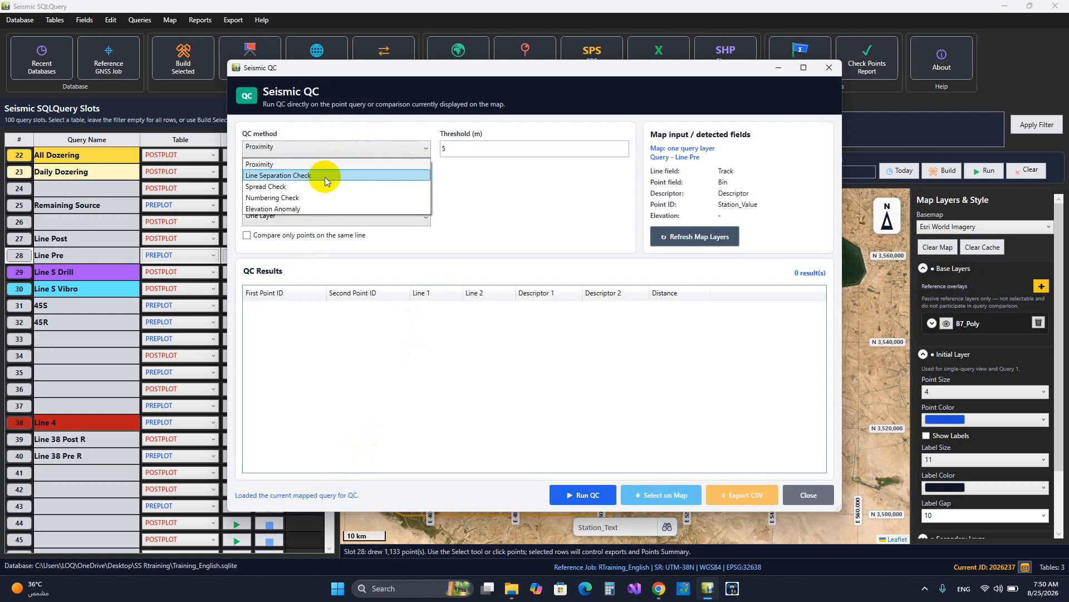
left_click(322, 210)
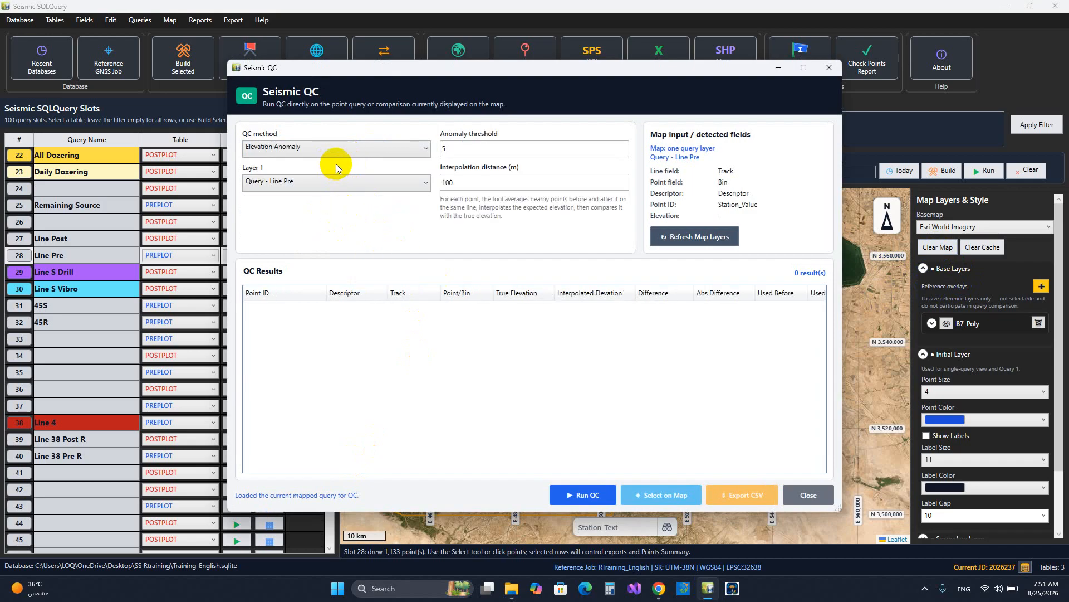
left_click(399, 149)
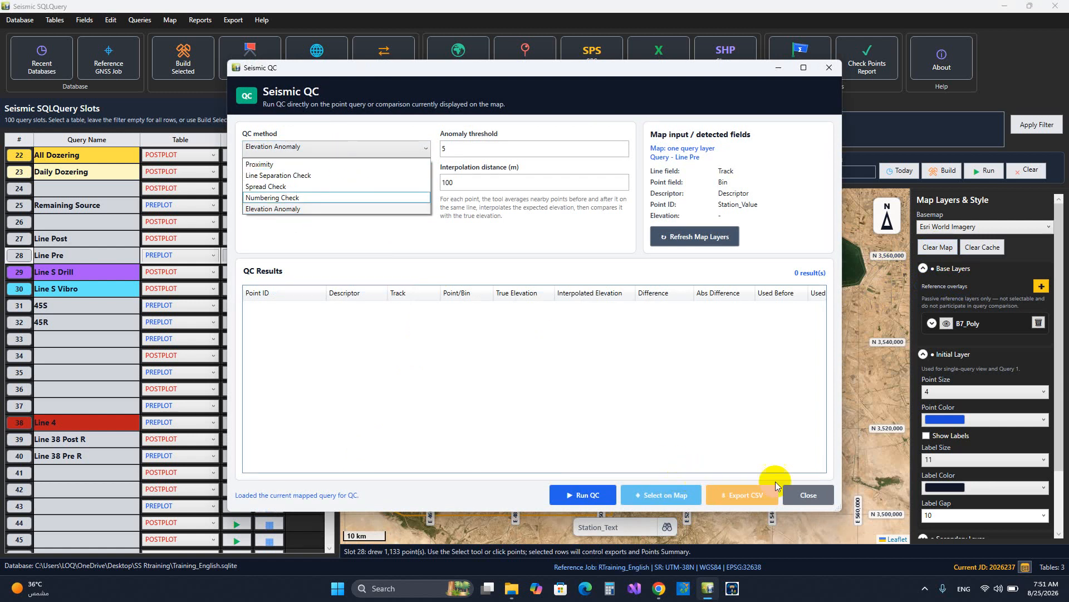
left_click(813, 497)
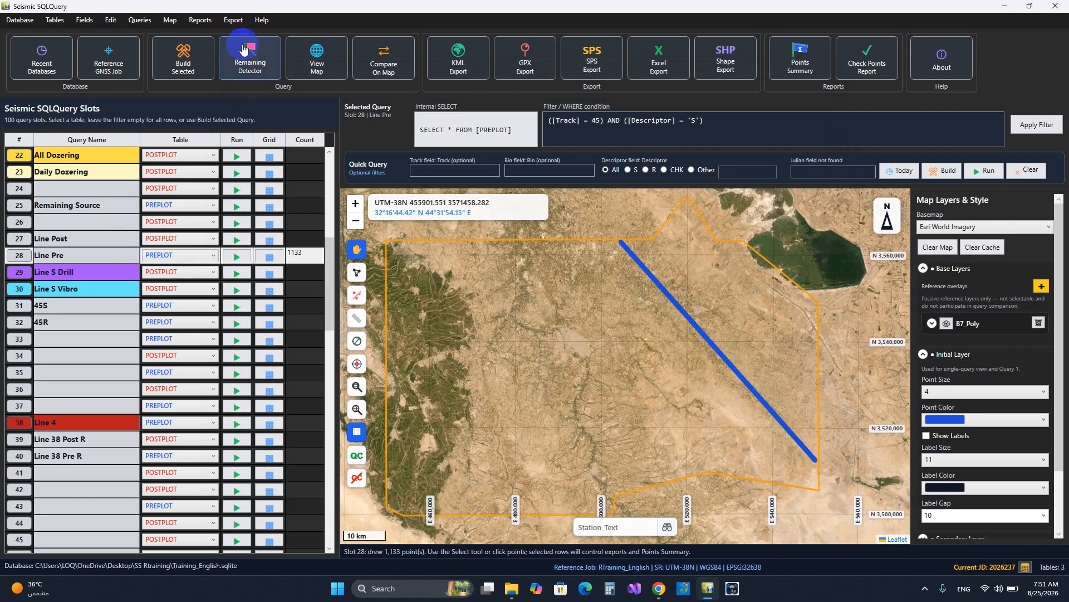
left_click(362, 464)
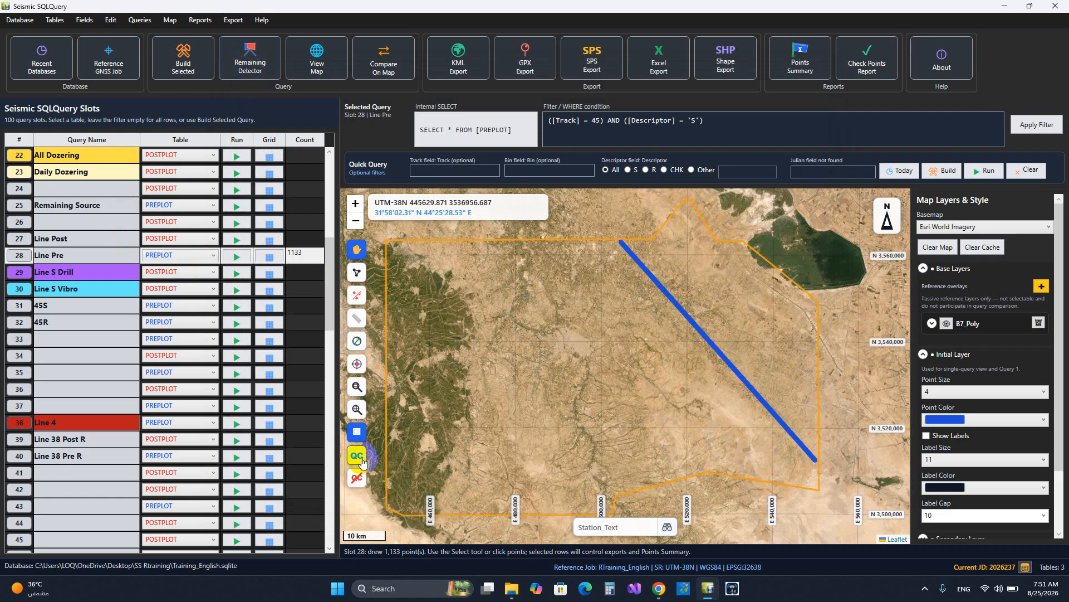
left_click(639, 386)
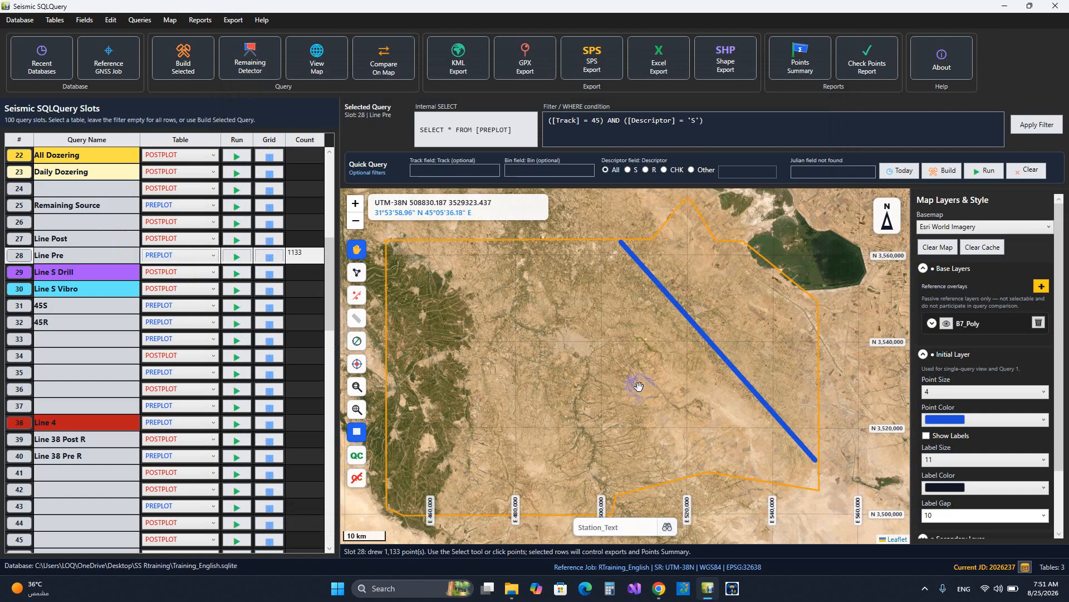